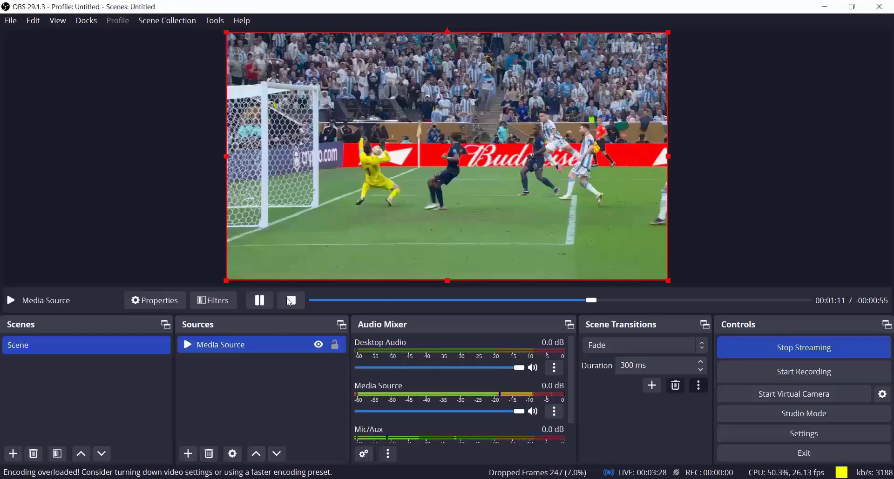
Step: Stop the media source playback and add a new Image source using the Band of Brothers picture from the Downloads folder
{"action": "left_click", "coordinate": [296, 303]}
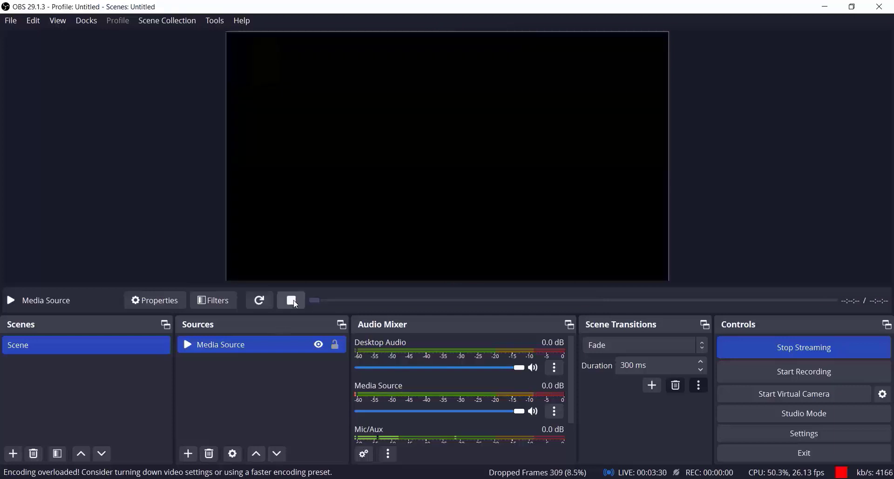
{"action": "left_click", "coordinate": [188, 453]}
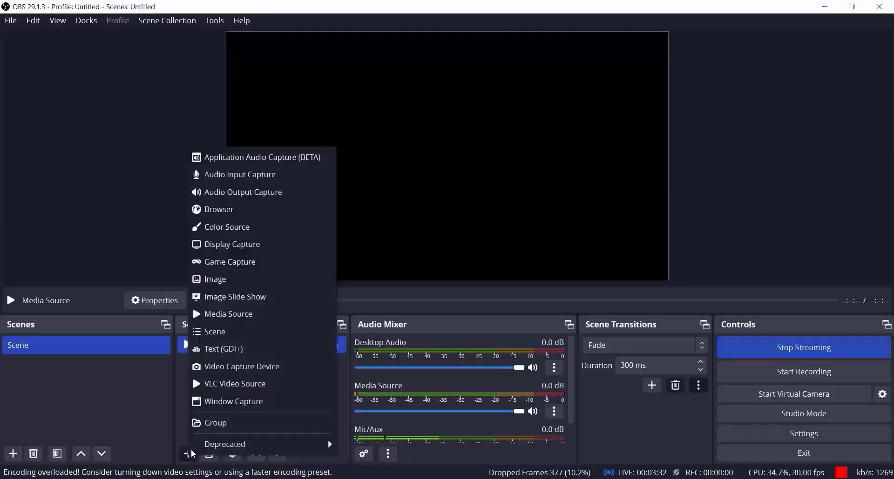
{"action": "left_click", "coordinate": [223, 281]}
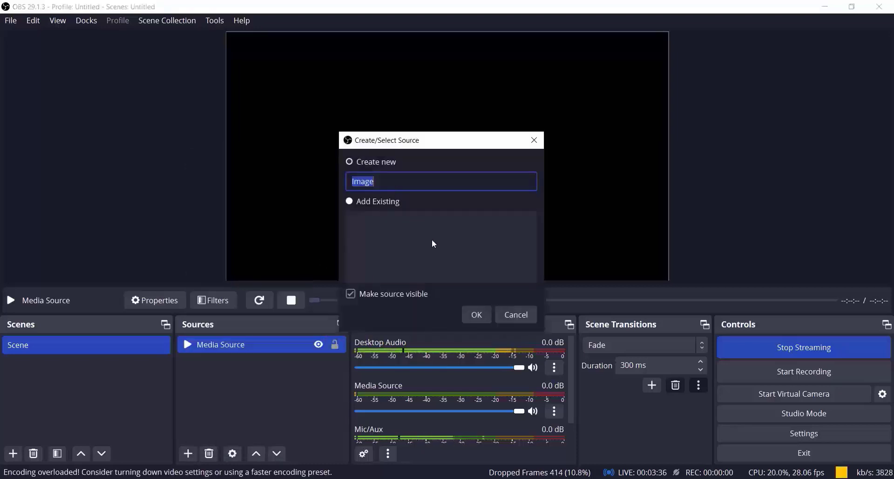
{"action": "left_click", "coordinate": [355, 163]}
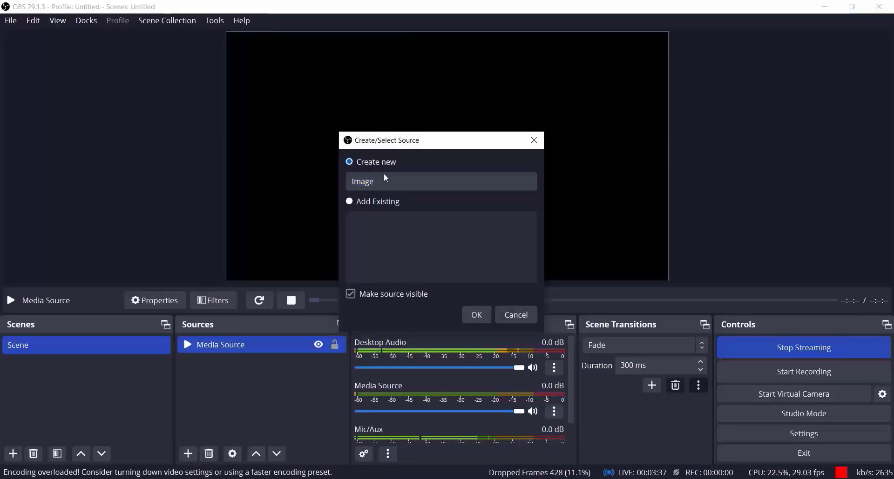
{"action": "left_click", "coordinate": [478, 316]}
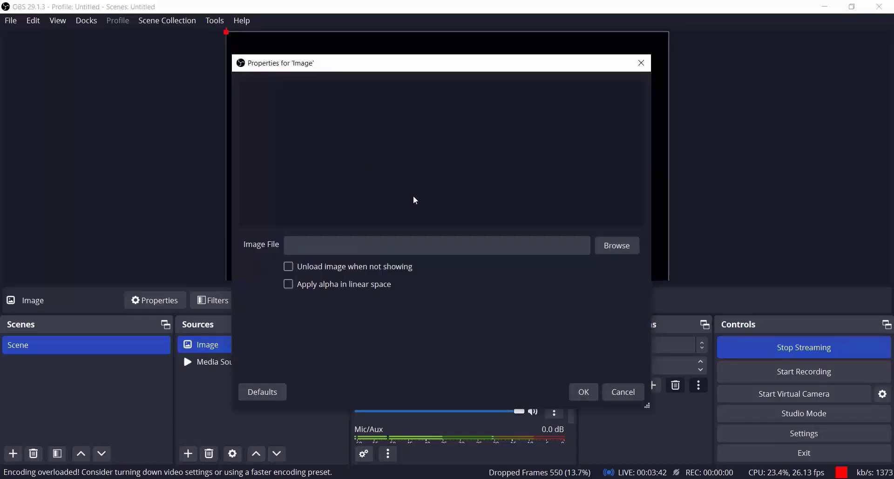
{"action": "left_click", "coordinate": [608, 250]}
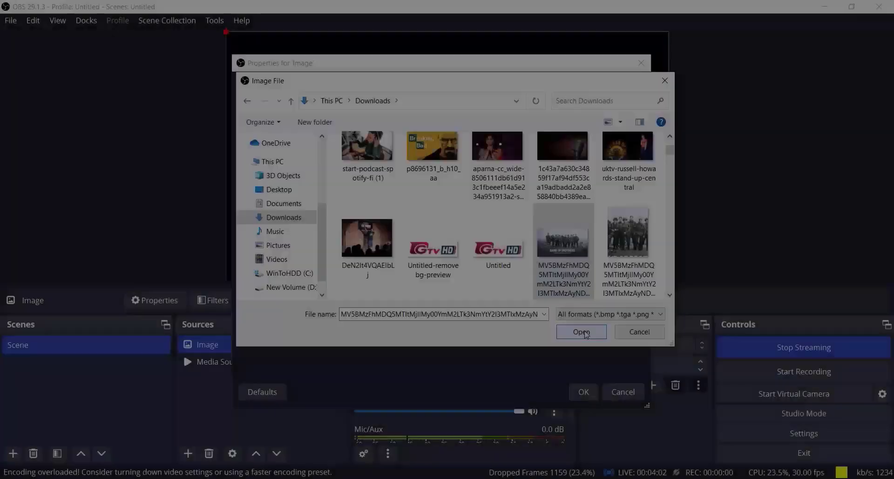
{"action": "left_click", "coordinate": [580, 332]}
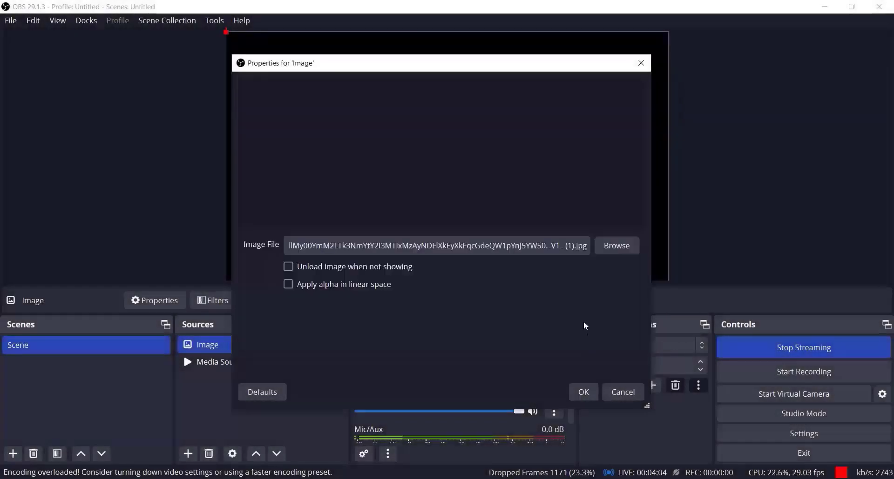
{"action": "left_click", "coordinate": [584, 392]}
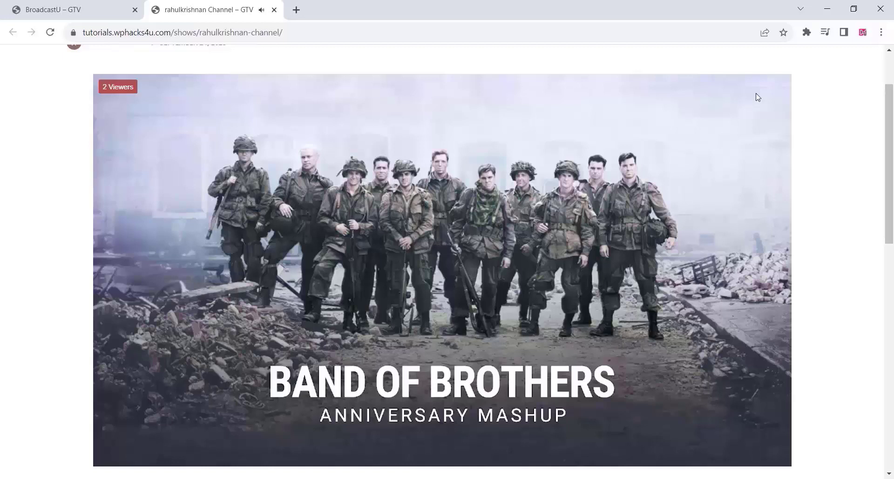
Step: Add a new Color Source to the scene and set its color to blue #0055ff
{"action": "mouse_move", "coordinate": [131, 461]}
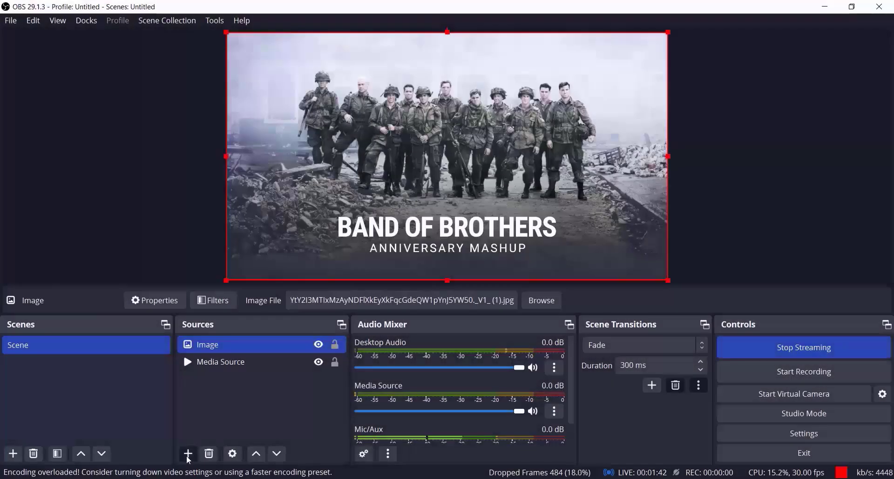
{"action": "left_click", "coordinate": [187, 457]}
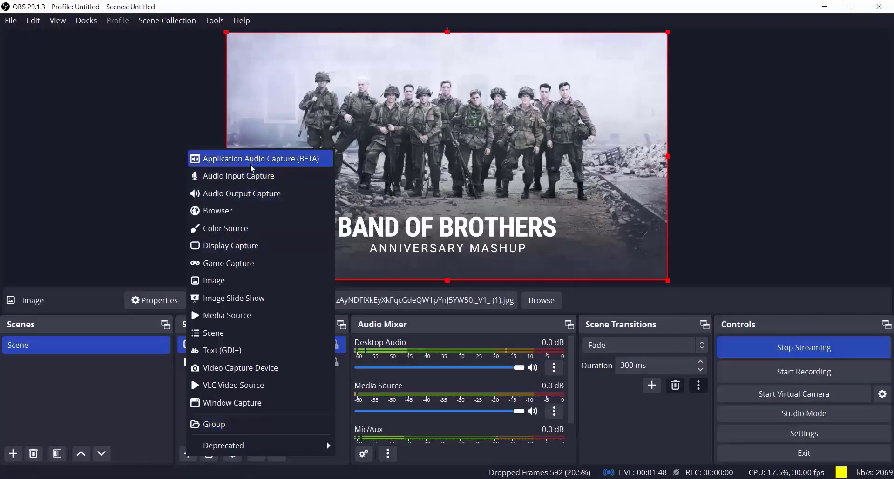
{"action": "left_click", "coordinate": [229, 229]}
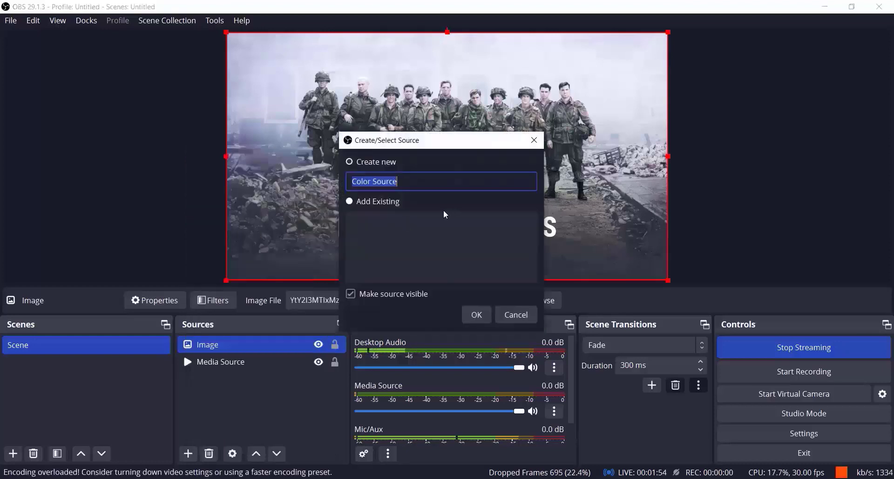
{"action": "left_click", "coordinate": [472, 315]}
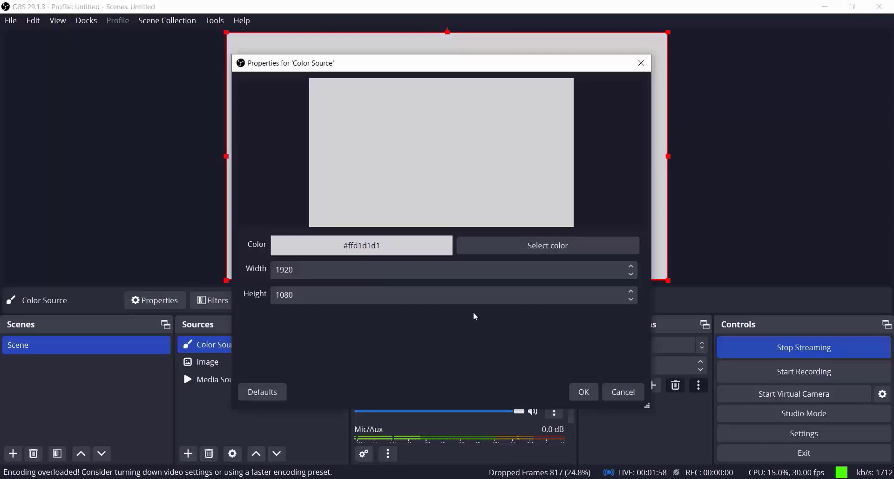
{"action": "left_click", "coordinate": [507, 249]}
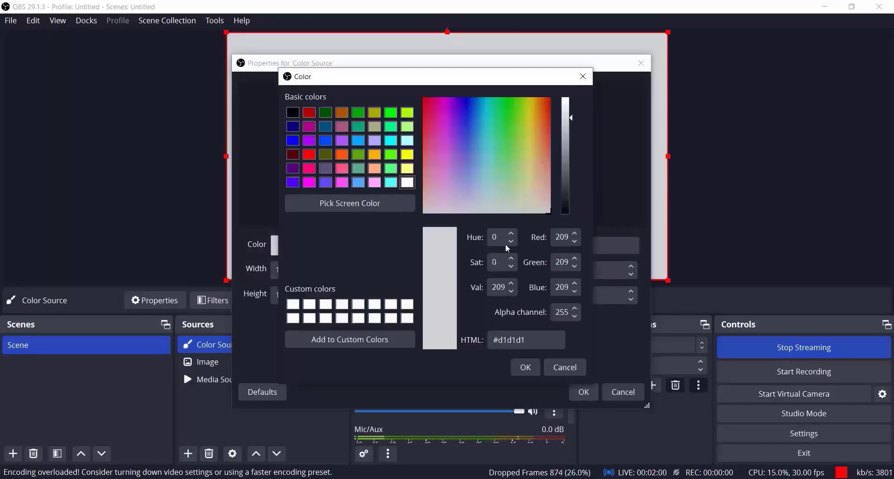
{"action": "left_click", "coordinate": [330, 141]}
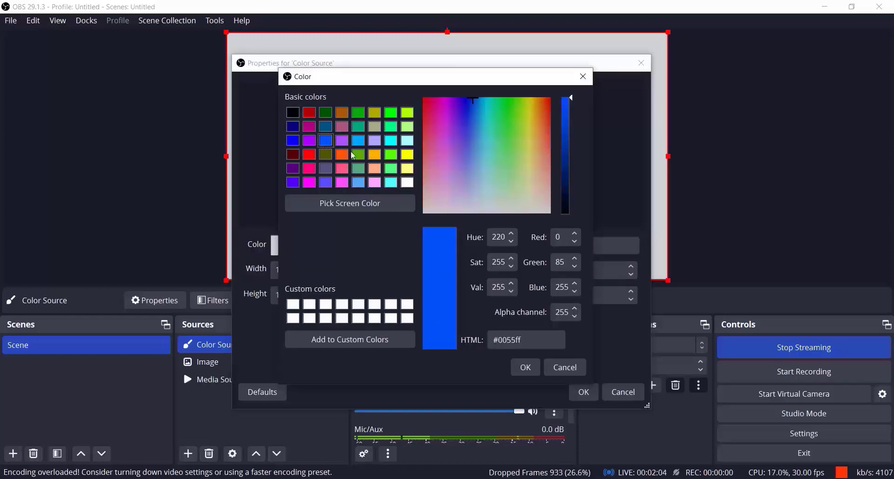
{"action": "left_click", "coordinate": [525, 368]}
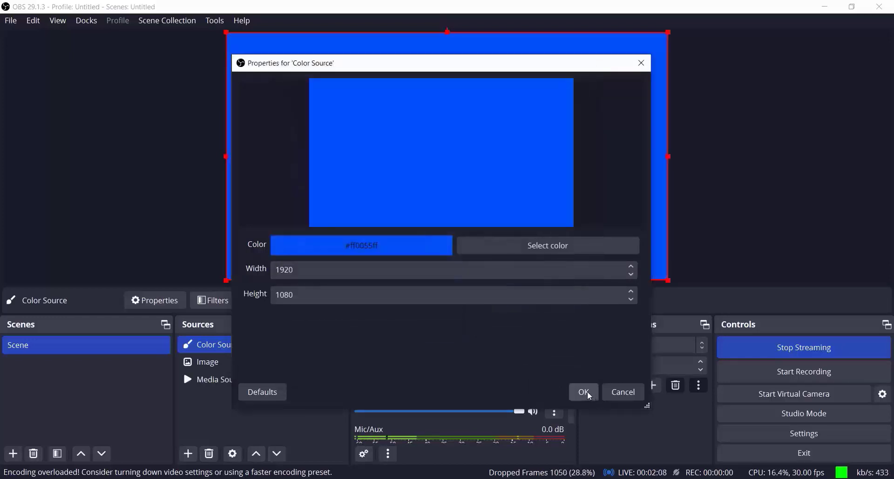
{"action": "left_click", "coordinate": [588, 395]}
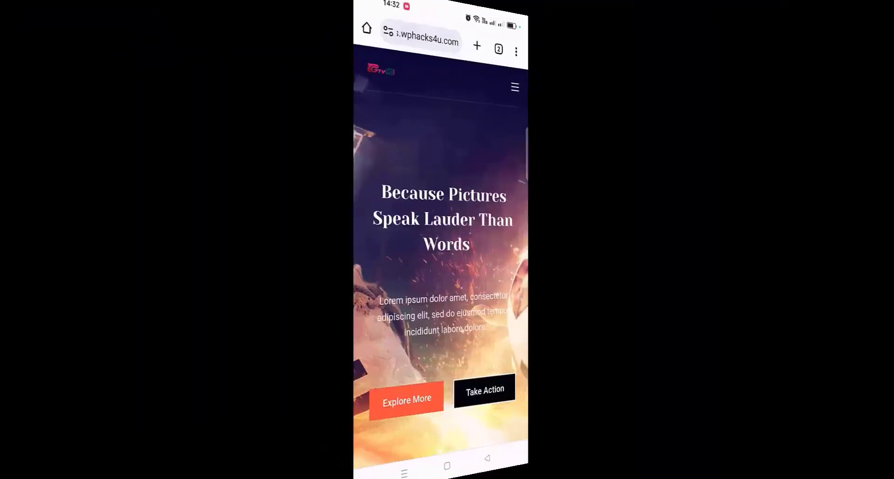
Step: Browse the streaming site's mobile homepage down to the latest highlights and open the Al Nassr 4 – 3 Al Ahli post
{"action": "scroll", "coordinate": [447, 237], "scroll_direction": "down", "scroll_amount": 7}
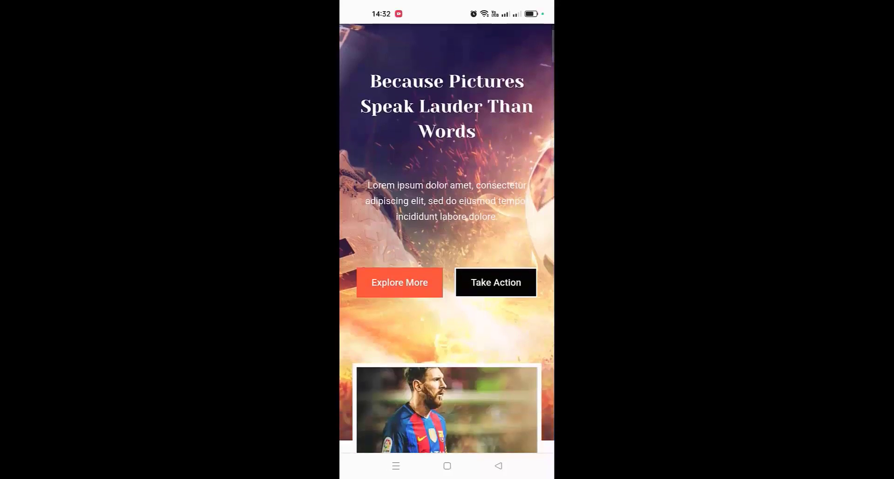
{"action": "scroll", "coordinate": [447, 237], "scroll_direction": "down", "scroll_amount": 13}
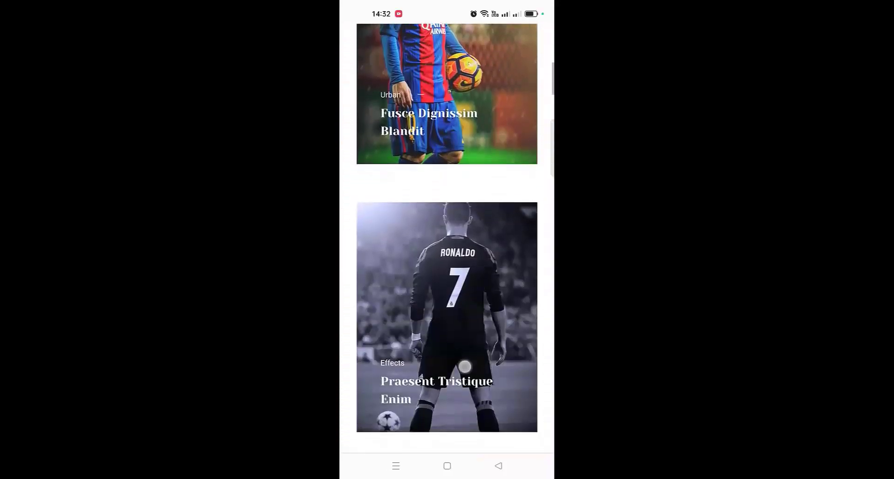
{"action": "scroll", "coordinate": [447, 238], "scroll_direction": "down", "scroll_amount": 9}
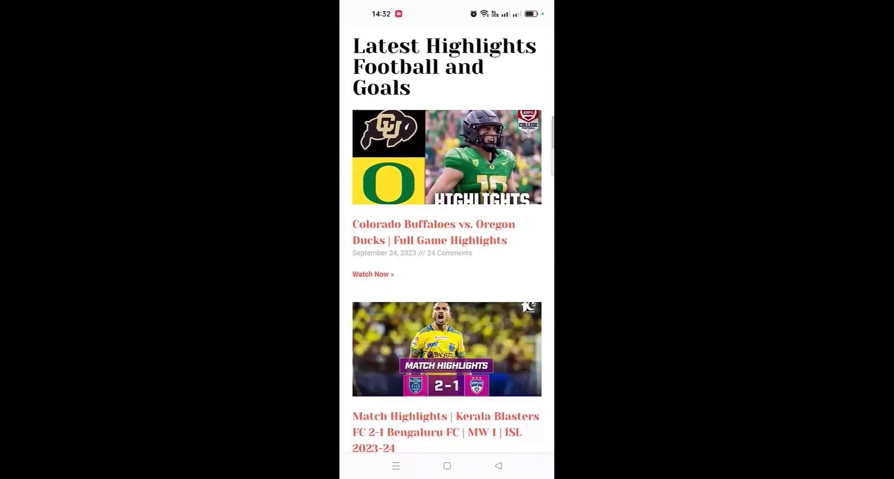
{"action": "scroll", "coordinate": [457, 336], "scroll_direction": "down", "scroll_amount": 14}
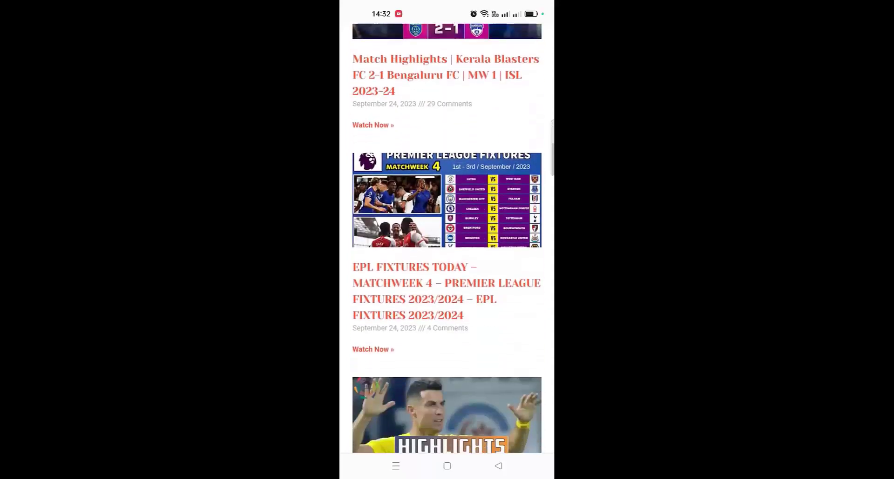
{"action": "scroll", "coordinate": [447, 238], "scroll_direction": "down", "scroll_amount": 15}
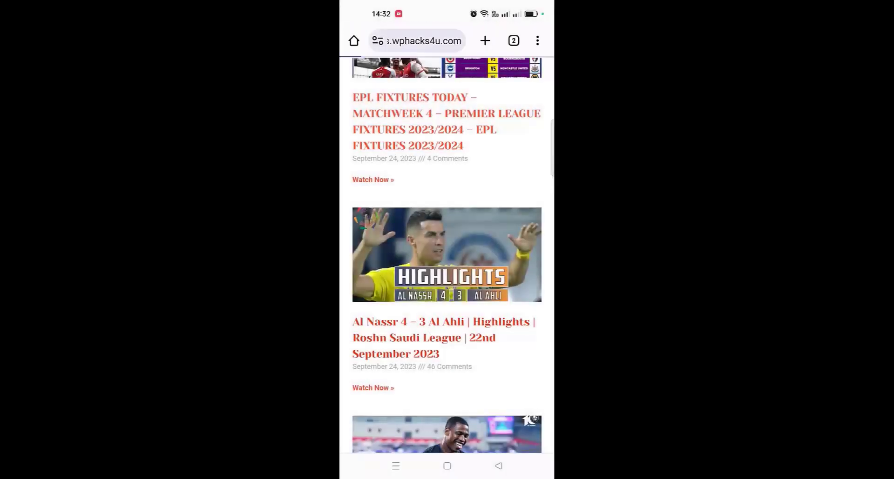
{"action": "left_click", "coordinate": [518, 273]}
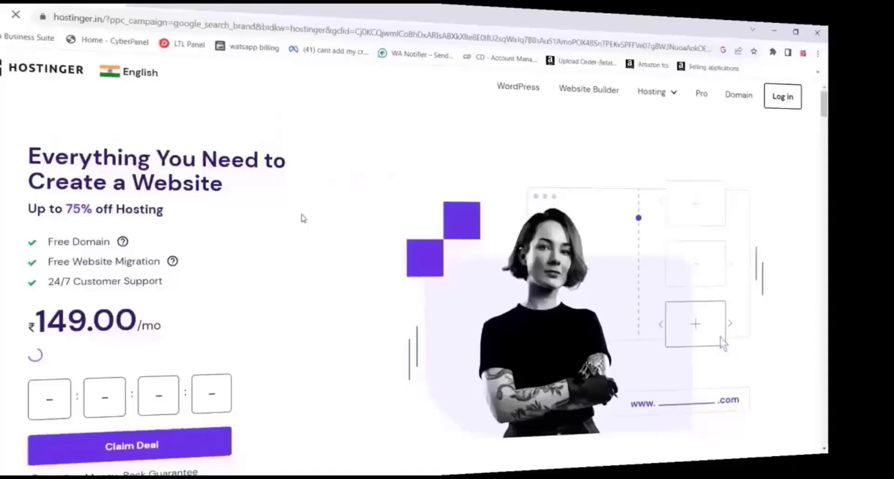
Step: Compare the prices, features and support terms of Hostinger's Premium, Business and Cloud Startup web hosting plans
{"action": "scroll", "coordinate": [303, 220], "scroll_direction": "down", "scroll_amount": 3}
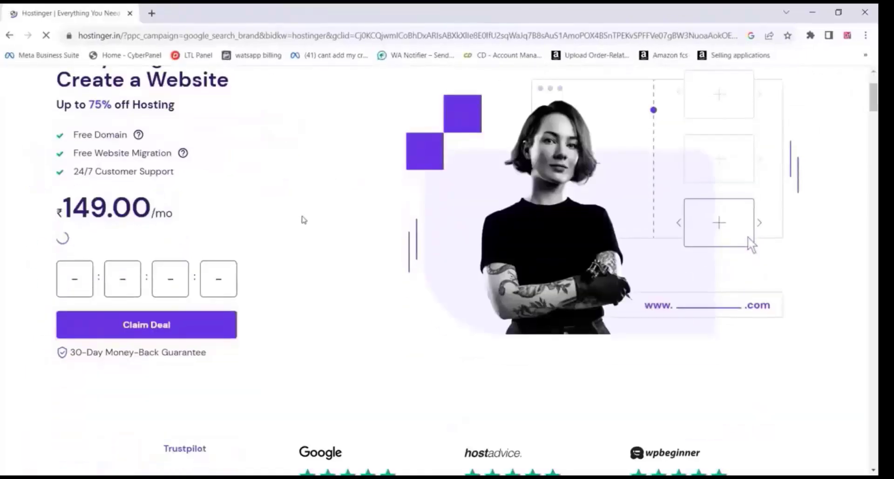
{"action": "scroll", "coordinate": [303, 220], "scroll_direction": "down", "scroll_amount": 5}
{"action": "scroll", "coordinate": [304, 220], "scroll_direction": "down", "scroll_amount": 4}
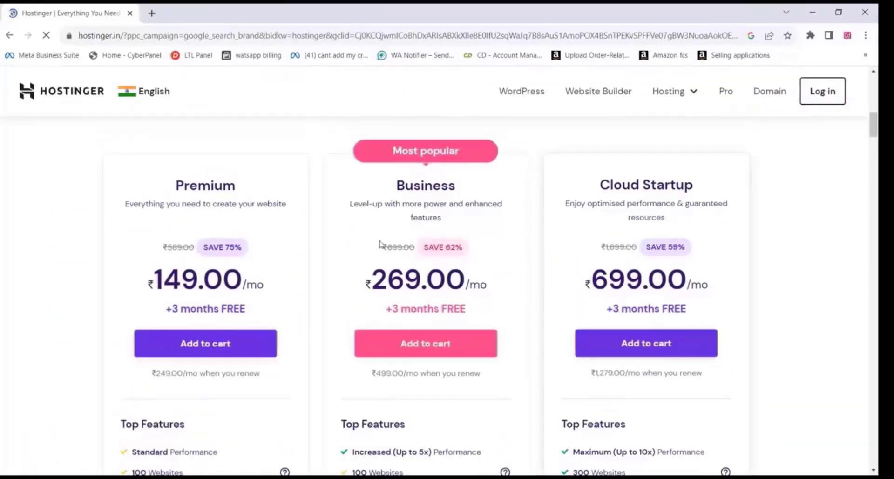
{"action": "scroll", "coordinate": [419, 244], "scroll_direction": "down", "scroll_amount": 2}
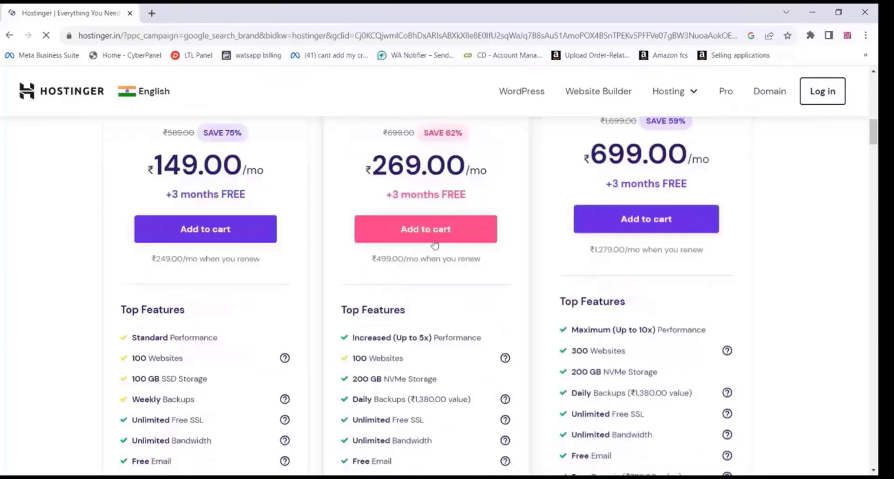
{"action": "scroll", "coordinate": [435, 245], "scroll_direction": "down", "scroll_amount": 7}
{"action": "scroll", "coordinate": [434, 246], "scroll_direction": "down", "scroll_amount": 6}
{"action": "scroll", "coordinate": [430, 246], "scroll_direction": "down", "scroll_amount": 3}
{"action": "scroll", "coordinate": [431, 245], "scroll_direction": "down", "scroll_amount": 6}
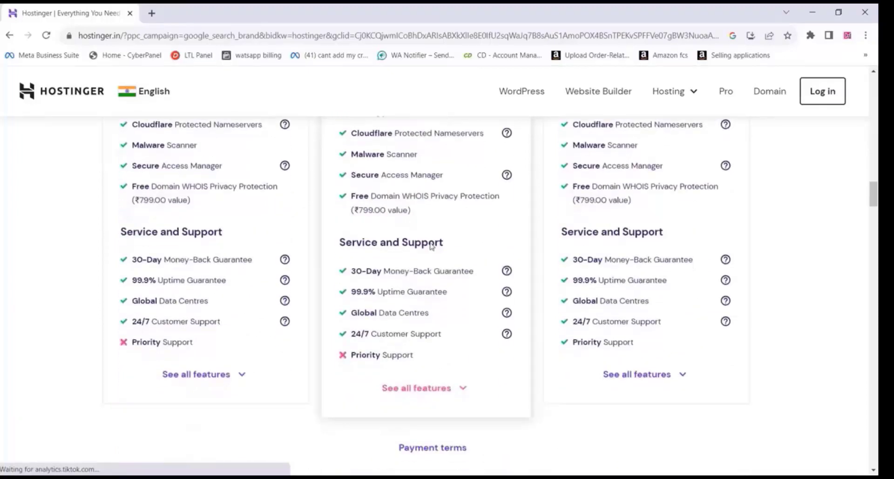
{"action": "scroll", "coordinate": [431, 246], "scroll_direction": "down", "scroll_amount": 3}
{"action": "scroll", "coordinate": [431, 246], "scroll_direction": "up", "scroll_amount": 1}
{"action": "scroll", "coordinate": [432, 246], "scroll_direction": "up", "scroll_amount": 12}
{"action": "scroll", "coordinate": [432, 246], "scroll_direction": "up", "scroll_amount": 10}
{"action": "scroll", "coordinate": [431, 246], "scroll_direction": "up", "scroll_amount": 5}
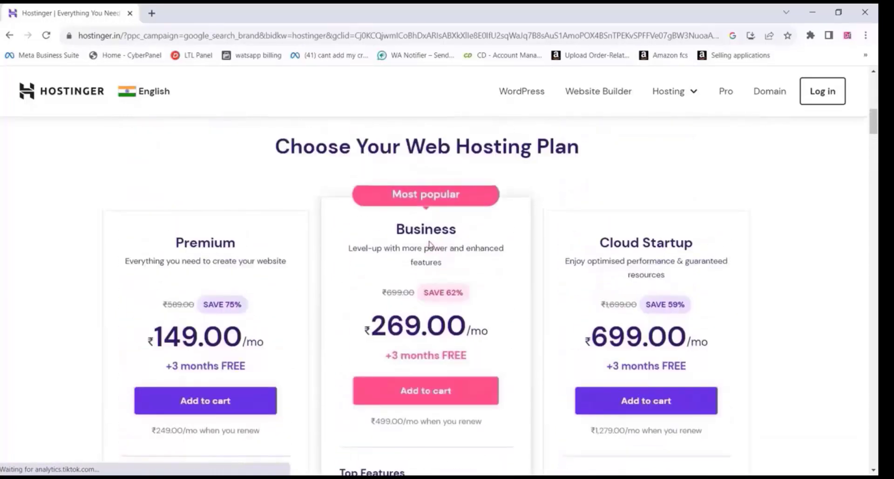
Step: Add the Business web hosting plan to the cart and choose the 12-month period
{"action": "scroll", "coordinate": [429, 244], "scroll_direction": "down", "scroll_amount": 1}
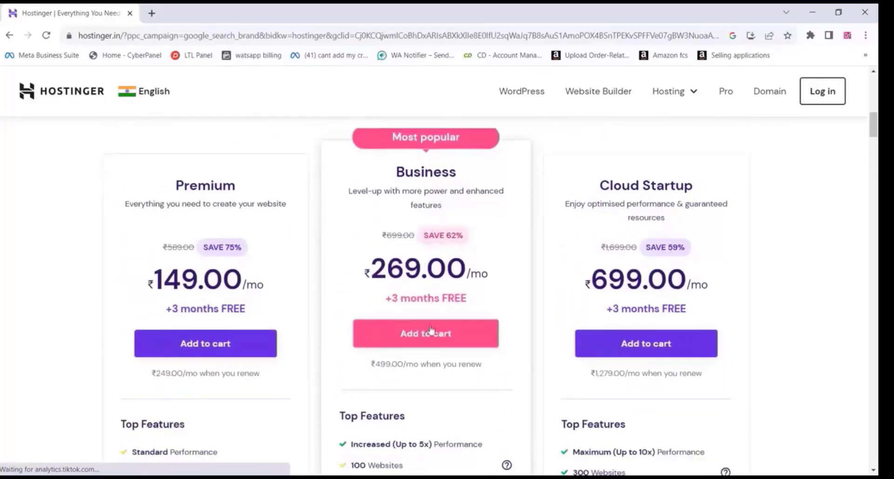
{"action": "left_click", "coordinate": [415, 338]}
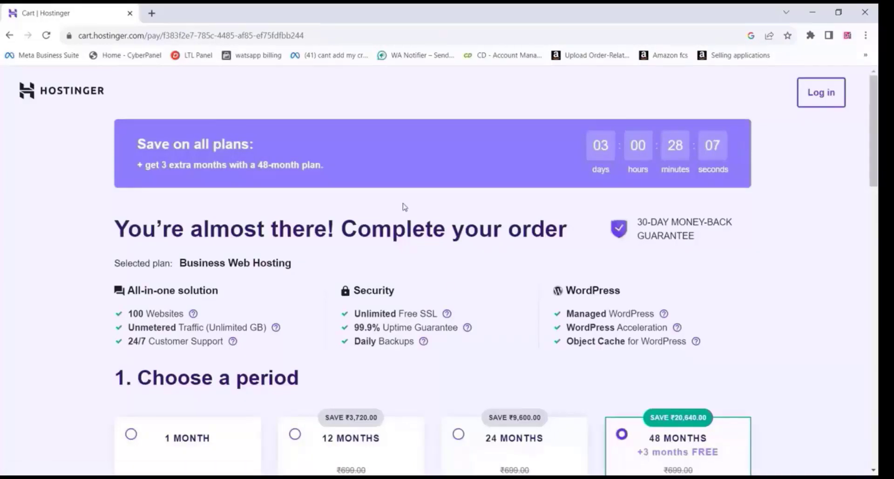
{"action": "scroll", "coordinate": [404, 207], "scroll_direction": "down", "scroll_amount": 2}
{"action": "scroll", "coordinate": [404, 203], "scroll_direction": "down", "scroll_amount": 1}
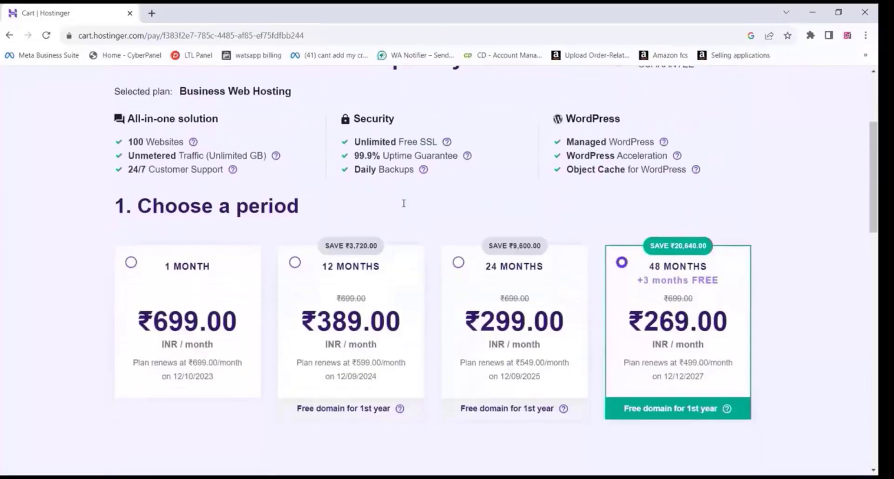
{"action": "left_click", "coordinate": [295, 264]}
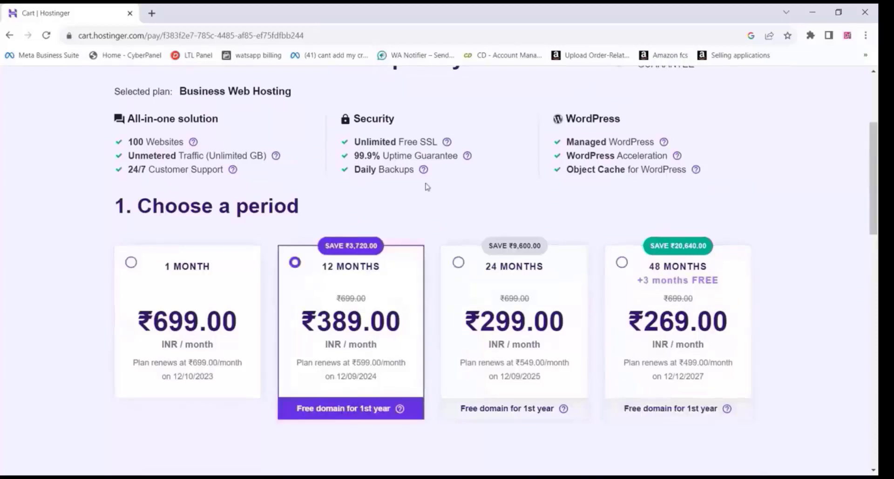
Step: Review the order's payment methods and billing details section
{"action": "scroll", "coordinate": [425, 191], "scroll_direction": "down", "scroll_amount": 5}
{"action": "scroll", "coordinate": [357, 260], "scroll_direction": "down", "scroll_amount": 5}
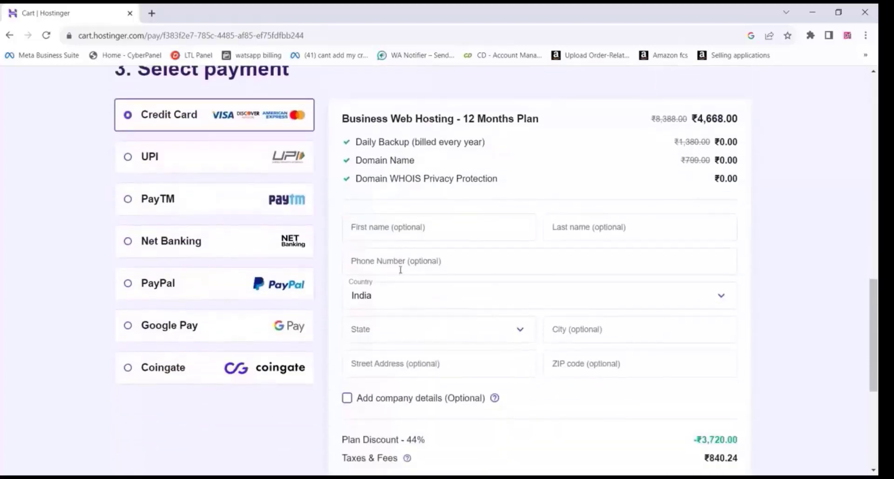
{"action": "scroll", "coordinate": [401, 270], "scroll_direction": "down", "scroll_amount": 5}
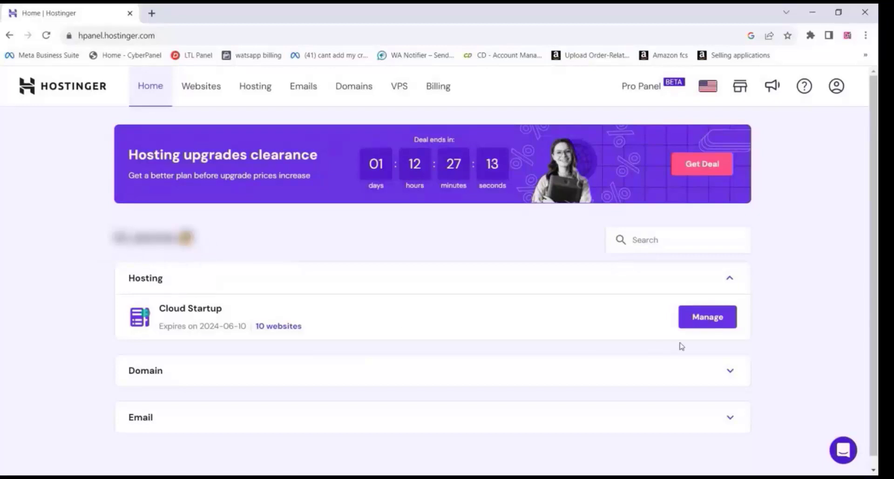
Step: Open the management dashboard of the Cloud Startup hosting plan and collapse its Domains section
{"action": "left_click", "coordinate": [690, 321]}
{"action": "scroll", "coordinate": [20, 300], "scroll_direction": "down", "scroll_amount": 1}
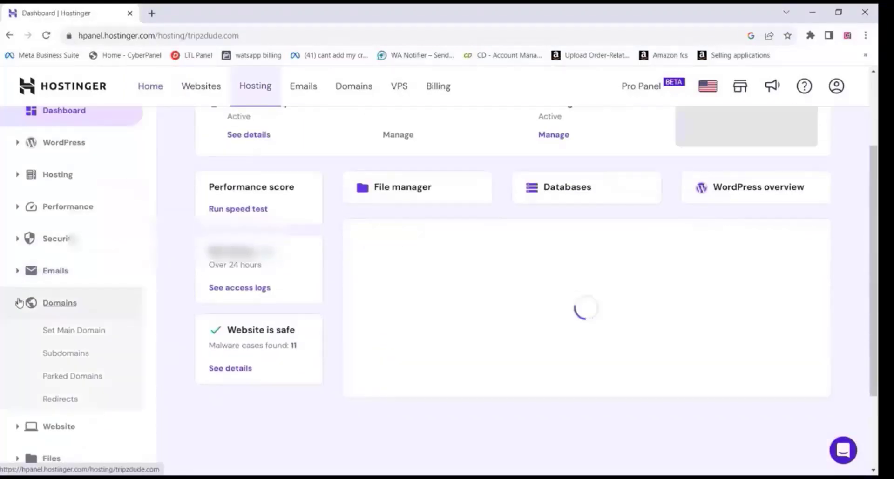
{"action": "left_click", "coordinate": [18, 305]}
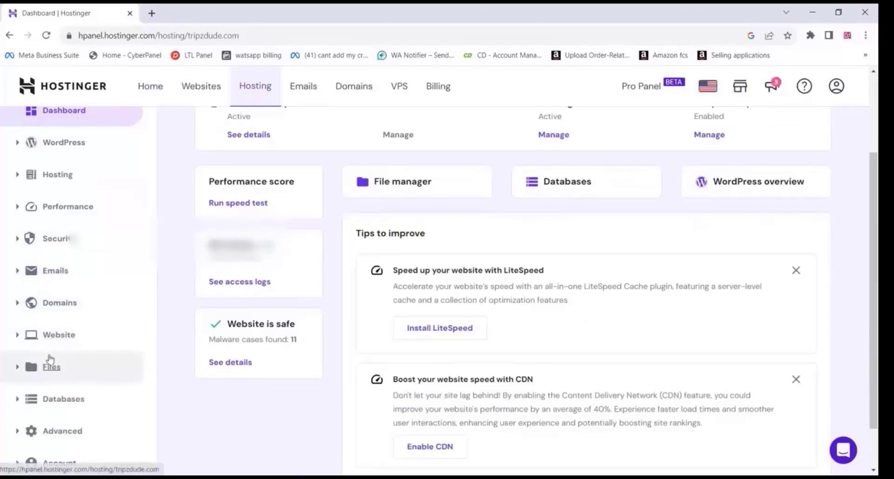
Step: Open the website's Auto Installer in the hosting dashboard and start a WordPress installation
{"action": "left_click", "coordinate": [17, 335]}
{"action": "left_click", "coordinate": [62, 366]}
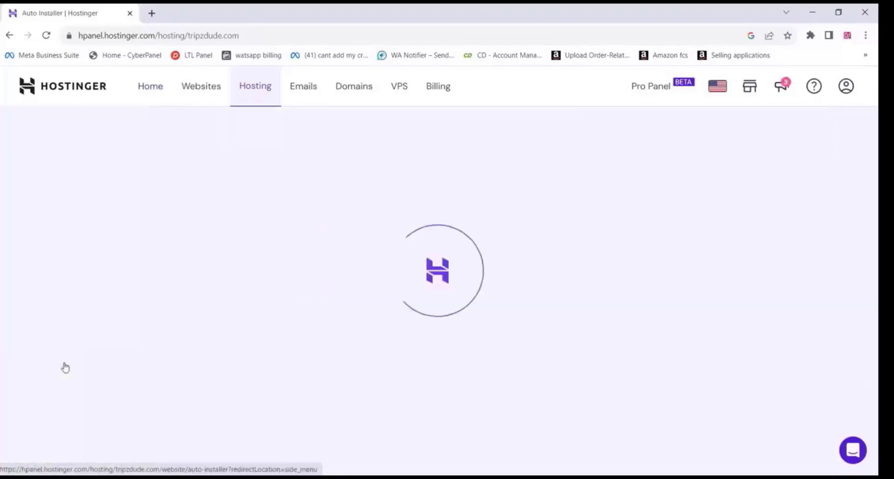
{"action": "left_click", "coordinate": [270, 261]}
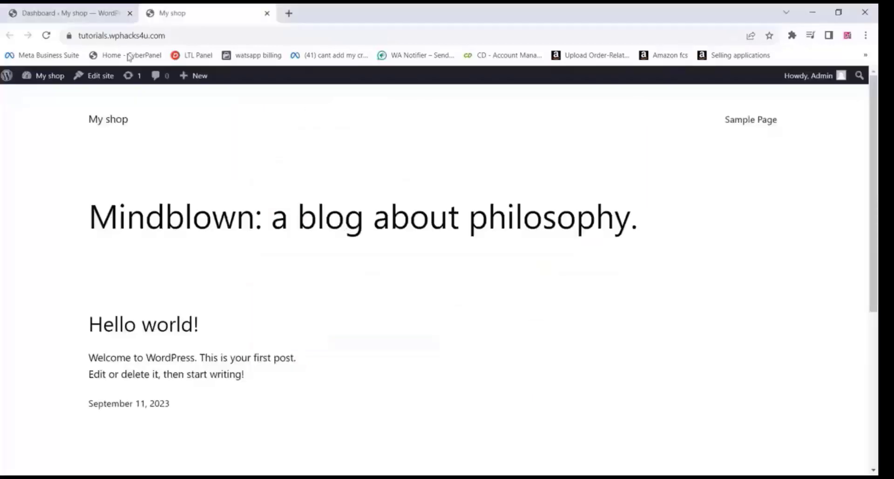
Step: Look over the home page of the new WordPress site and return to its admin dashboard
{"action": "scroll", "coordinate": [346, 230], "scroll_direction": "down", "scroll_amount": 5}
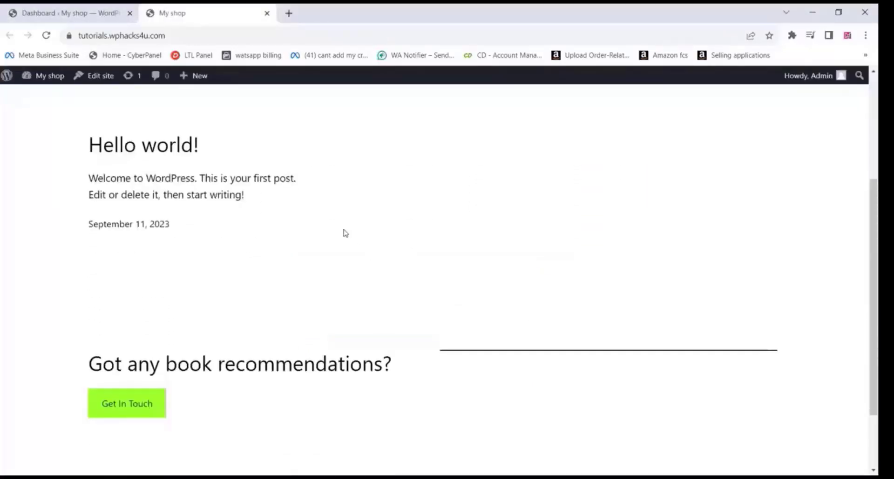
{"action": "scroll", "coordinate": [345, 233], "scroll_direction": "up", "scroll_amount": 5}
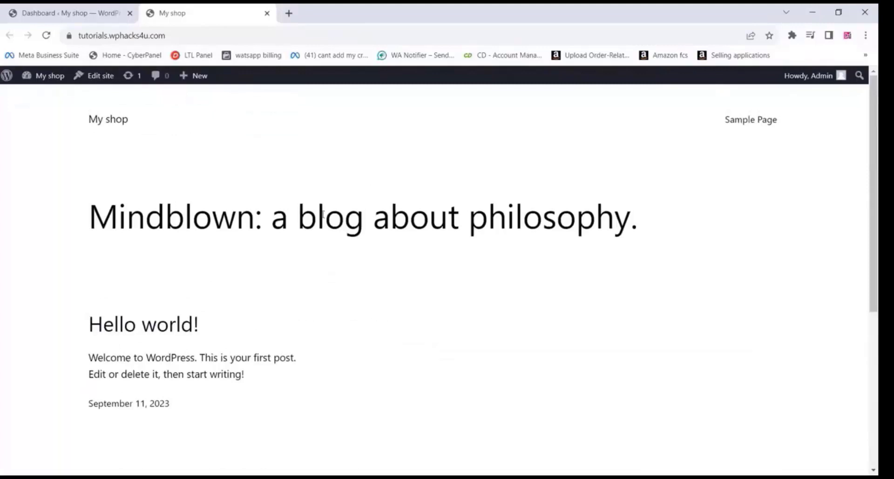
{"action": "left_click", "coordinate": [68, 11]}
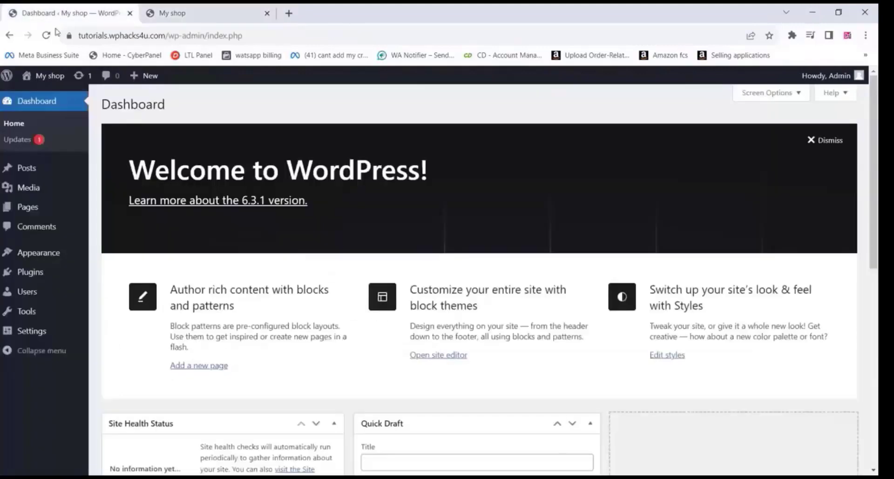
Step: Search the WordPress theme directory for "blocksy", then install and activate the Blocksy theme
{"action": "mouse_move", "coordinate": [40, 254]}
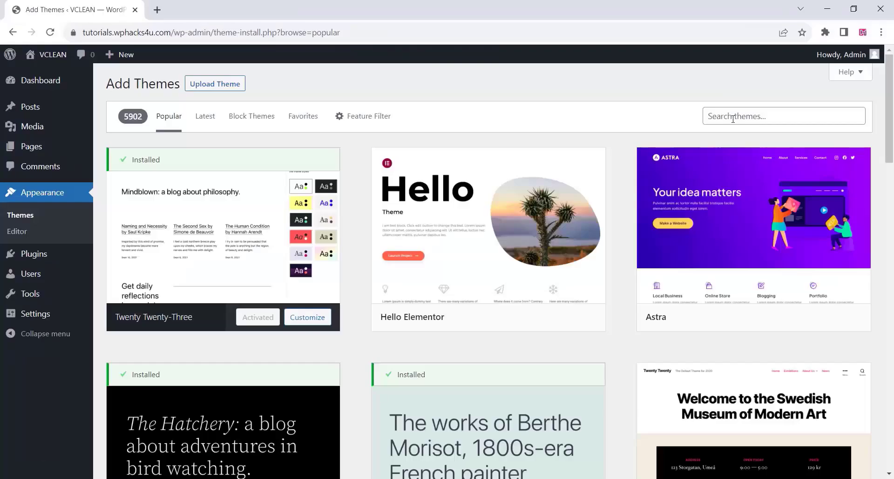
{"action": "left_click", "coordinate": [740, 116]}
{"action": "type", "text": "blocksy"}
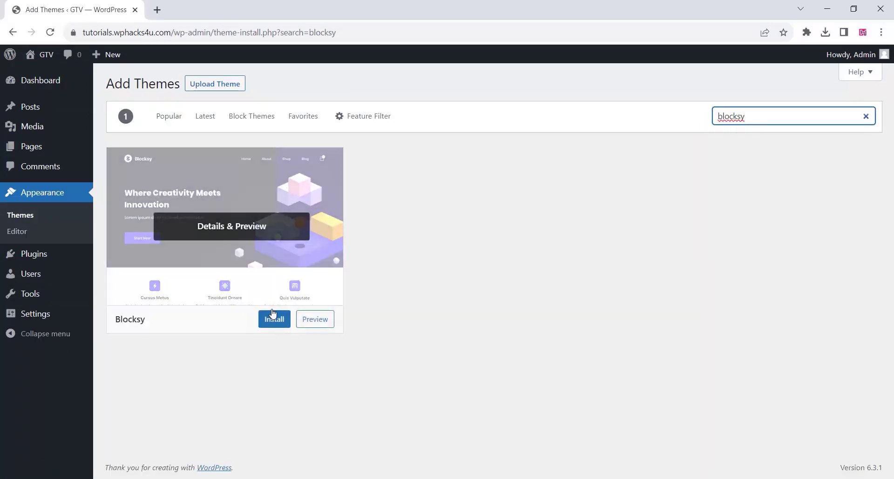
{"action": "left_click", "coordinate": [273, 321]}
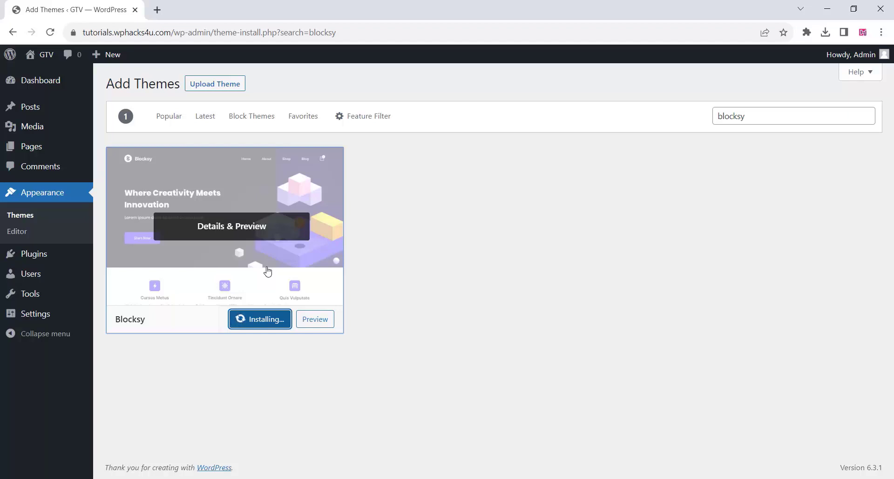
{"action": "left_click", "coordinate": [255, 321]}
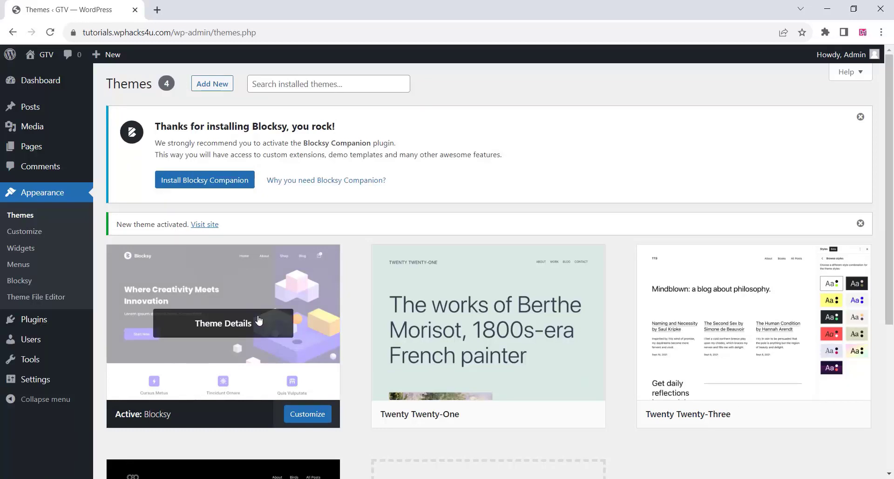
Step: Install the recommended Blocksy Companion plugin and look over Blocksy's Customizer shortcuts
{"action": "left_click", "coordinate": [188, 180]}
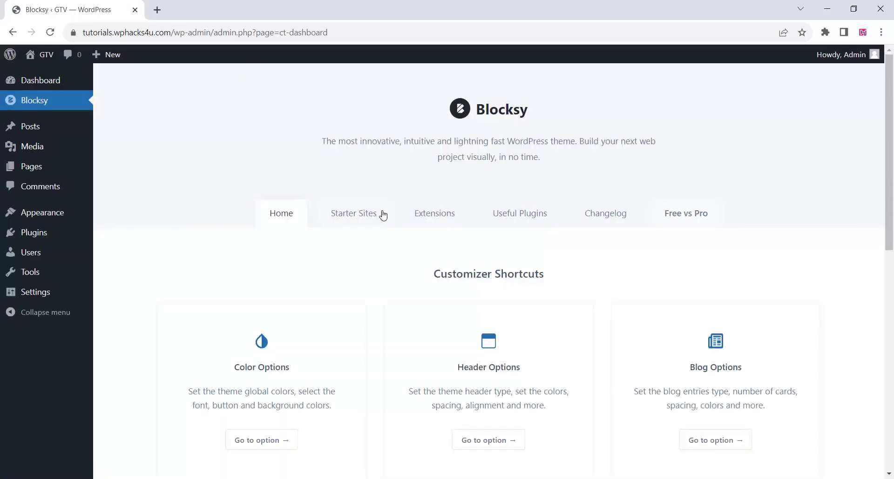
{"action": "scroll", "coordinate": [354, 280], "scroll_direction": "down", "scroll_amount": 1}
{"action": "scroll", "coordinate": [355, 280], "scroll_direction": "down", "scroll_amount": 7}
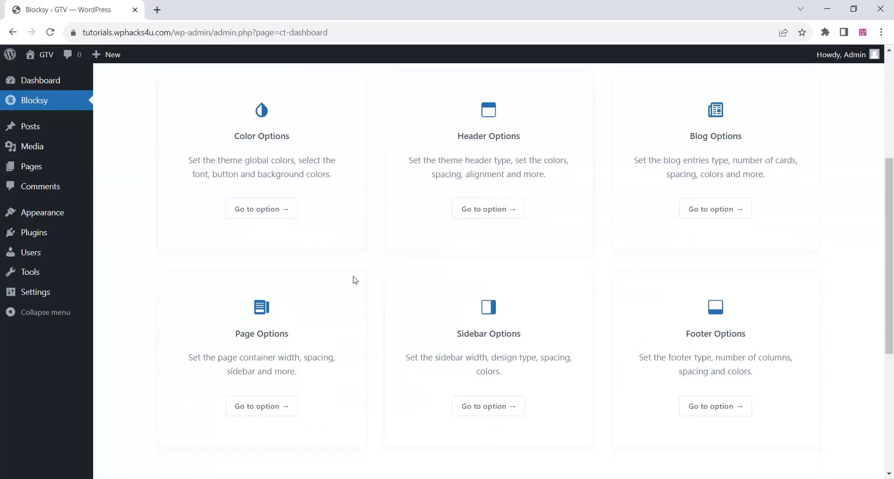
{"action": "scroll", "coordinate": [355, 279], "scroll_direction": "up", "scroll_amount": 8}
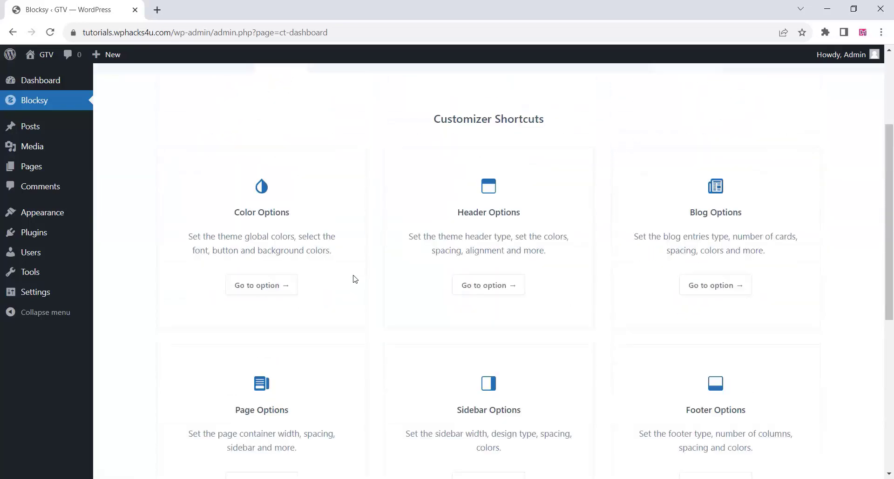
Step: Import Blocksy's Photo Studio starter site without the child theme, using Elementor, its required plugins, all content and a clean install
{"action": "left_click", "coordinate": [366, 214]}
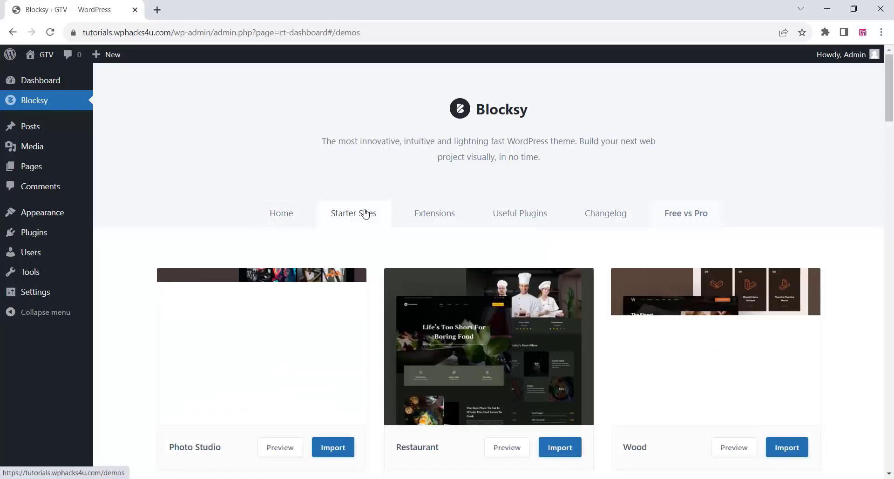
{"action": "scroll", "coordinate": [365, 214], "scroll_direction": "down", "scroll_amount": 5}
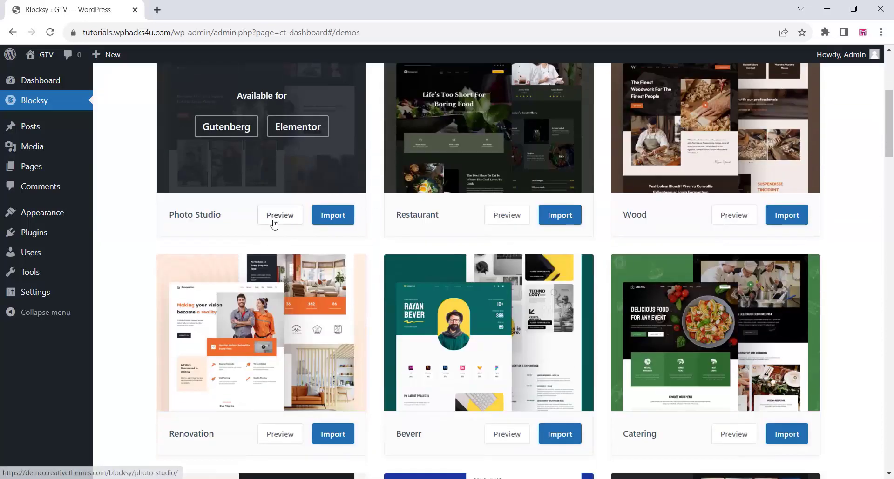
{"action": "scroll", "coordinate": [277, 221], "scroll_direction": "up", "scroll_amount": 3}
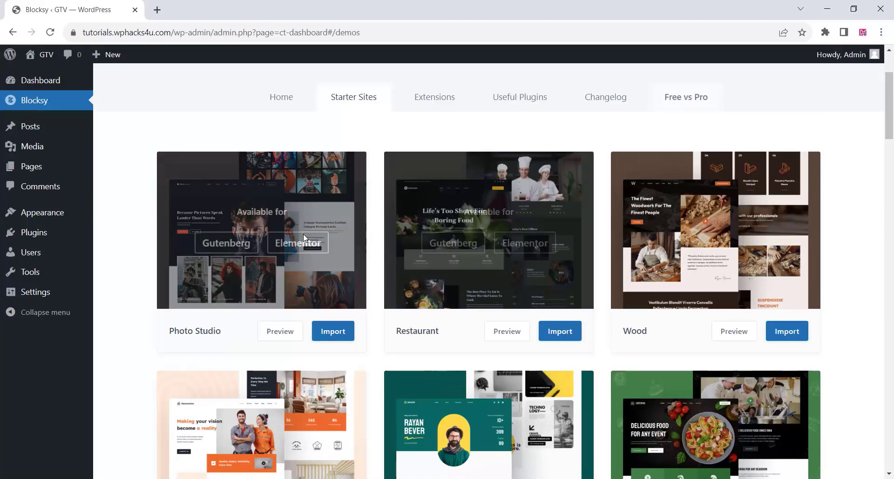
{"action": "left_click", "coordinate": [326, 332]}
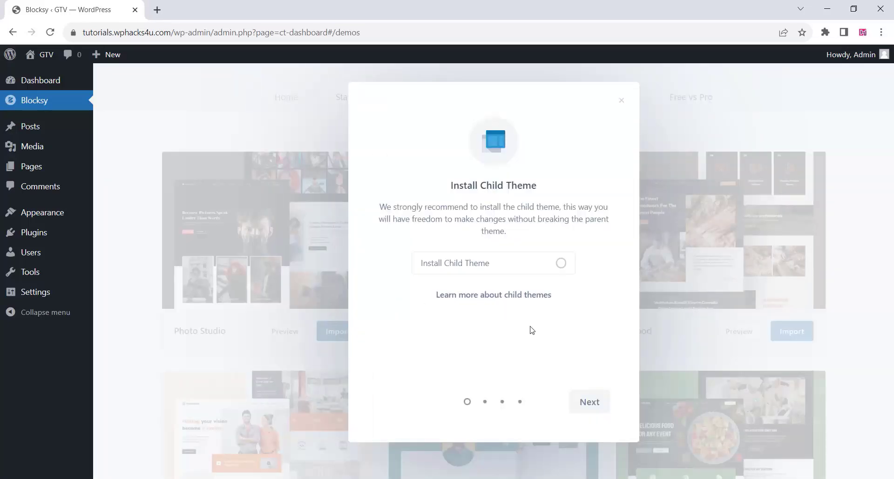
{"action": "left_click", "coordinate": [585, 403]}
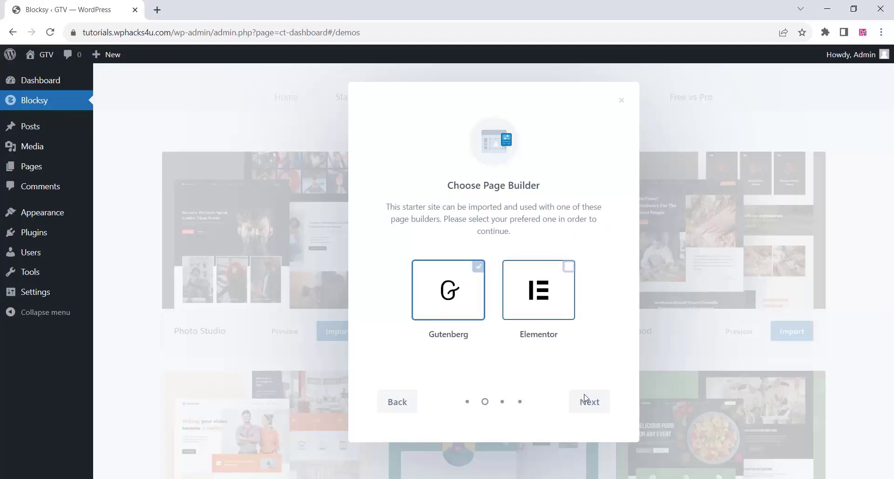
{"action": "left_click", "coordinate": [547, 305]}
{"action": "left_click", "coordinate": [595, 408]}
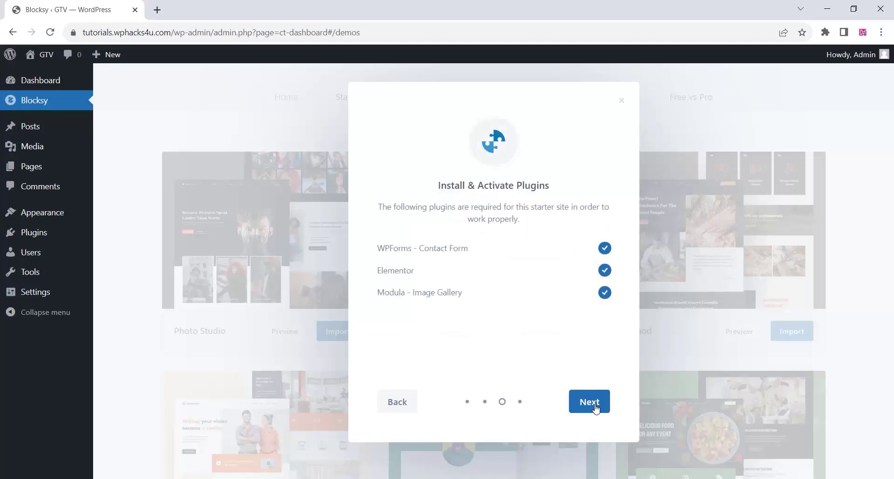
{"action": "left_click", "coordinate": [599, 409]}
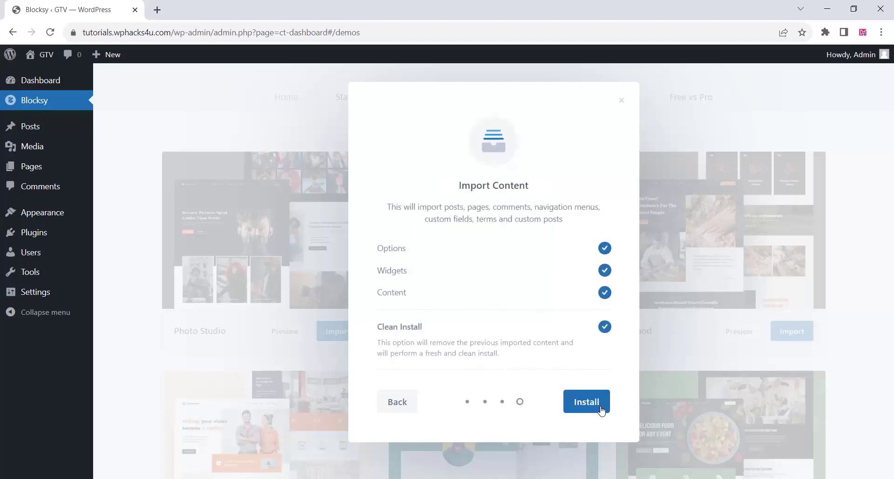
{"action": "left_click", "coordinate": [601, 410]}
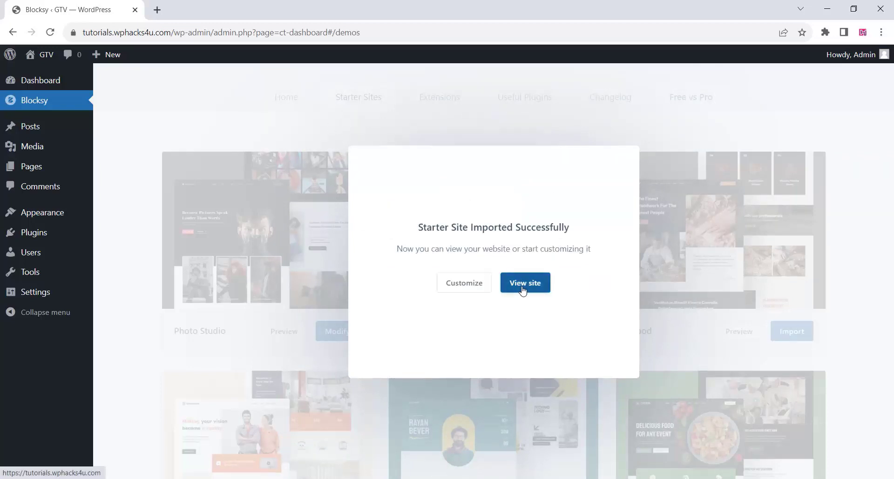
Step: View the imported Photo Studio site and examine the home page's sections down the page
{"action": "left_click", "coordinate": [523, 287]}
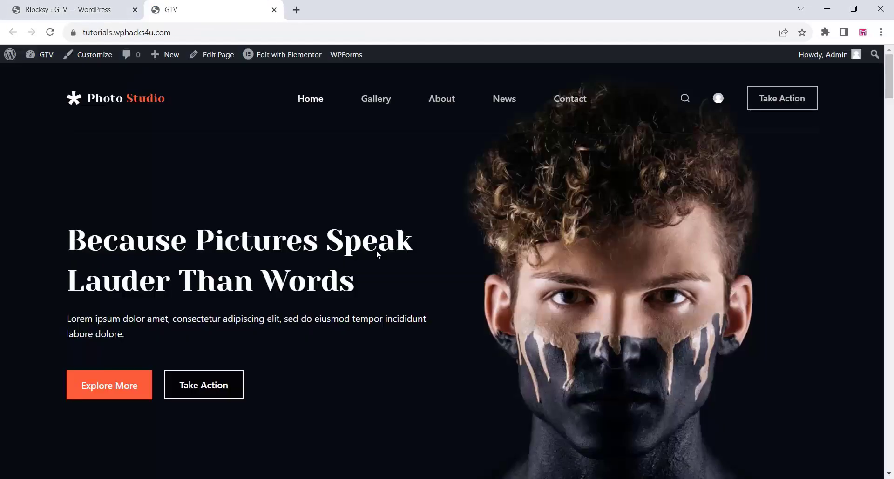
{"action": "scroll", "coordinate": [377, 254], "scroll_direction": "down", "scroll_amount": 15}
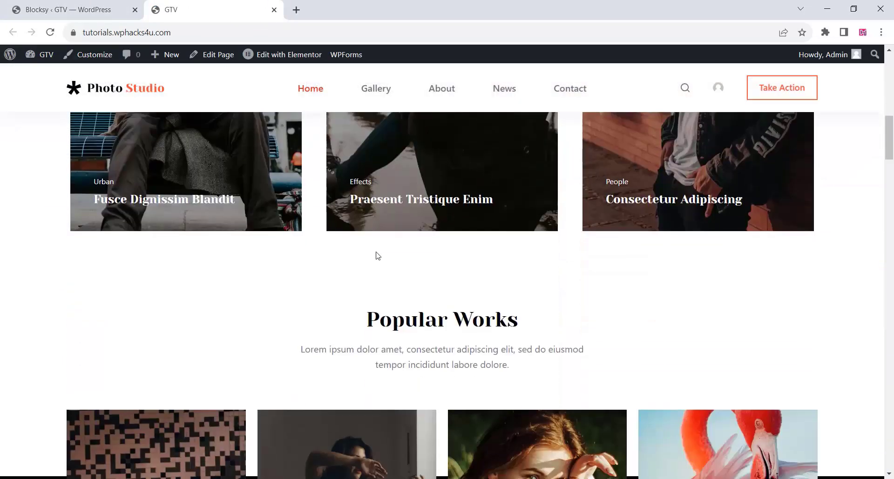
{"action": "scroll", "coordinate": [377, 254], "scroll_direction": "down", "scroll_amount": 15}
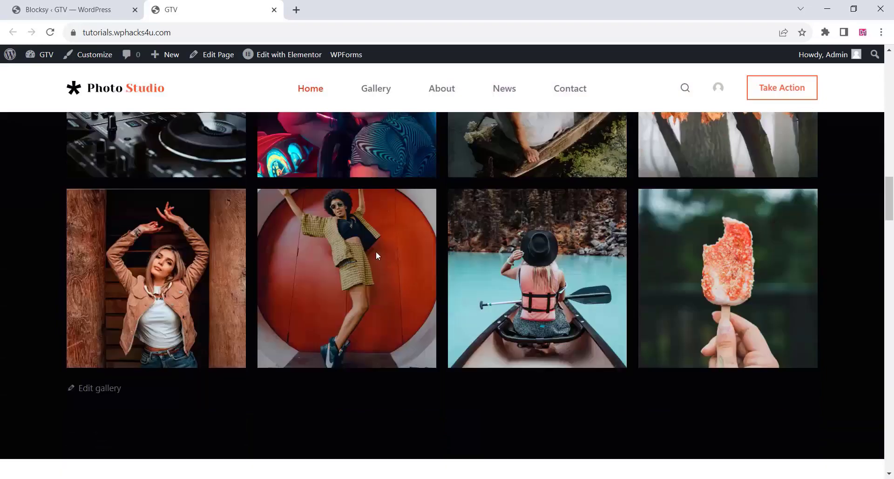
{"action": "scroll", "coordinate": [375, 252], "scroll_direction": "down", "scroll_amount": 15}
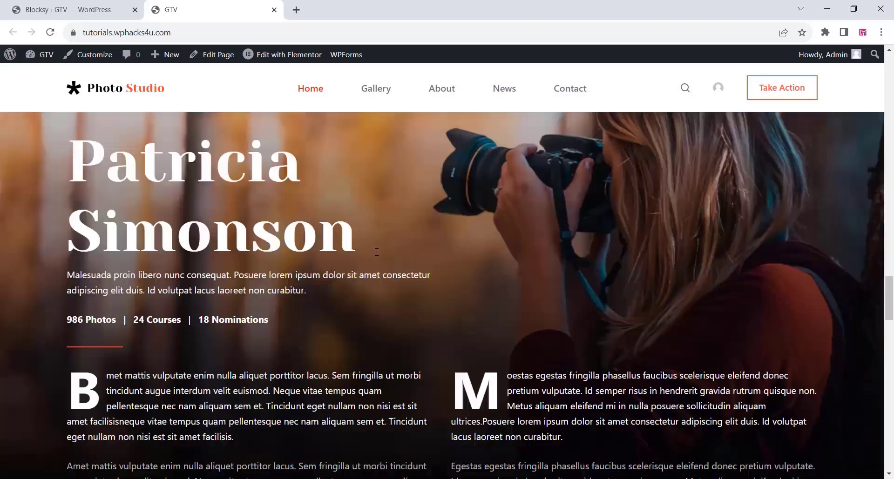
{"action": "scroll", "coordinate": [376, 252], "scroll_direction": "down", "scroll_amount": 15}
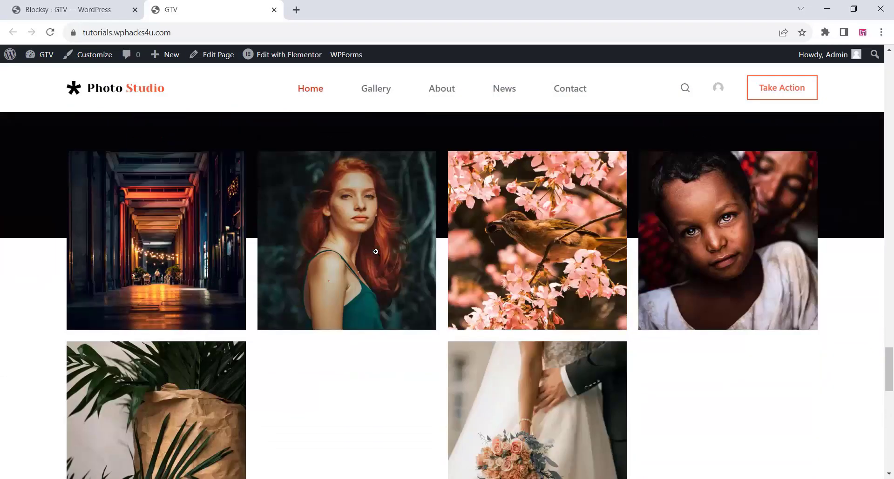
{"action": "scroll", "coordinate": [375, 252], "scroll_direction": "down", "scroll_amount": 10}
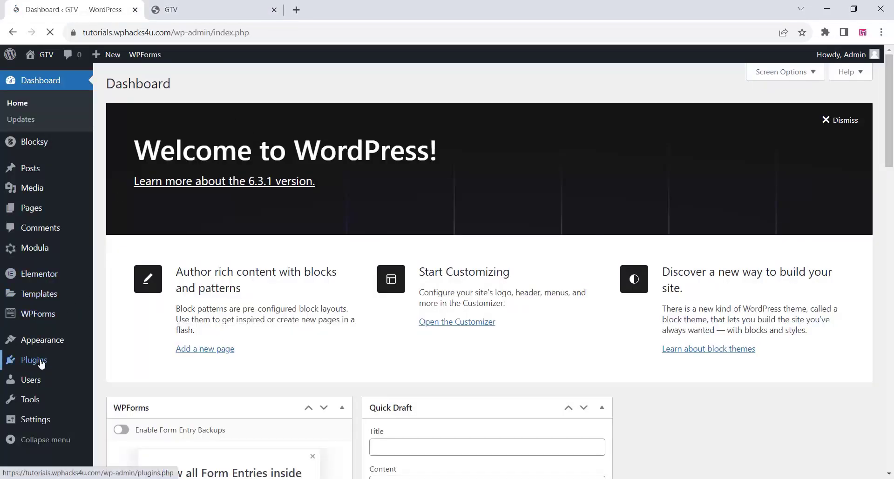
Step: Install the WooCommerce and WpStream plugins from the plugin directory, searching for "woocommerce" and "wpstream"
{"action": "left_click", "coordinate": [44, 365]}
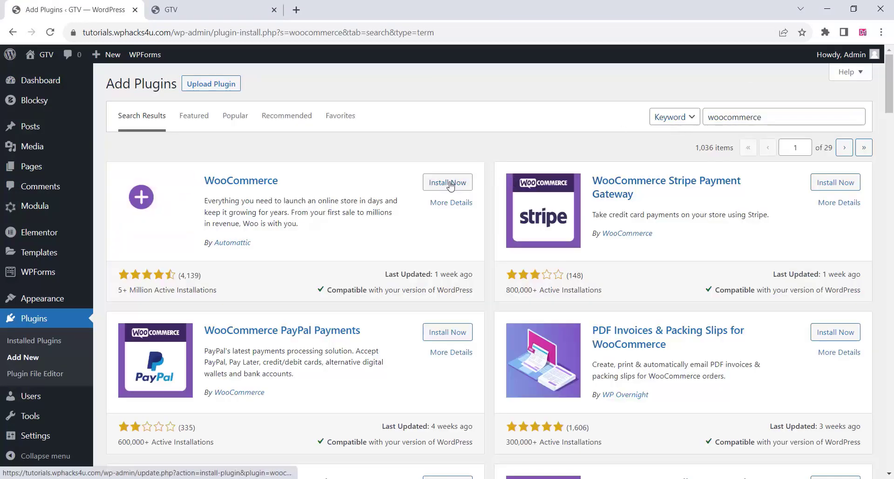
{"action": "left_click", "coordinate": [448, 181]}
{"action": "double_click", "coordinate": [714, 120]}
{"action": "type", "text": "wpstream"}
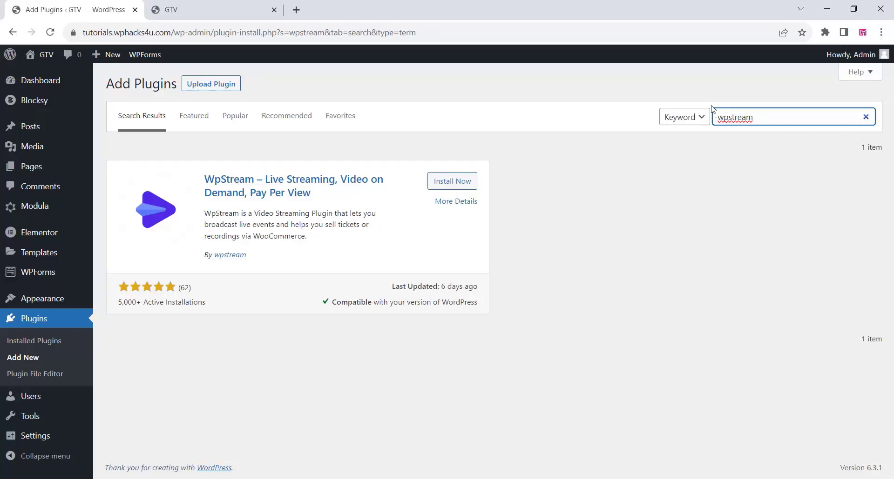
{"action": "left_click", "coordinate": [466, 185]}
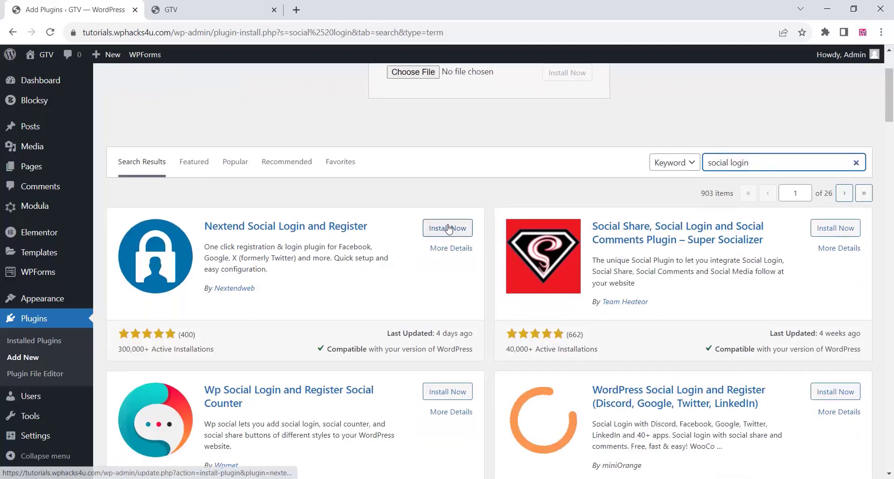
Step: Install Nextend Social Login and Register plus the uploaded plugin files elementor-pro-3.16.2.zip and wp-automatic_3.74.1.zip
{"action": "left_click", "coordinate": [449, 228]}
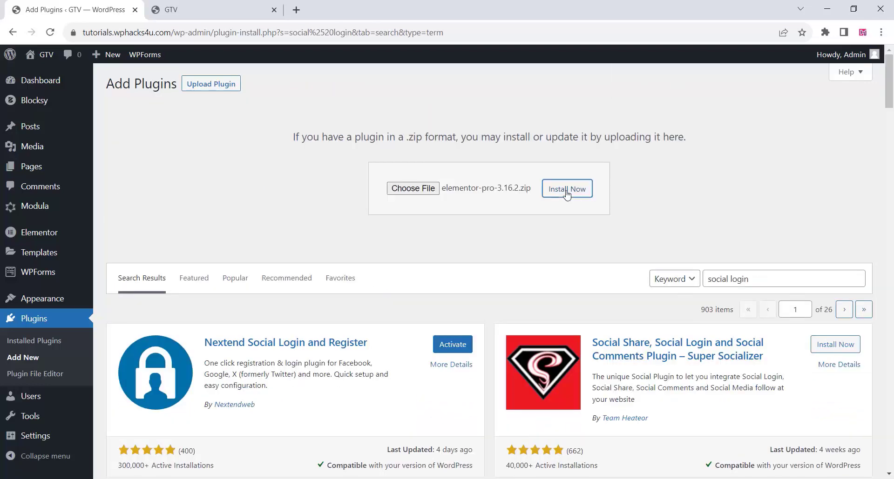
{"action": "left_click", "coordinate": [567, 193]}
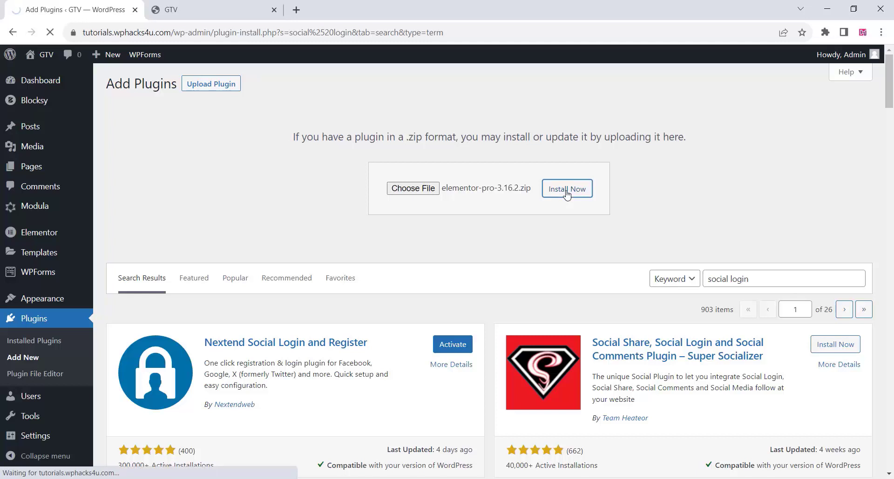
{"action": "left_click", "coordinate": [390, 186]}
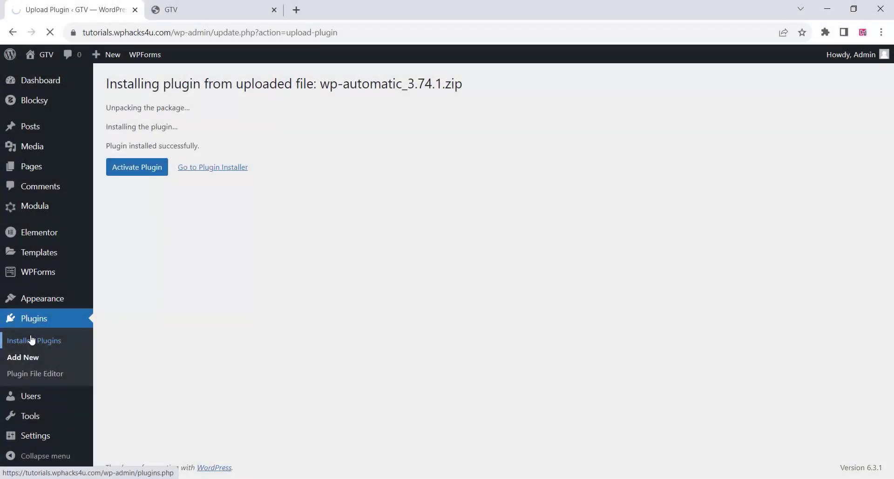
Step: Filter the installed plugins to the inactive ones and activate all of them with a bulk action
{"action": "left_click", "coordinate": [31, 341]}
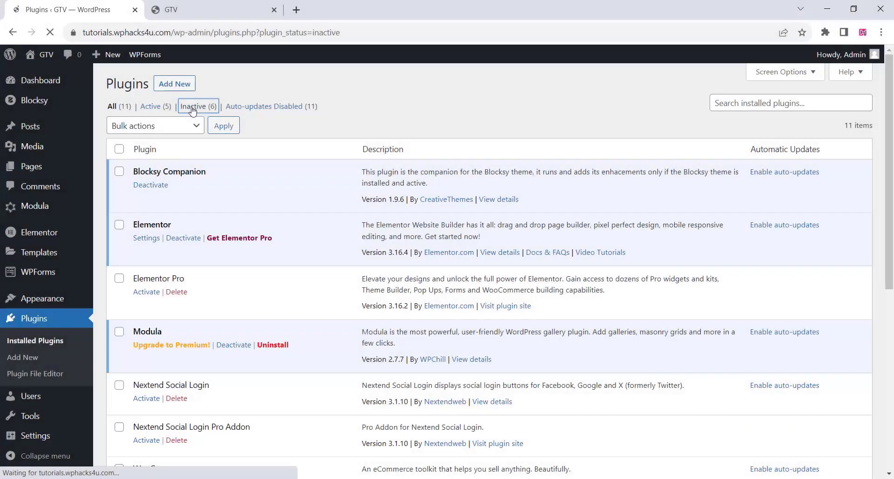
{"action": "left_click", "coordinate": [192, 106]}
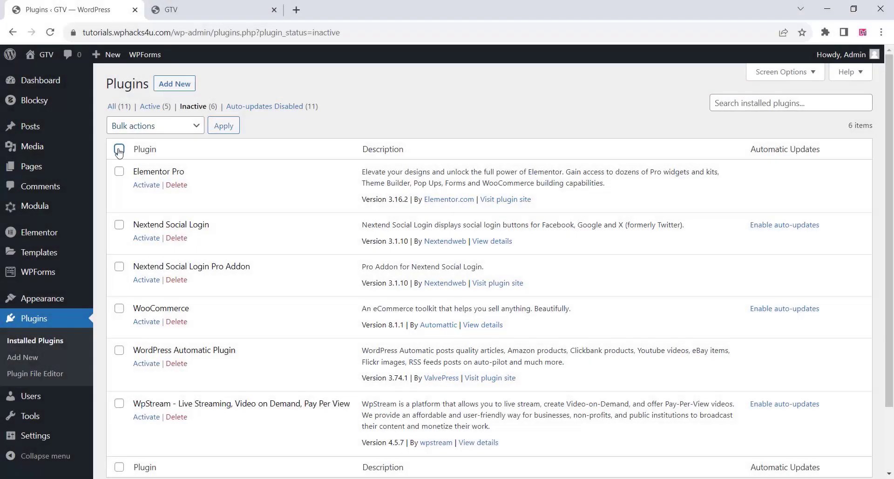
{"action": "left_click", "coordinate": [119, 150]}
{"action": "left_click", "coordinate": [157, 130]}
{"action": "left_click", "coordinate": [148, 153]}
{"action": "left_click", "coordinate": [220, 127]}
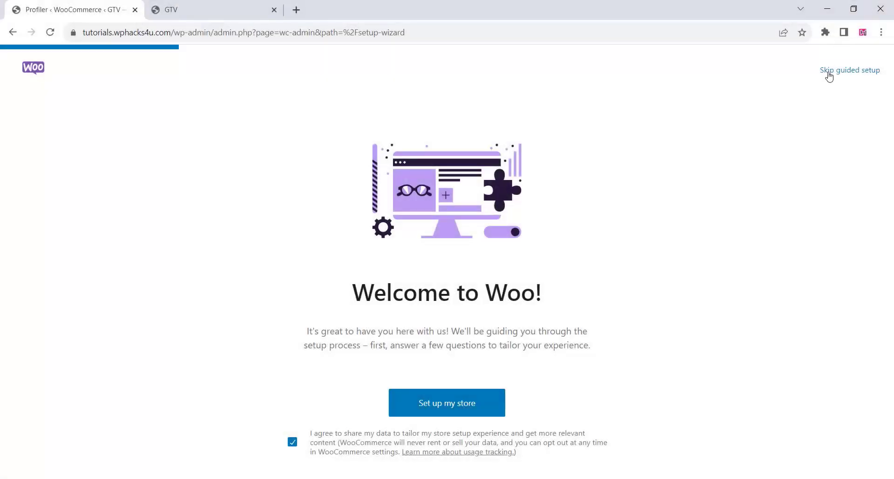
Step: Skip WooCommerce's guided setup and set the business location to India — Maharashtra
{"action": "left_click", "coordinate": [828, 72]}
{"action": "left_click", "coordinate": [463, 212]}
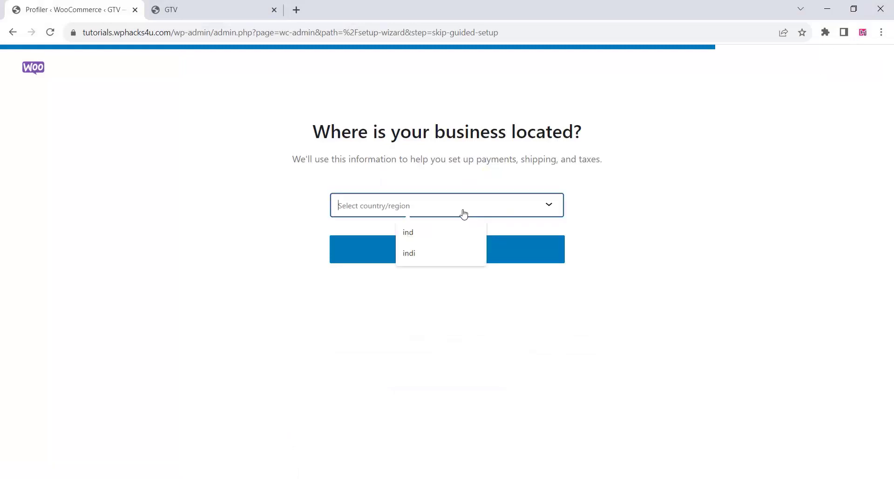
{"action": "left_click", "coordinate": [413, 232]}
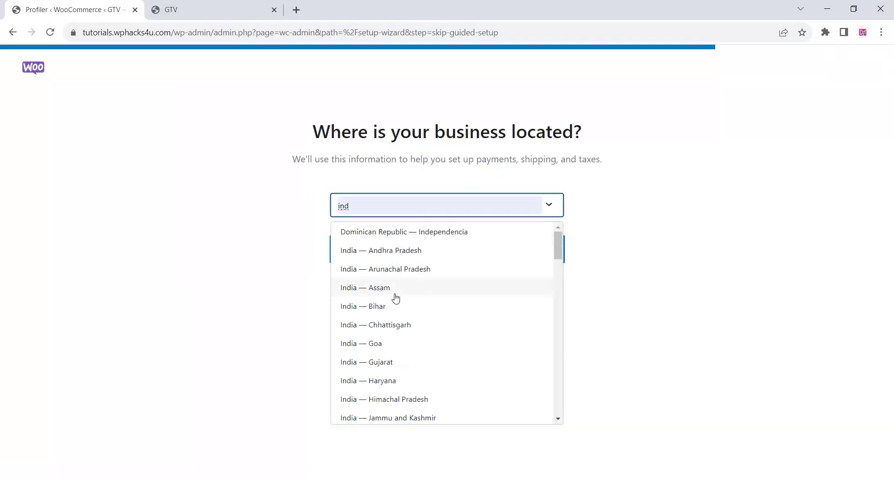
{"action": "scroll", "coordinate": [393, 355], "scroll_direction": "down", "scroll_amount": 5}
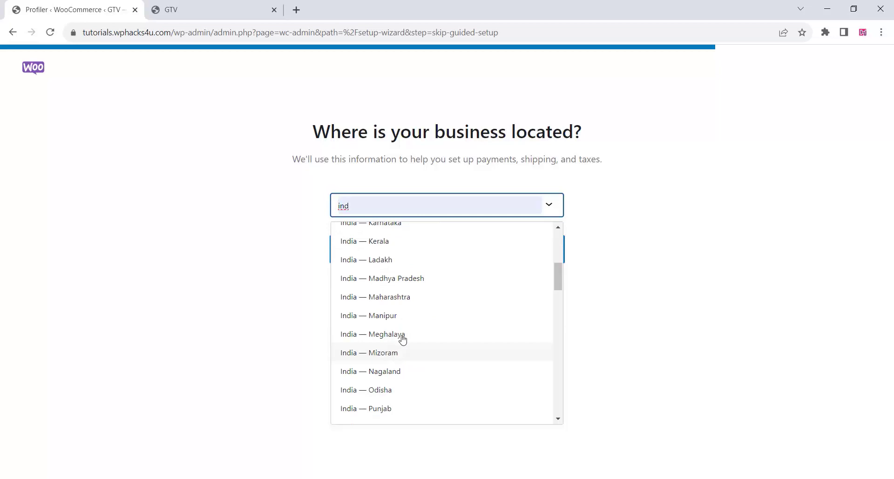
{"action": "left_click", "coordinate": [403, 300]}
{"action": "left_click", "coordinate": [471, 259]}
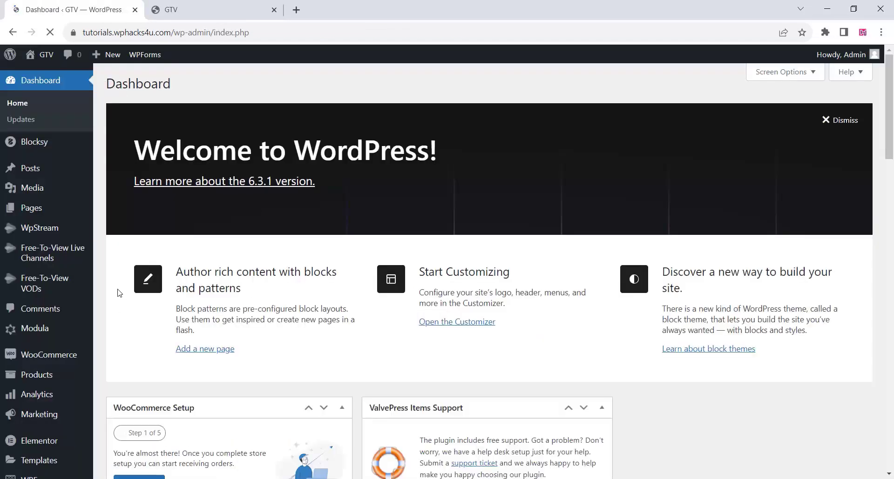
Step: Set the store currency to India's in the WooCommerce general settings, searching for "india", and save the changes
{"action": "scroll", "coordinate": [122, 298], "scroll_direction": "down", "scroll_amount": 7}
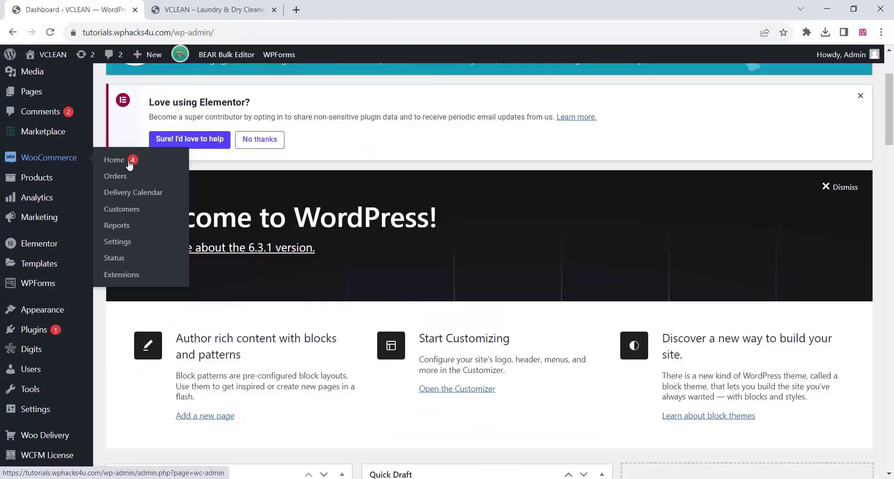
{"action": "left_click", "coordinate": [115, 242]}
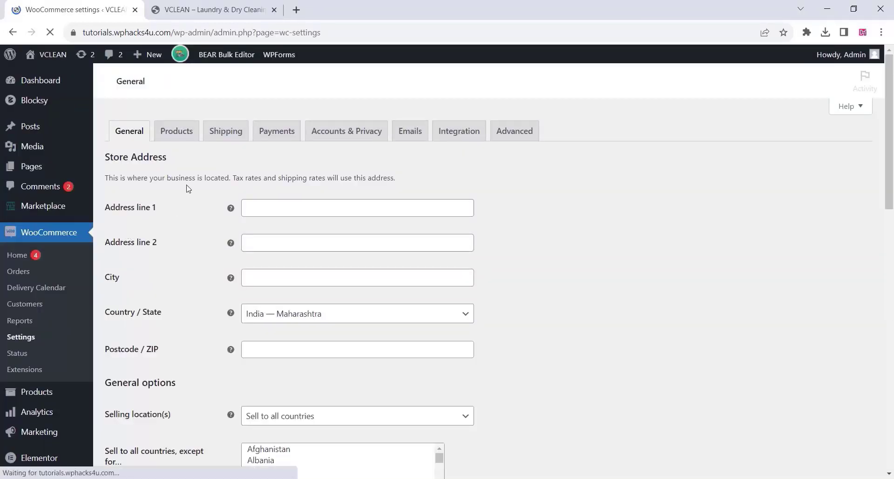
{"action": "scroll", "coordinate": [293, 156], "scroll_direction": "down", "scroll_amount": 6}
{"action": "scroll", "coordinate": [260, 226], "scroll_direction": "down", "scroll_amount": 6}
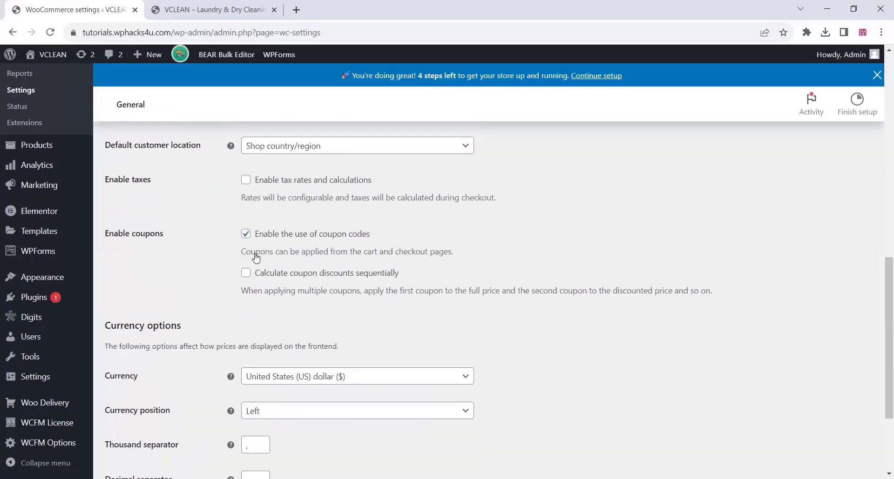
{"action": "left_click", "coordinate": [299, 283]}
{"action": "type", "text": "india"}
{"action": "left_click", "coordinate": [280, 326]}
{"action": "left_click", "coordinate": [149, 459]}
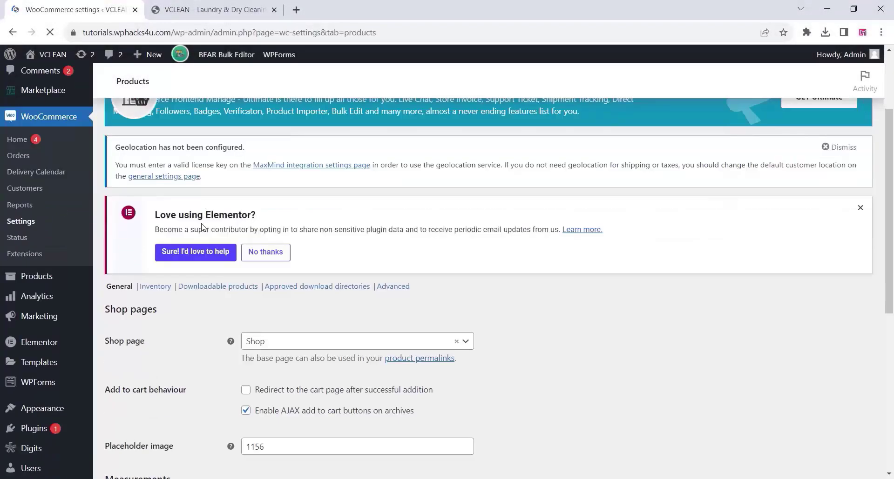
Step: Review the shop page, add to cart and measurement options in the WooCommerce Products settings
{"action": "scroll", "coordinate": [200, 228], "scroll_direction": "down", "scroll_amount": 5}
{"action": "scroll", "coordinate": [198, 232], "scroll_direction": "up", "scroll_amount": 3}
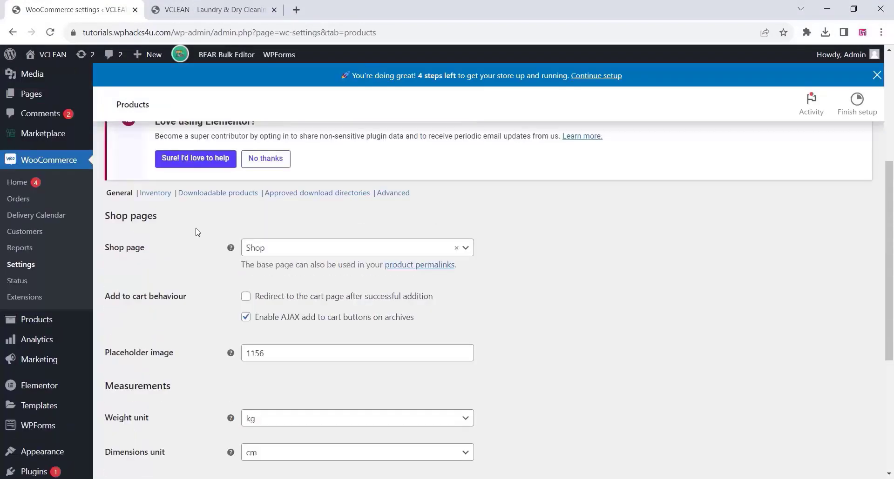
{"action": "scroll", "coordinate": [297, 212], "scroll_direction": "up", "scroll_amount": 5}
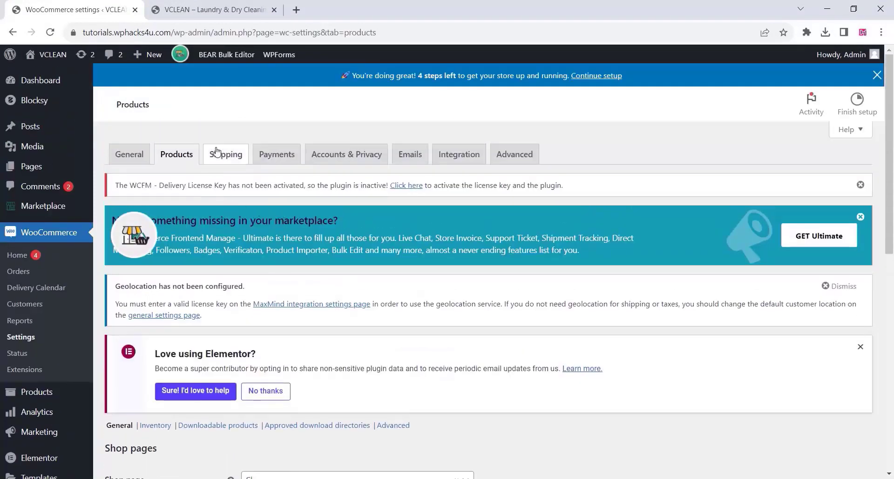
Step: Create a WooCommerce shipping zone named India with India as its zone region
{"action": "left_click", "coordinate": [215, 151]}
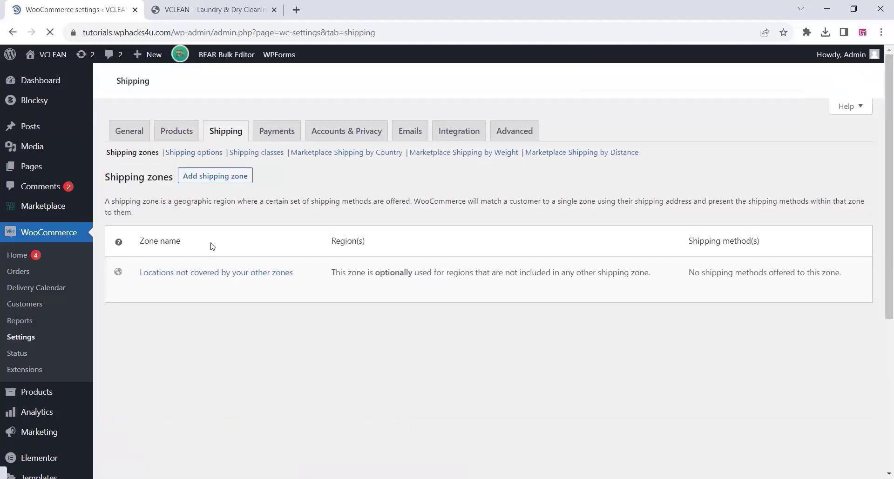
{"action": "scroll", "coordinate": [216, 237], "scroll_direction": "down", "scroll_amount": 10}
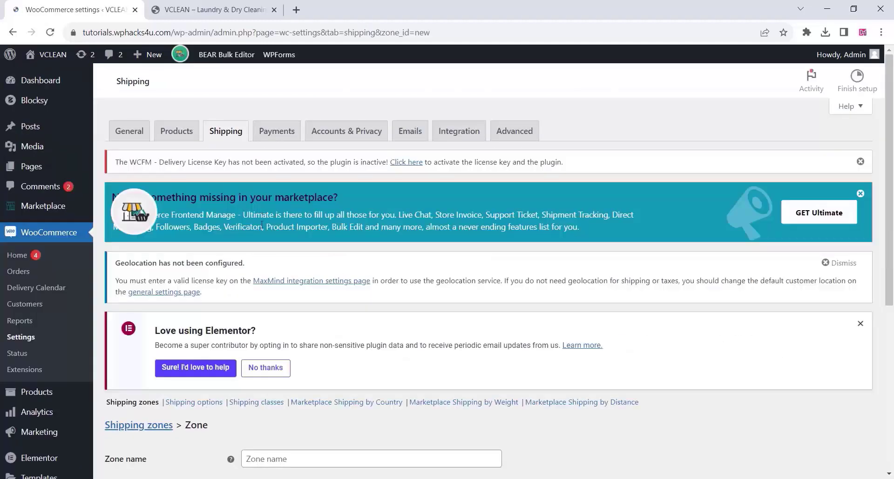
{"action": "scroll", "coordinate": [259, 280], "scroll_direction": "down", "scroll_amount": 5}
{"action": "left_click", "coordinate": [259, 198]}
{"action": "type", "text": "India"}
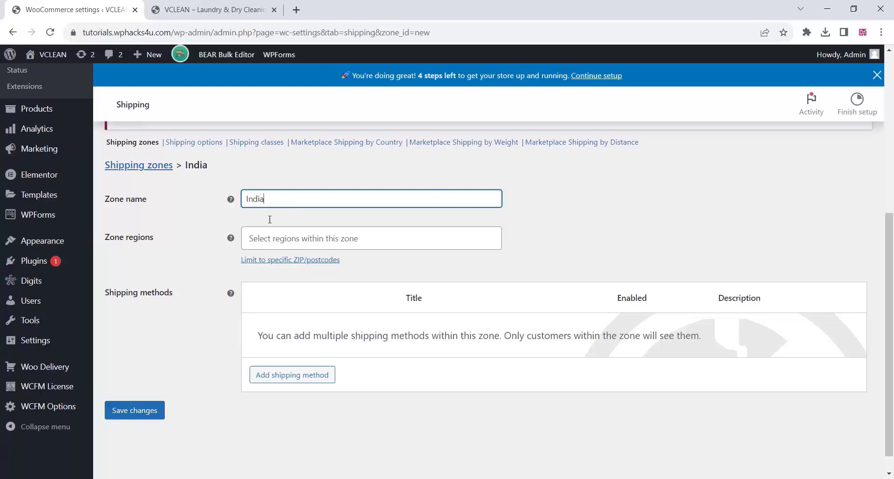
{"action": "left_click", "coordinate": [303, 239]}
{"action": "type", "text": "Ind"}
{"action": "left_click", "coordinate": [273, 284]}
{"action": "scroll", "coordinate": [301, 307], "scroll_direction": "down", "scroll_amount": 3}
{"action": "left_click", "coordinate": [213, 285]}
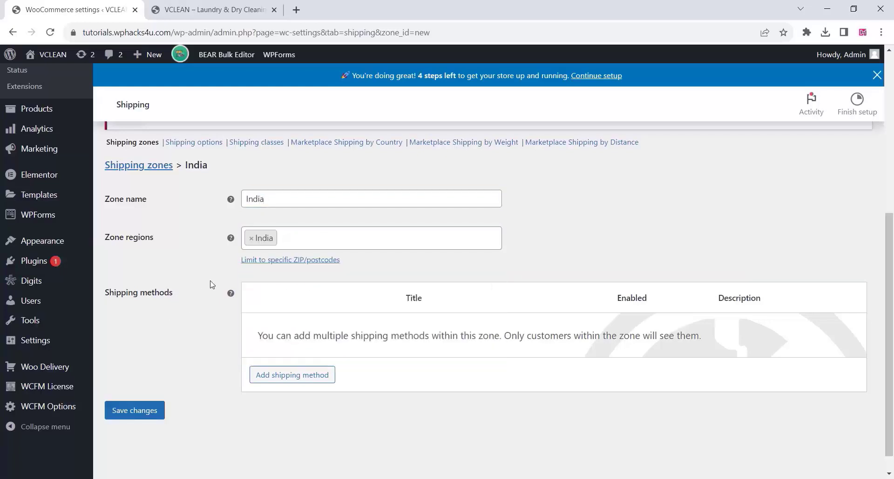
Step: Add a Flat rate shipping method to the India zone and save the zone's changes
{"action": "scroll", "coordinate": [213, 285], "scroll_direction": "down", "scroll_amount": 1}
{"action": "left_click", "coordinate": [294, 352]}
{"action": "left_click", "coordinate": [560, 320]}
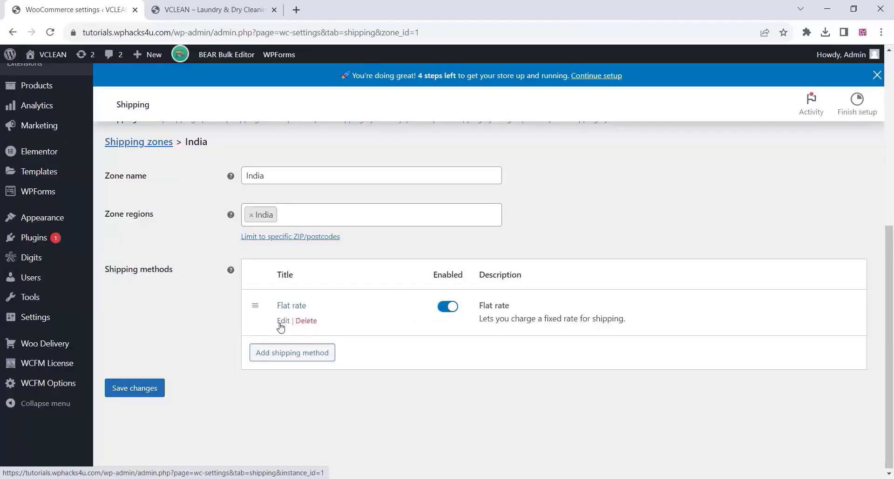
{"action": "left_click", "coordinate": [135, 388]}
{"action": "scroll", "coordinate": [212, 316], "scroll_direction": "up", "scroll_amount": 4}
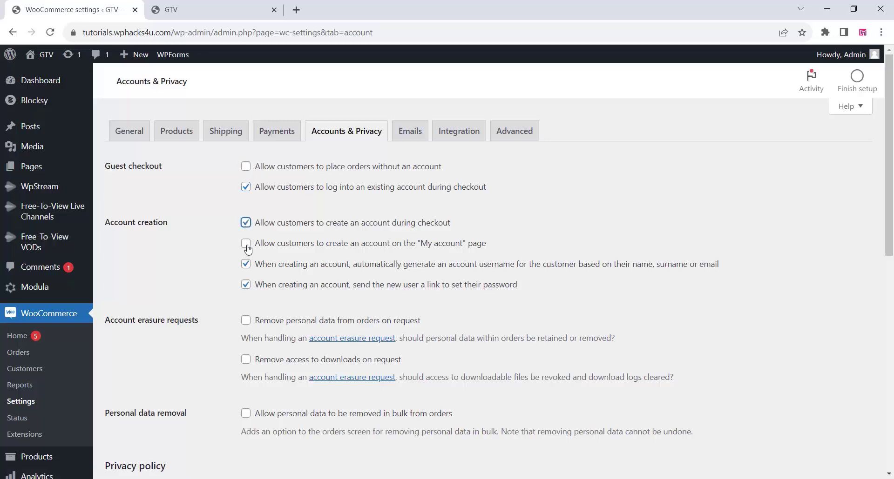
Step: Save the WooCommerce Accounts & Privacy settings and look through the Emails, Integration and Advanced settings
{"action": "scroll", "coordinate": [274, 292], "scroll_direction": "down", "scroll_amount": 15}
{"action": "left_click", "coordinate": [159, 416]}
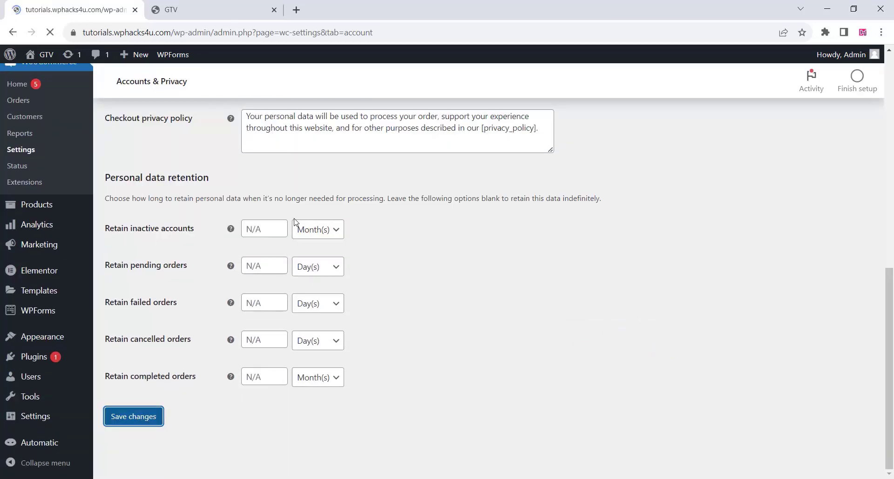
{"action": "left_click", "coordinate": [408, 132]}
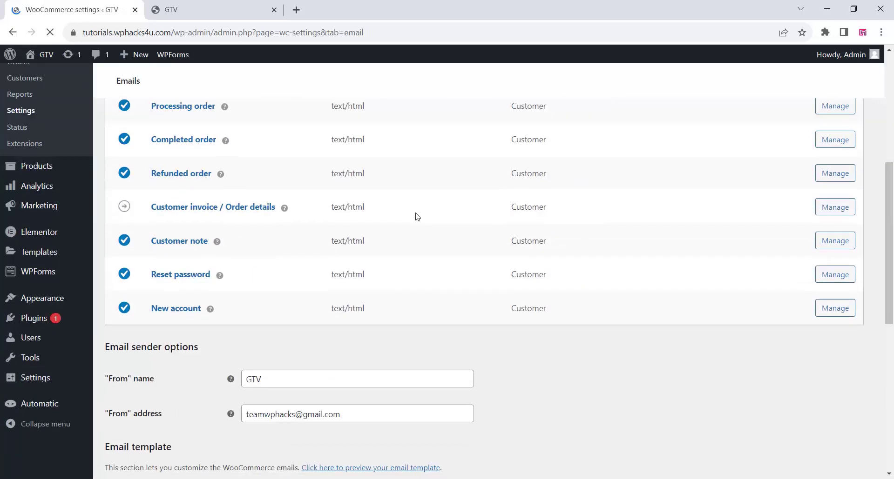
{"action": "scroll", "coordinate": [414, 216], "scroll_direction": "up", "scroll_amount": 5}
{"action": "left_click", "coordinate": [464, 132]}
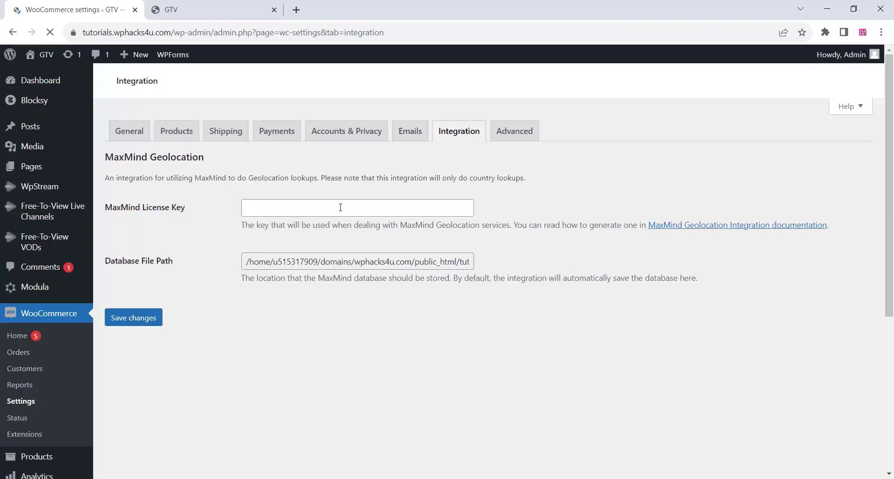
{"action": "left_click", "coordinate": [512, 132]}
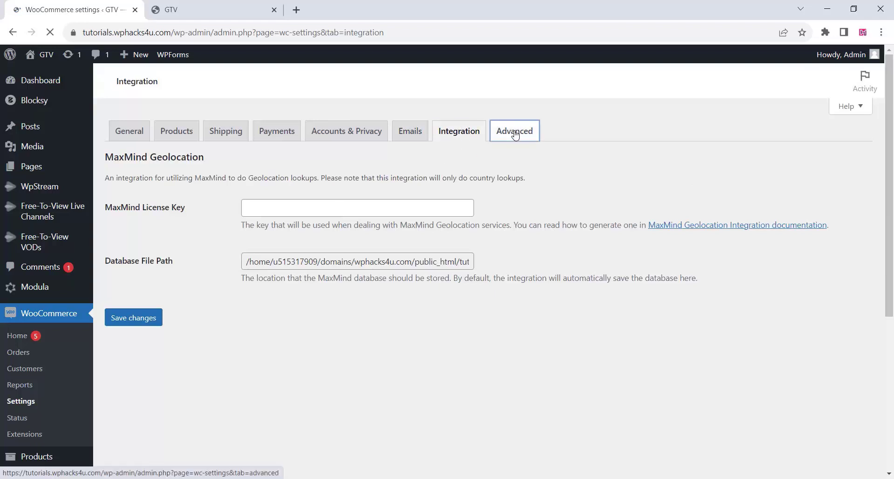
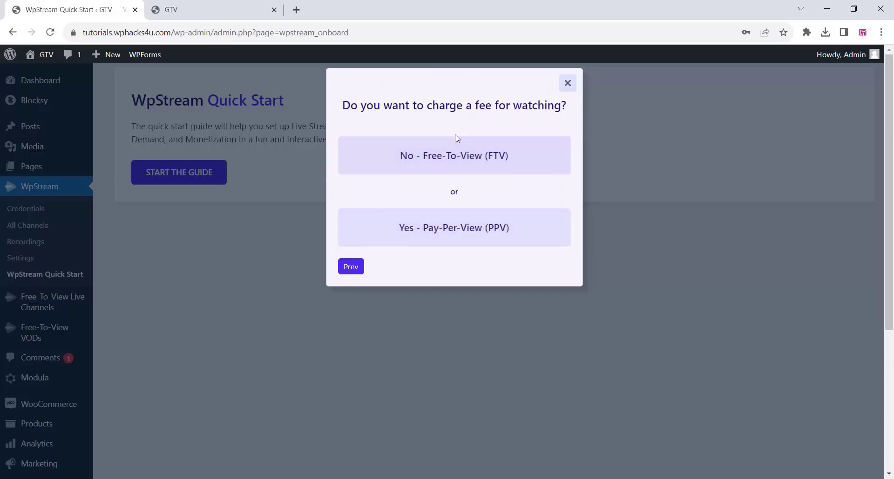
Step: Create the Free-To-View live channel "My first FTV channel" through the WpStream quick start guide and close the guide
{"action": "left_click", "coordinate": [441, 155]}
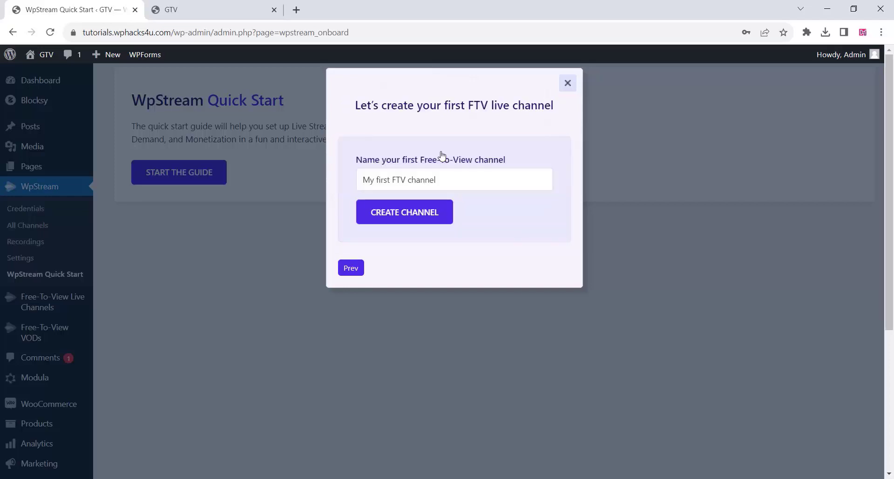
{"action": "left_click", "coordinate": [423, 218]}
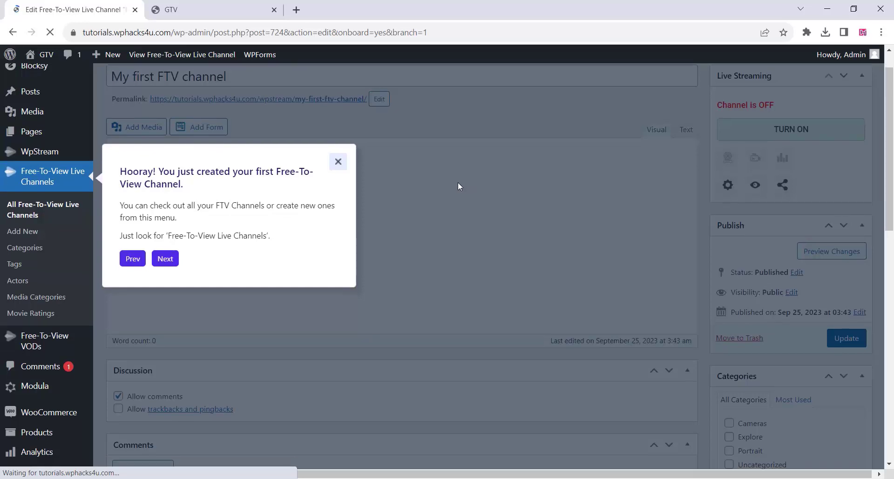
{"action": "left_click", "coordinate": [337, 162]}
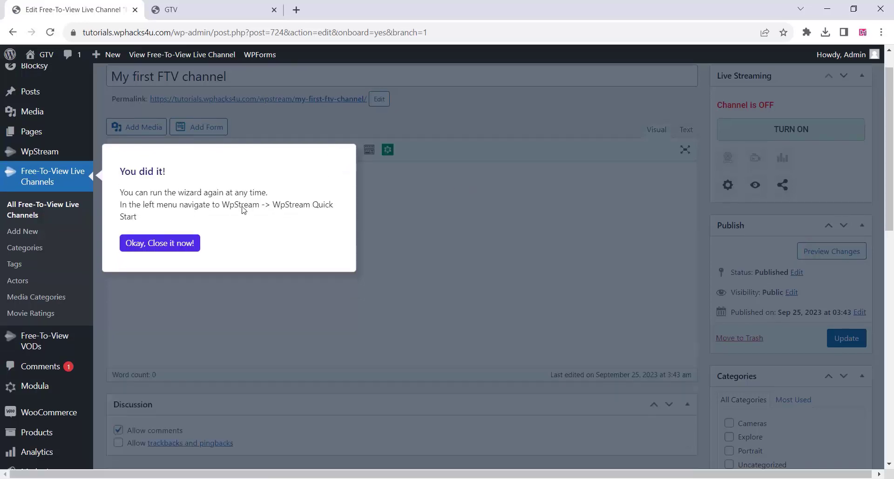
{"action": "left_click", "coordinate": [160, 243]}
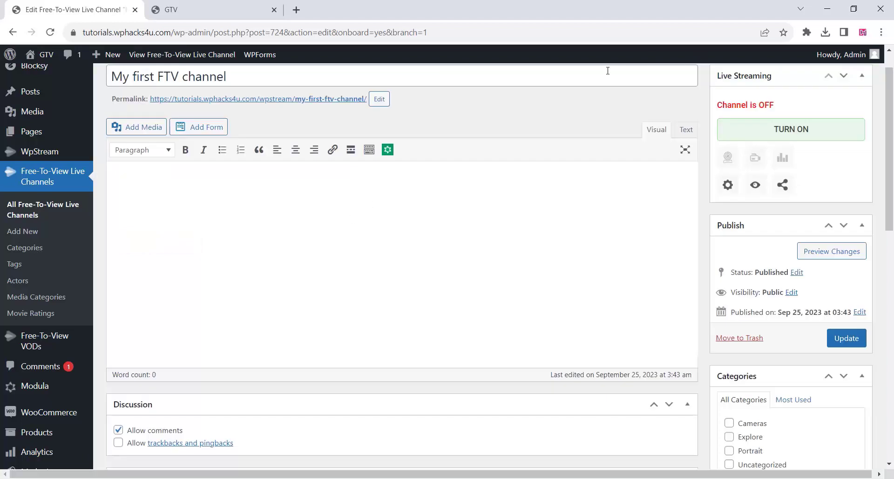
Step: Retitle the live channel News19 and paste the description of its politics, entertainment, Bollywood, business and sports news coverage
{"action": "scroll", "coordinate": [226, 223], "scroll_direction": "down", "scroll_amount": 8}
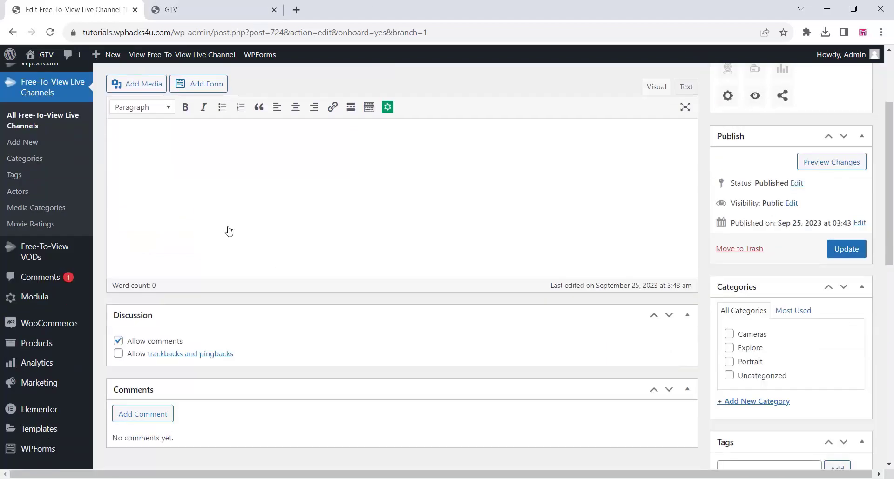
{"action": "scroll", "coordinate": [232, 233], "scroll_direction": "down", "scroll_amount": 5}
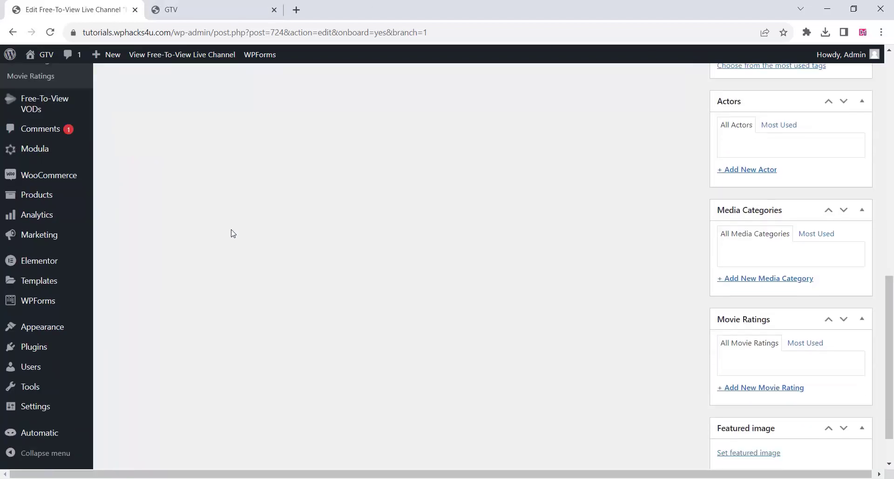
{"action": "scroll", "coordinate": [233, 234], "scroll_direction": "up", "scroll_amount": 13}
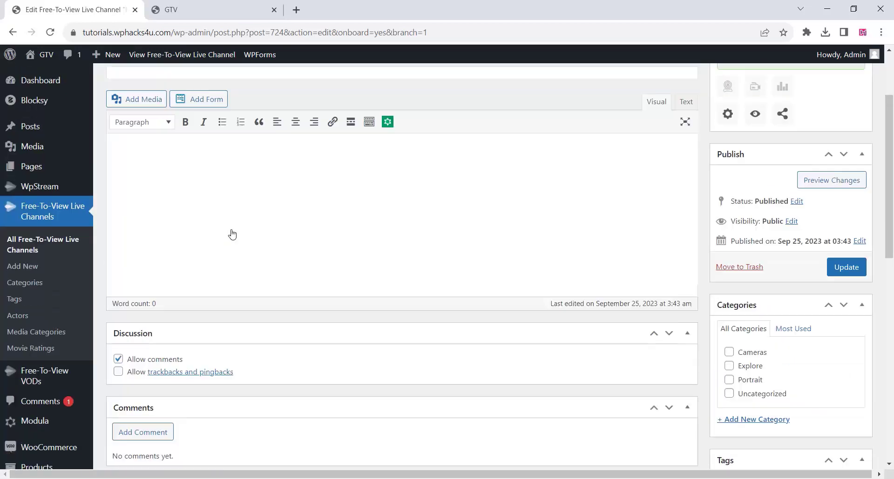
{"action": "scroll", "coordinate": [247, 229], "scroll_direction": "up", "scroll_amount": 1}
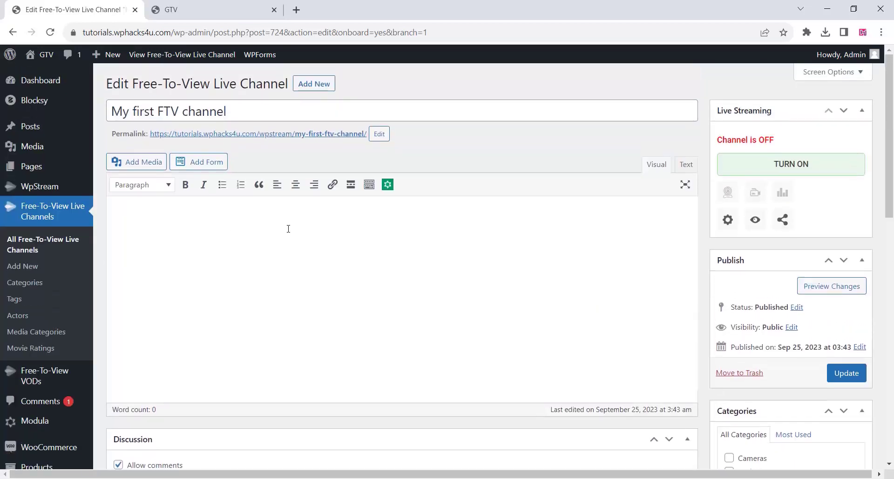
{"action": "triple_click", "coordinate": [168, 112]}
{"action": "type", "text": "News19"}
{"action": "left_click_drag", "start_coordinate": [157, 112], "coordinate": [110, 111]}
{"action": "left_click", "coordinate": [142, 221]}
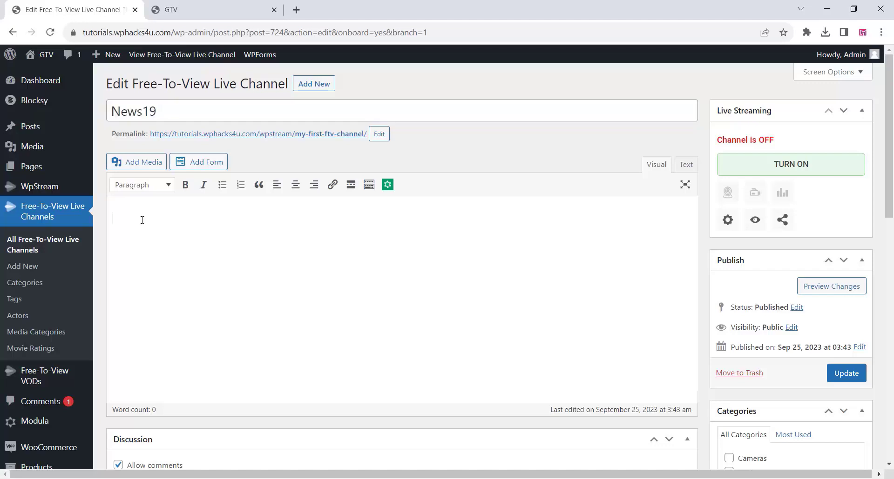
{"action": "right_click", "coordinate": [136, 219]}
{"action": "left_click", "coordinate": [177, 320]}
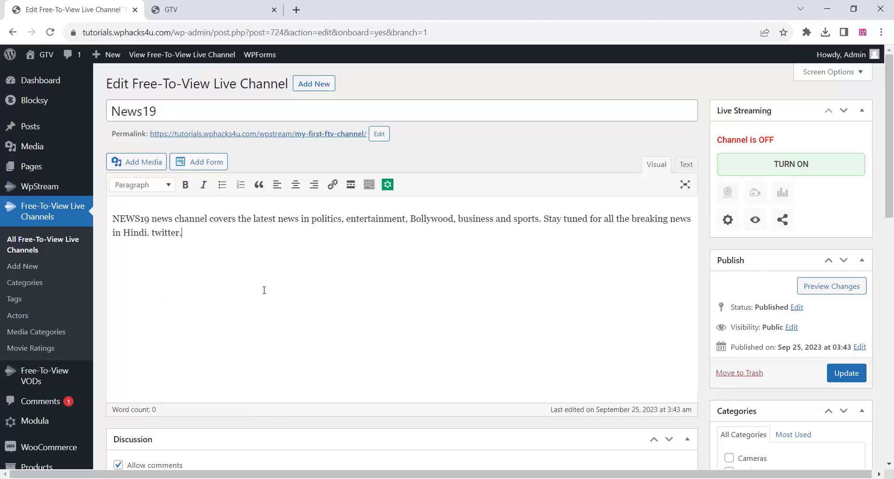
Step: Add a new category named News to the News19 channel
{"action": "scroll", "coordinate": [442, 284], "scroll_direction": "down", "scroll_amount": 9}
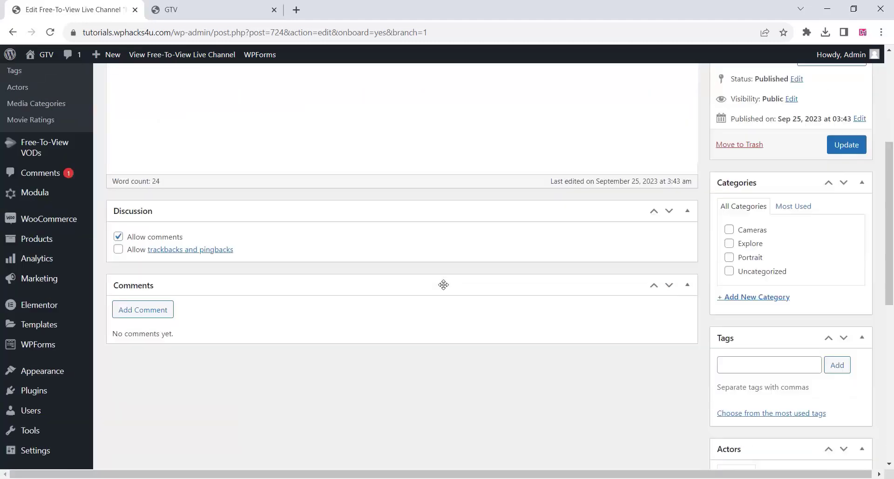
{"action": "scroll", "coordinate": [740, 248], "scroll_direction": "up", "scroll_amount": 5}
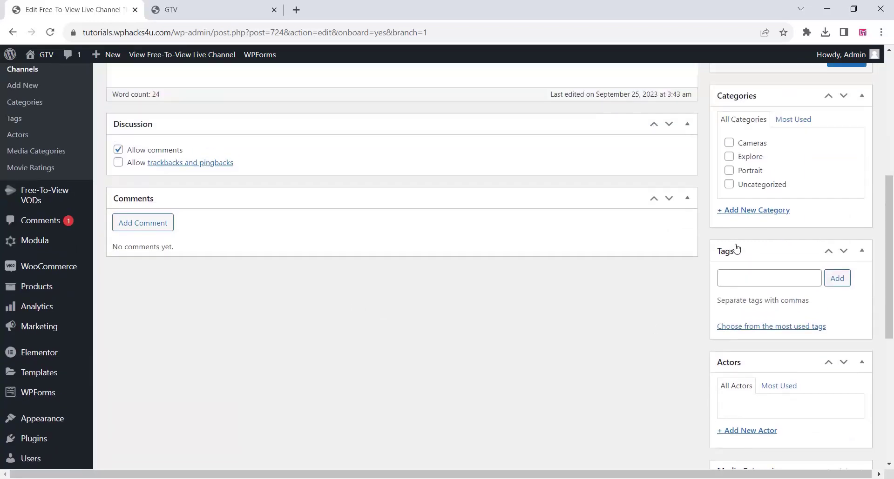
{"action": "scroll", "coordinate": [735, 263], "scroll_direction": "up", "scroll_amount": 1}
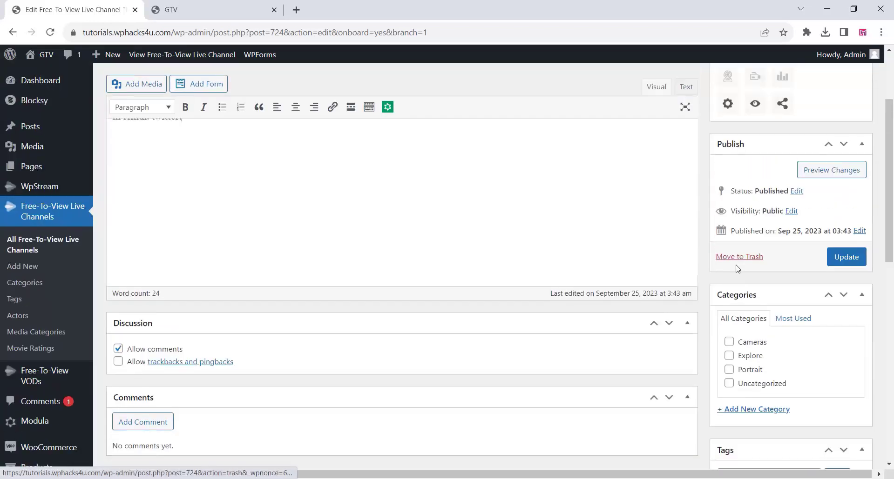
{"action": "left_click", "coordinate": [748, 412]}
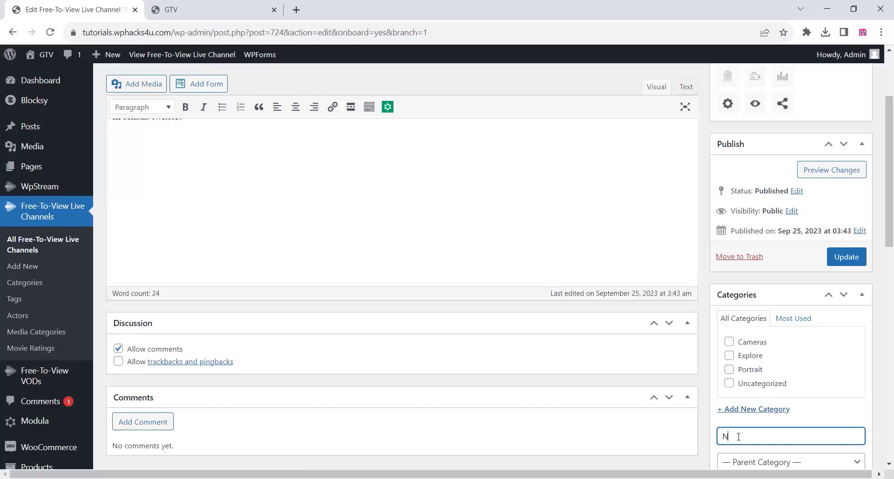
{"action": "type", "text": "News"}
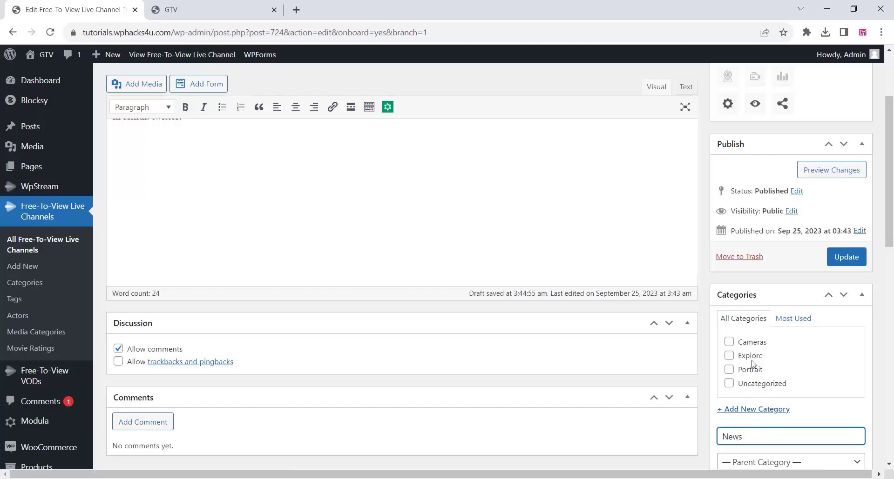
{"action": "scroll", "coordinate": [751, 364], "scroll_direction": "down", "scroll_amount": 2}
{"action": "scroll", "coordinate": [748, 370], "scroll_direction": "down", "scroll_amount": 2}
{"action": "left_click", "coordinate": [750, 313]}
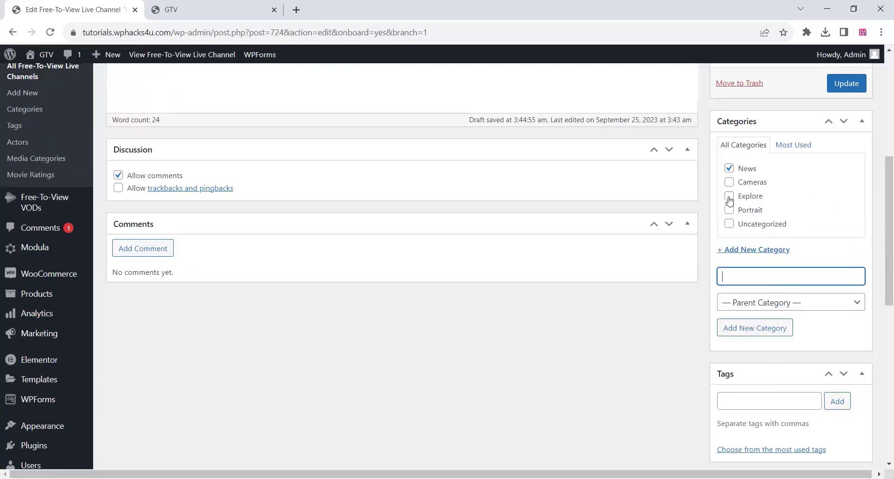
Step: Set the microphone and brick wall picture as the channel's featured image
{"action": "scroll", "coordinate": [730, 201], "scroll_direction": "up", "scroll_amount": 4}
{"action": "scroll", "coordinate": [729, 223], "scroll_direction": "up", "scroll_amount": 2}
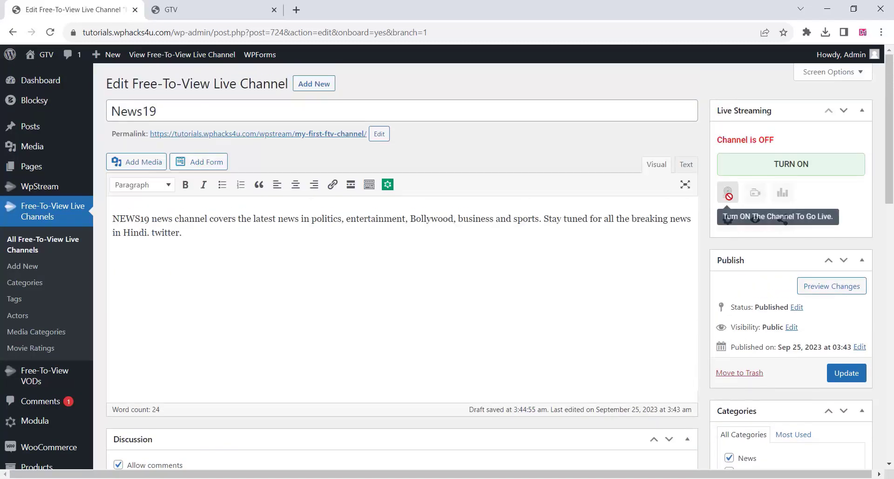
{"action": "scroll", "coordinate": [794, 279], "scroll_direction": "down", "scroll_amount": 7}
{"action": "scroll", "coordinate": [782, 269], "scroll_direction": "down", "scroll_amount": 6}
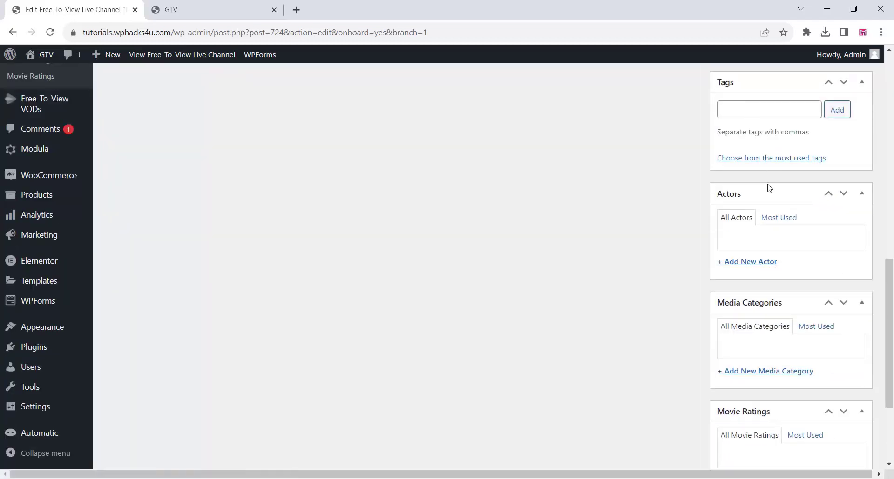
{"action": "scroll", "coordinate": [772, 309], "scroll_direction": "down", "scroll_amount": 3}
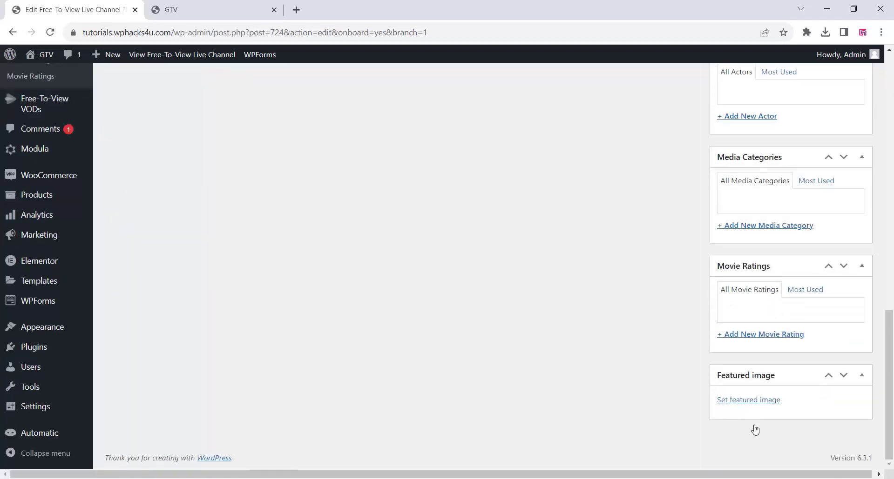
{"action": "left_click", "coordinate": [745, 401]}
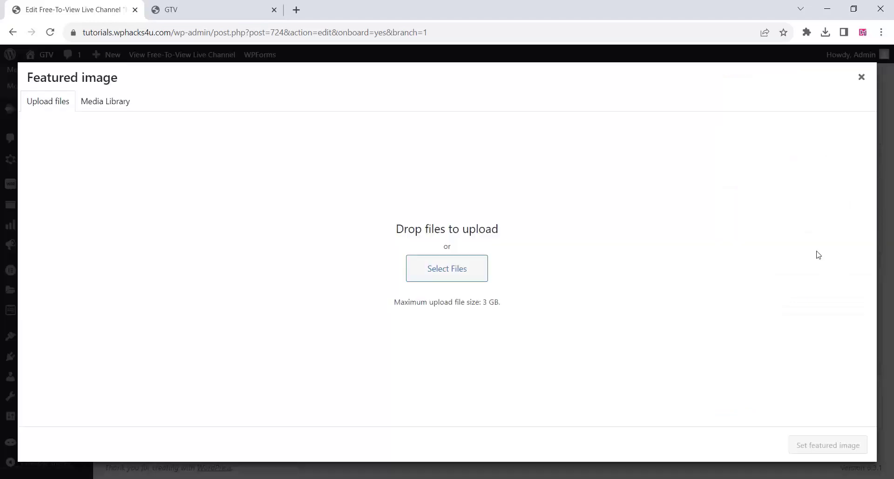
{"action": "left_click", "coordinate": [811, 445]}
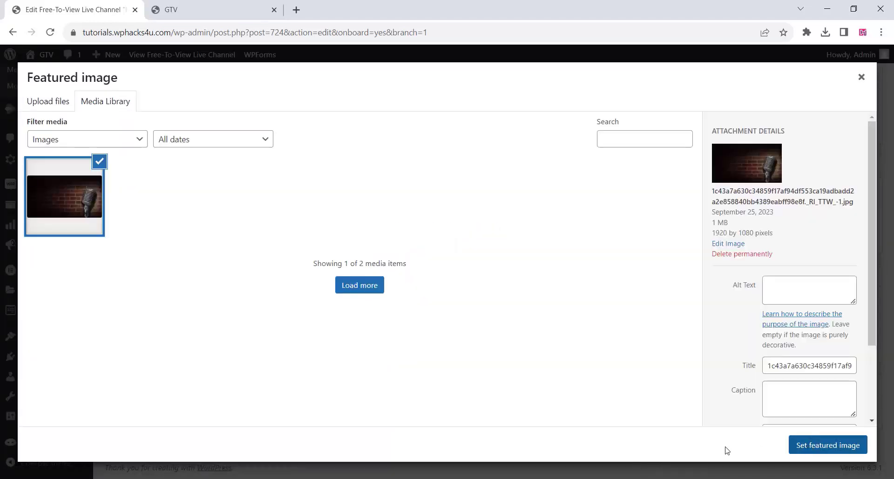
Step: Update the News19 channel and turn on its live streaming
{"action": "scroll", "coordinate": [580, 369], "scroll_direction": "up", "scroll_amount": 14}
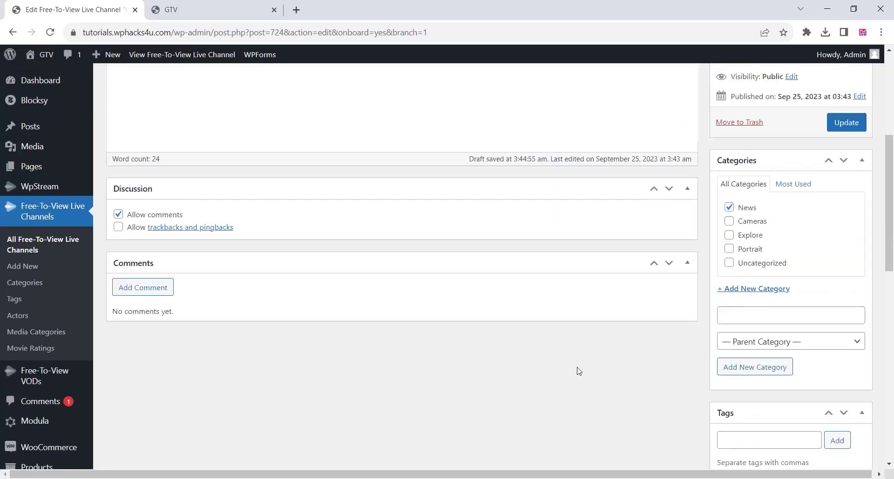
{"action": "scroll", "coordinate": [772, 295], "scroll_direction": "up", "scroll_amount": 1}
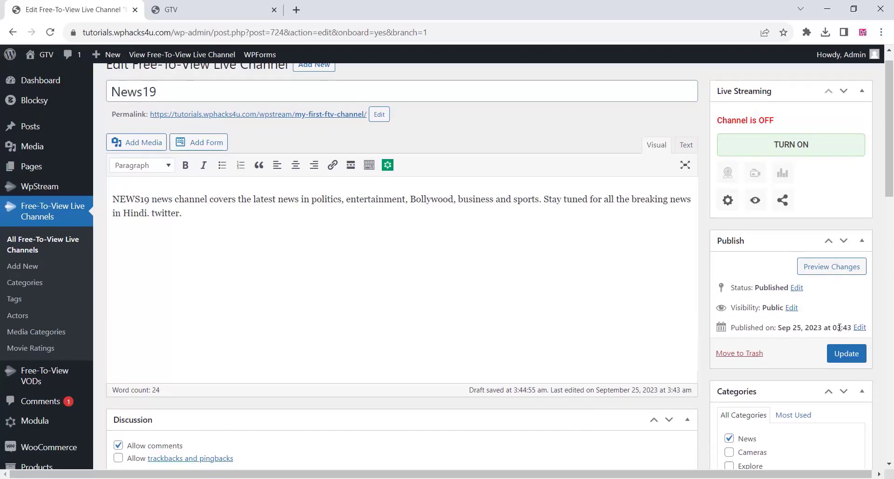
{"action": "left_click", "coordinate": [846, 353]}
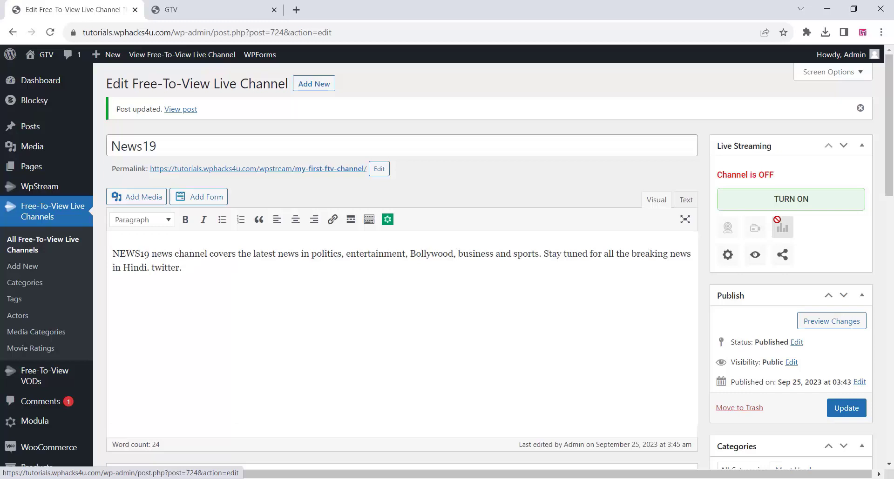
{"action": "left_click", "coordinate": [793, 200]}
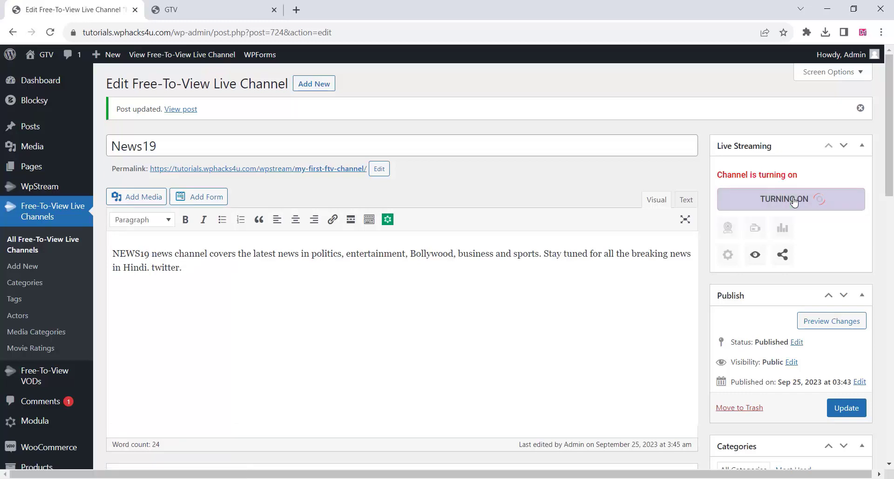
Step: Open the News19 post in a new tab and examine its web address, player, featured image and description
{"action": "right_click", "coordinate": [173, 110]}
{"action": "left_click", "coordinate": [209, 118]}
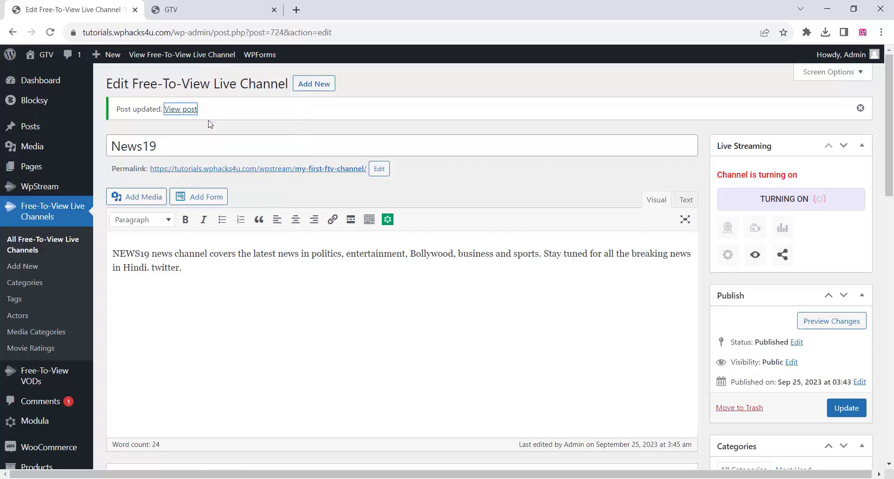
{"action": "left_click", "coordinate": [202, 10]}
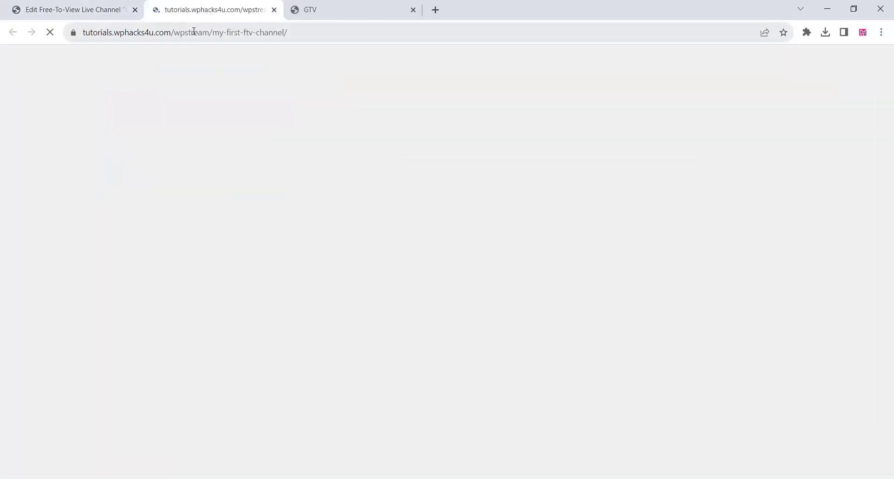
{"action": "left_click_drag", "start_coordinate": [302, 35], "coordinate": [80, 32]}
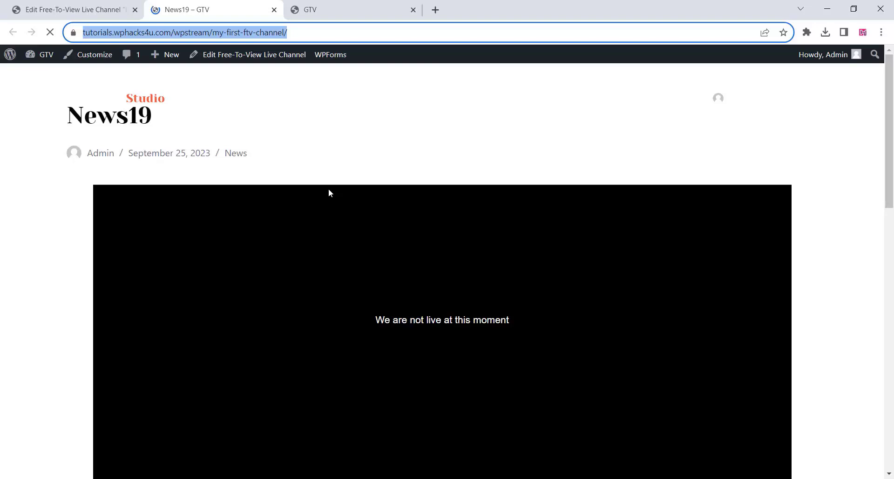
{"action": "scroll", "coordinate": [328, 192], "scroll_direction": "down", "scroll_amount": 7}
{"action": "scroll", "coordinate": [328, 193], "scroll_direction": "up", "scroll_amount": 6}
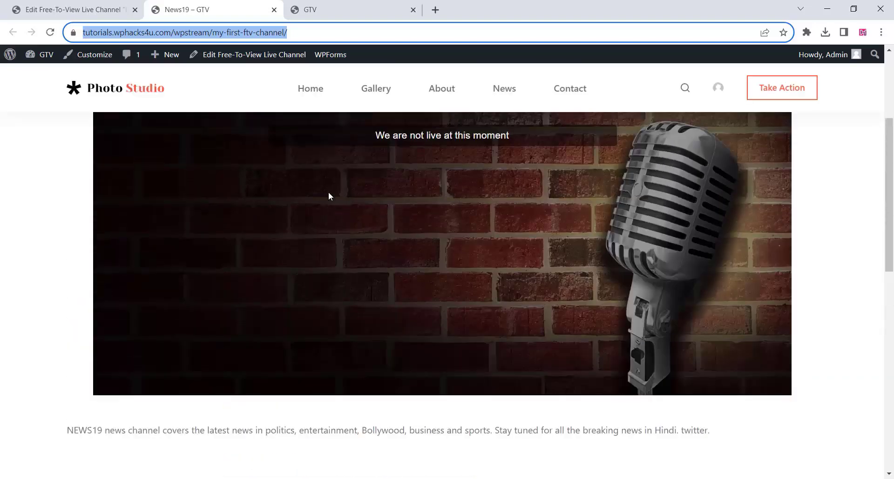
{"action": "scroll", "coordinate": [328, 192], "scroll_direction": "down", "scroll_amount": 3}
{"action": "scroll", "coordinate": [328, 192], "scroll_direction": "up", "scroll_amount": 2}
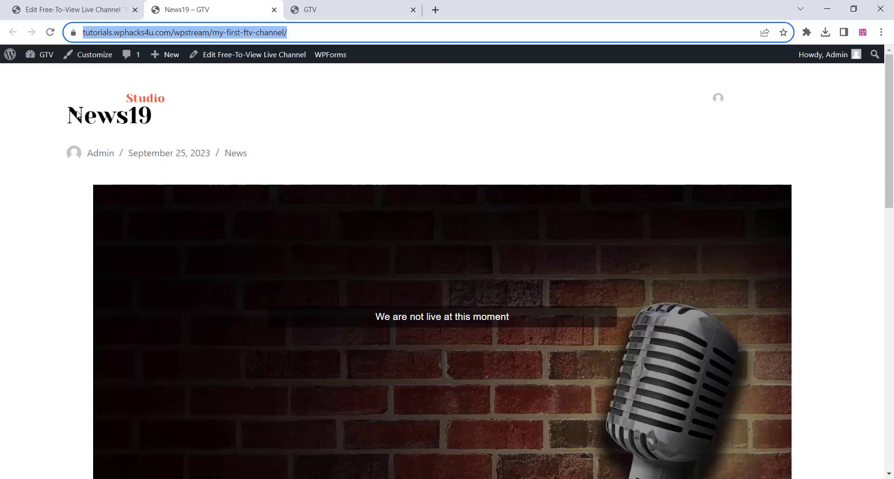
Step: Return to the channel editor and change the permalink slug to News19
{"action": "key", "text": "ctrl+shift+Tab"}
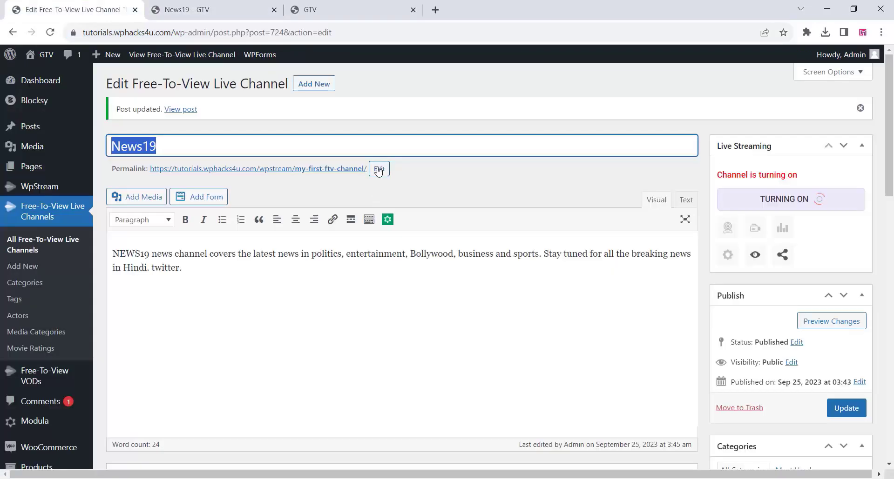
{"action": "key", "text": "ctrl+a"}
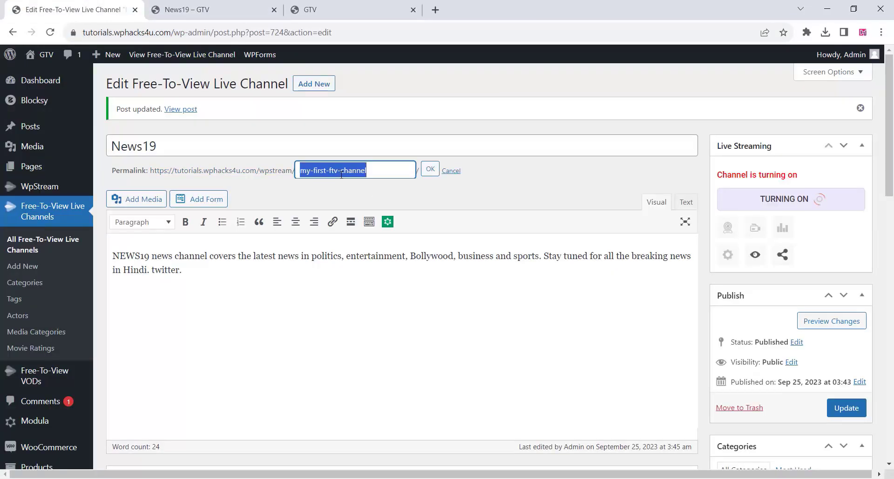
{"action": "type", "text": "News19"}
{"action": "left_click", "coordinate": [428, 170]}
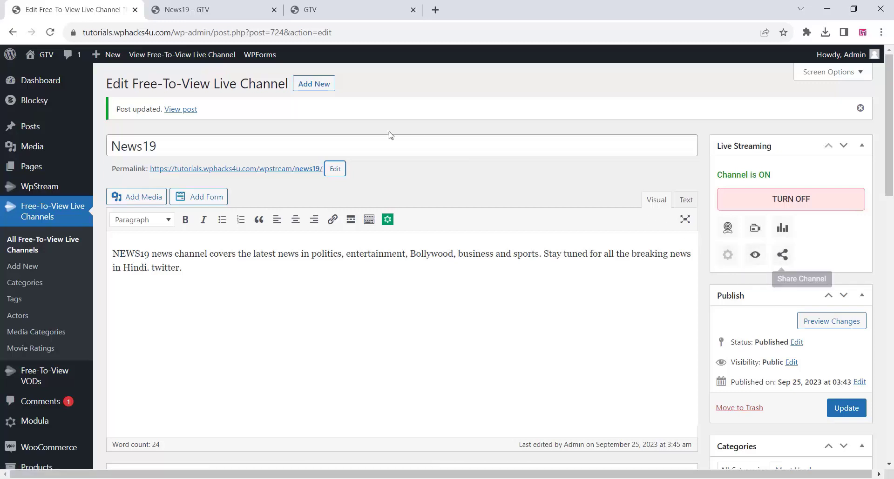
Step: Add the free OBS-Studio-29.1.3-Full-Installer-x64 to the cart on prothemeworld.net and proceed to checkout
{"action": "mouse_move", "coordinate": [214, 4]}
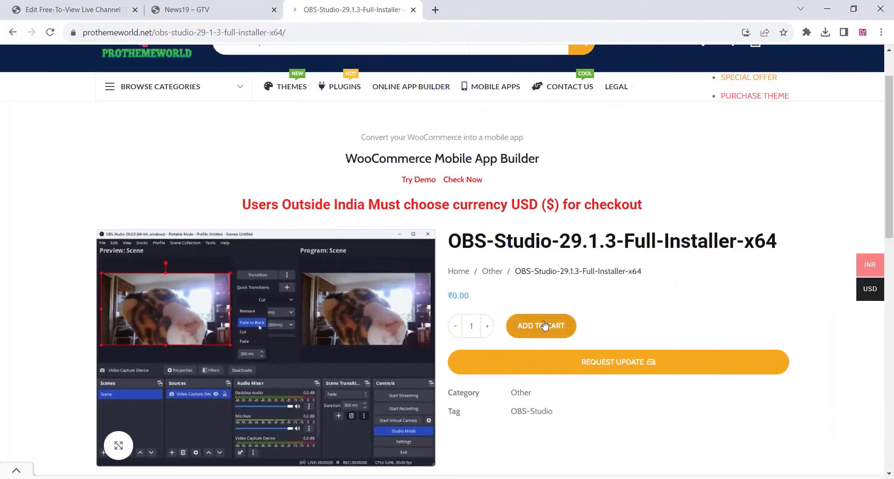
{"action": "left_click", "coordinate": [544, 325]}
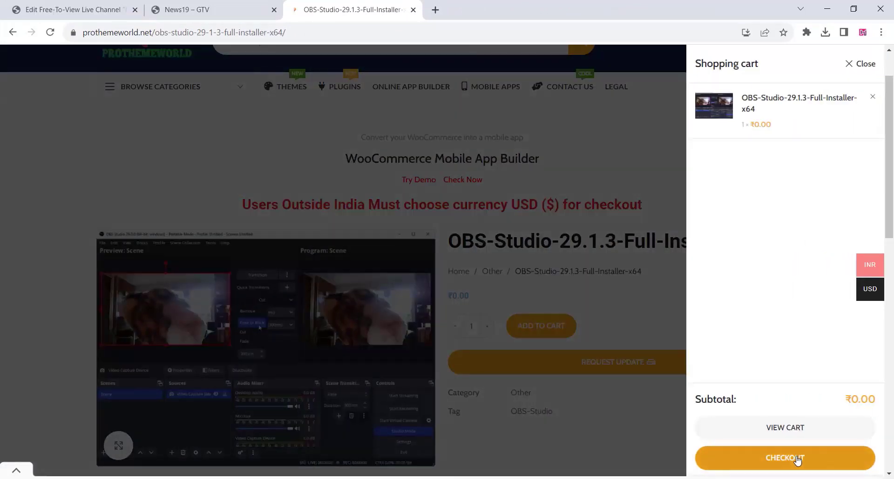
{"action": "left_click", "coordinate": [797, 458]}
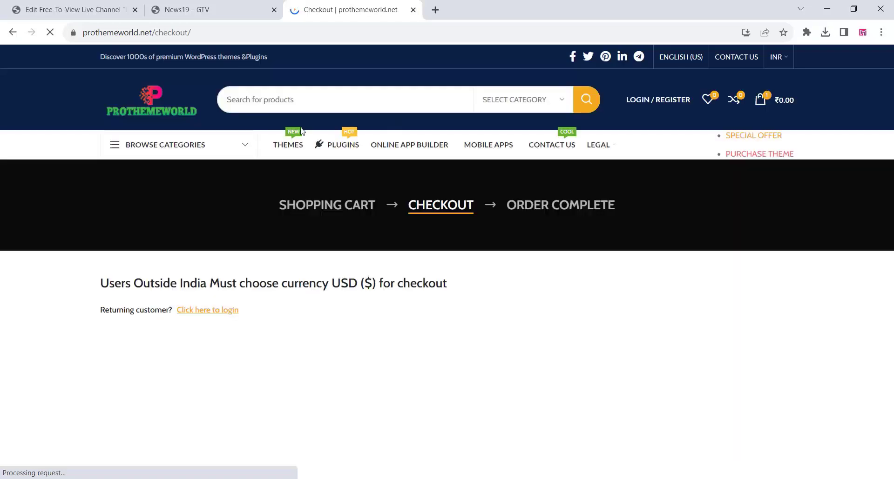
{"action": "scroll", "coordinate": [357, 276], "scroll_direction": "down", "scroll_amount": 7}
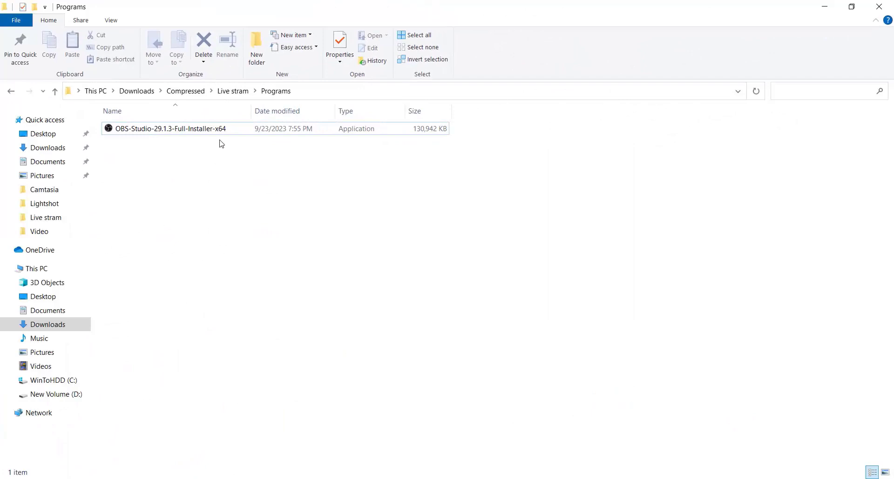
Step: Run the downloaded OBS-Studio-29.1.3-Full-Installer-x64, install it to C:\Program Files\obs-studio and launch OBS Studio
{"action": "left_click", "coordinate": [181, 131]}
{"action": "double_click", "coordinate": [182, 131]}
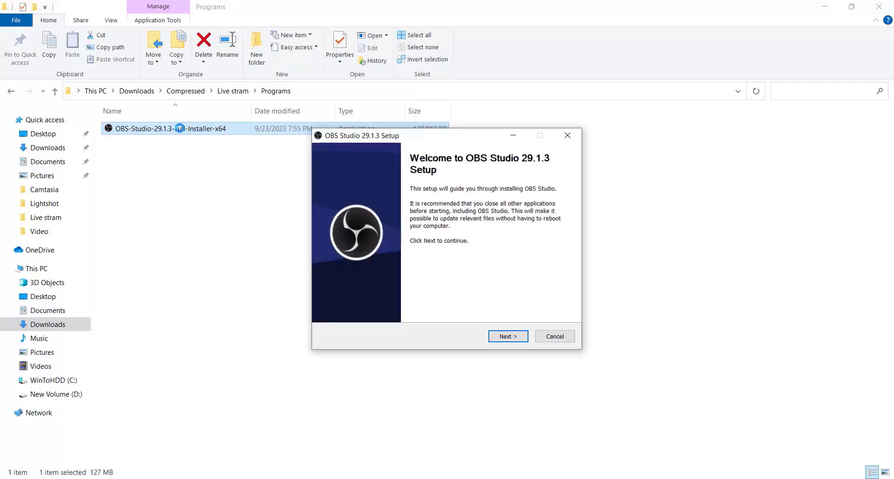
{"action": "left_click", "coordinate": [508, 339]}
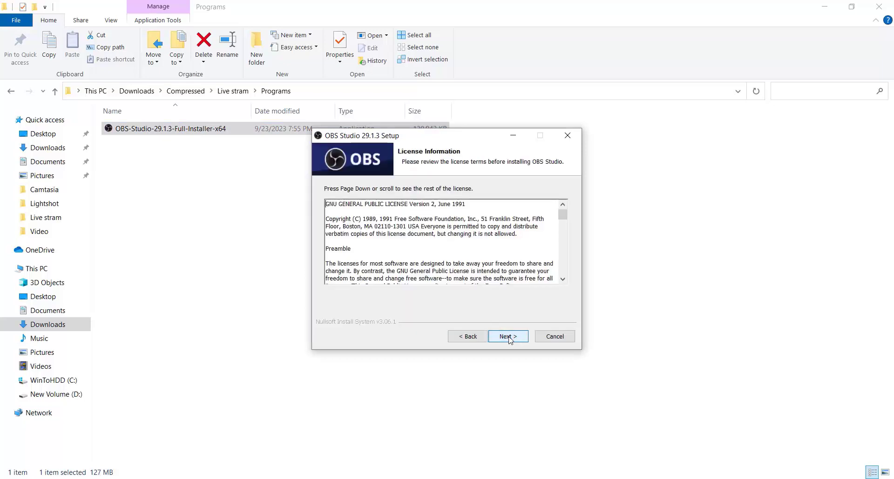
{"action": "left_click", "coordinate": [509, 338]}
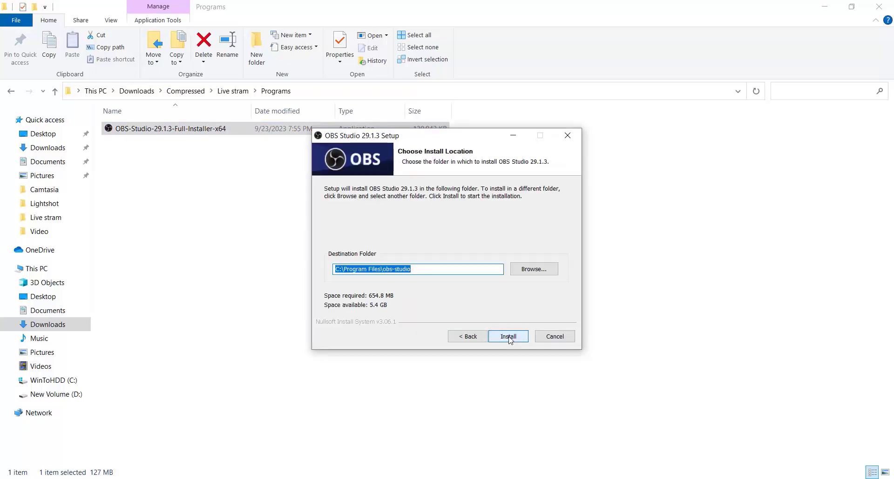
{"action": "left_click", "coordinate": [509, 337]}
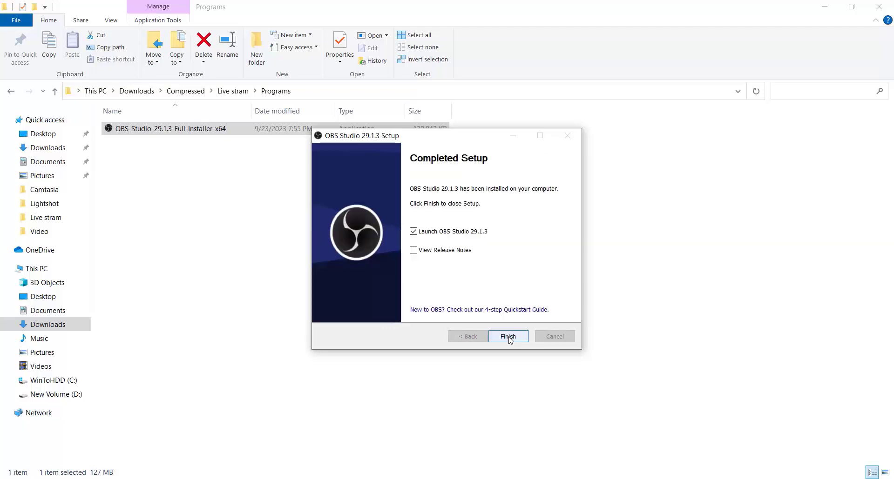
{"action": "left_click", "coordinate": [509, 337]}
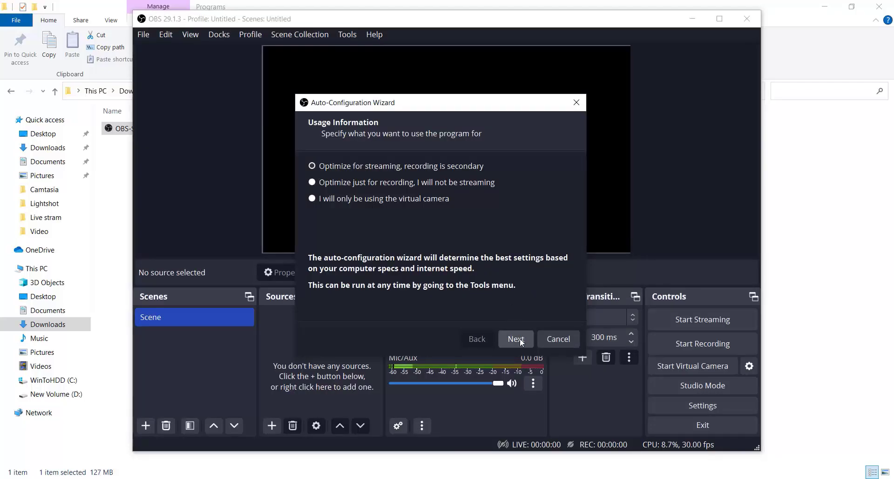
Step: Optimize the auto-configuration for streaming, keep the 1920x1080 canvas with 60 FPS preferred when possible, and set the streaming service to Custom
{"action": "left_click", "coordinate": [519, 338]}
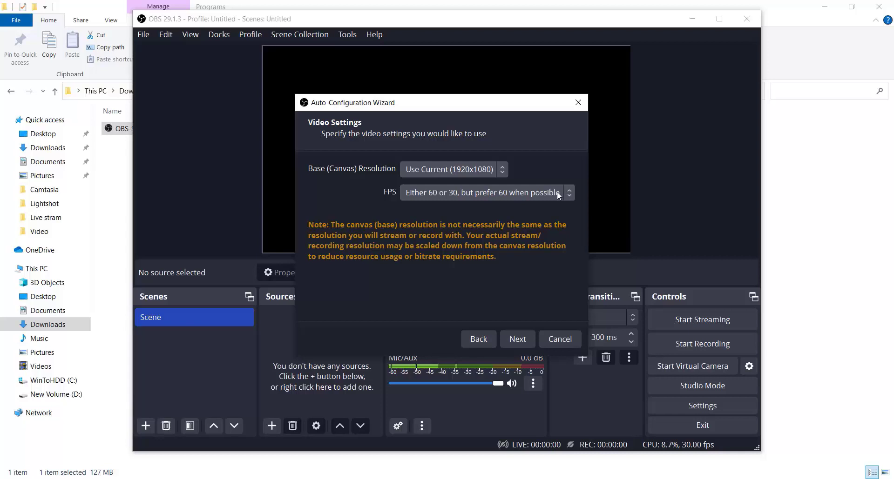
{"action": "left_click", "coordinate": [518, 339]}
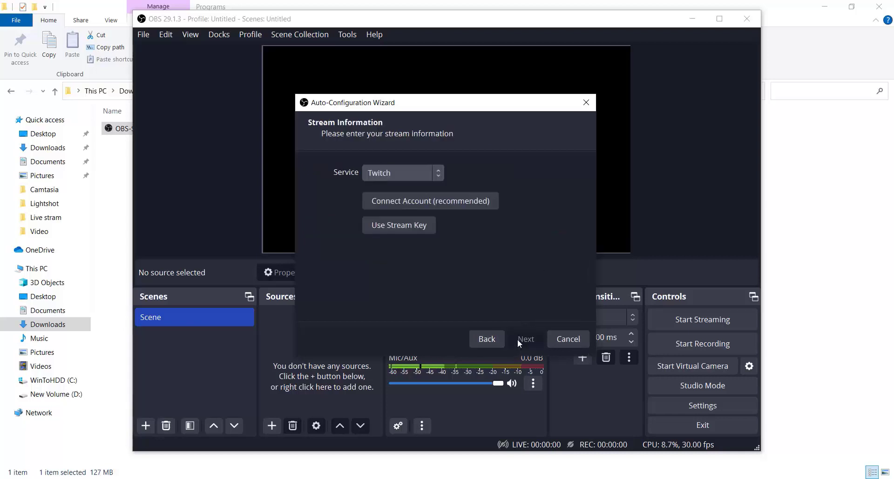
{"action": "left_click", "coordinate": [405, 174]}
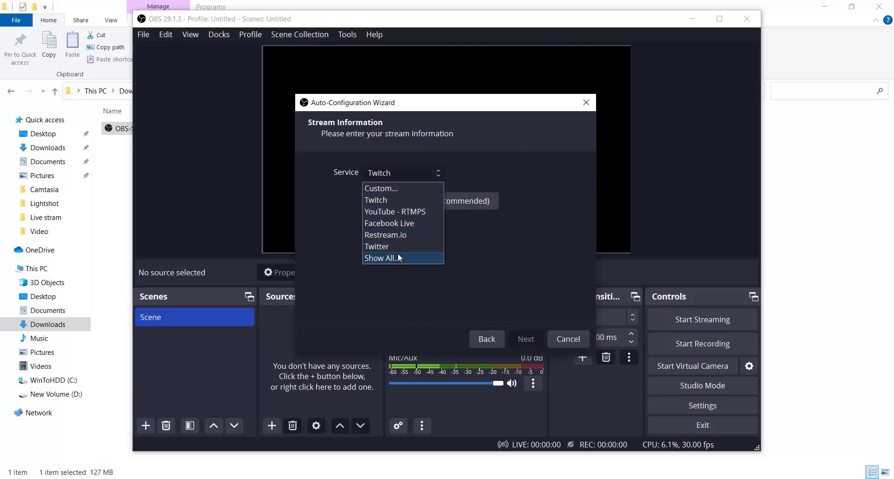
{"action": "left_click", "coordinate": [394, 187]}
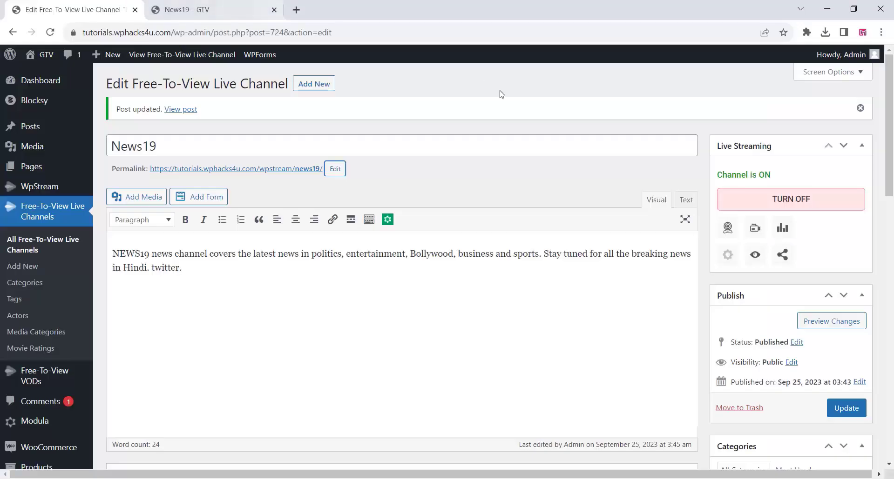
Step: Copy the server URL rtmp://wpstre.am/golive/ from News19's external streaming details in WordPress into the Server field of the OBS wizard
{"action": "left_click", "coordinate": [753, 230]}
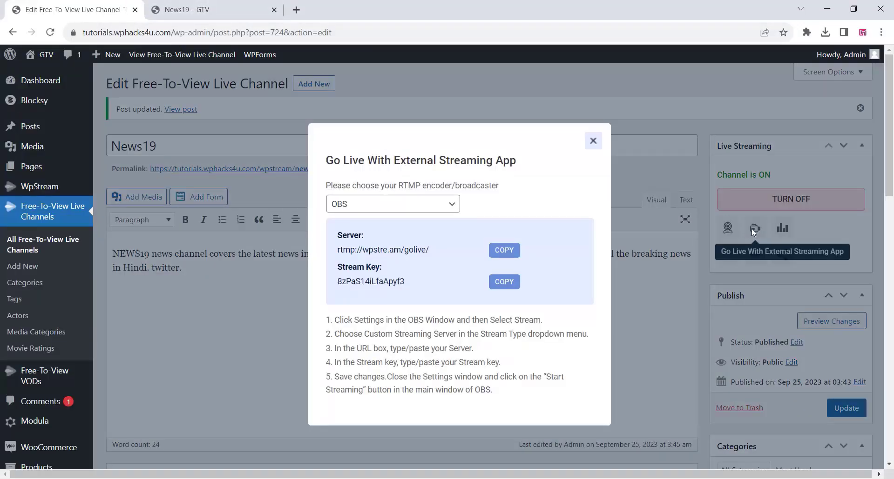
{"action": "left_click", "coordinate": [504, 252]}
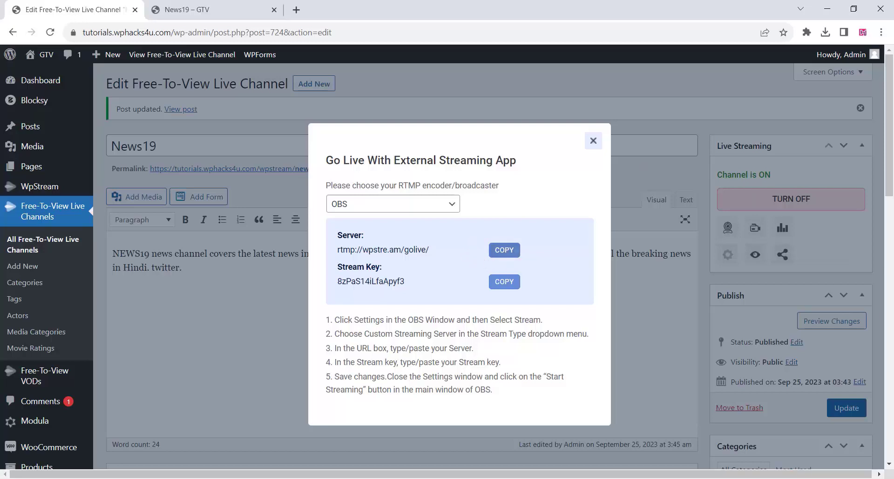
{"action": "key", "text": "alt+Tab"}
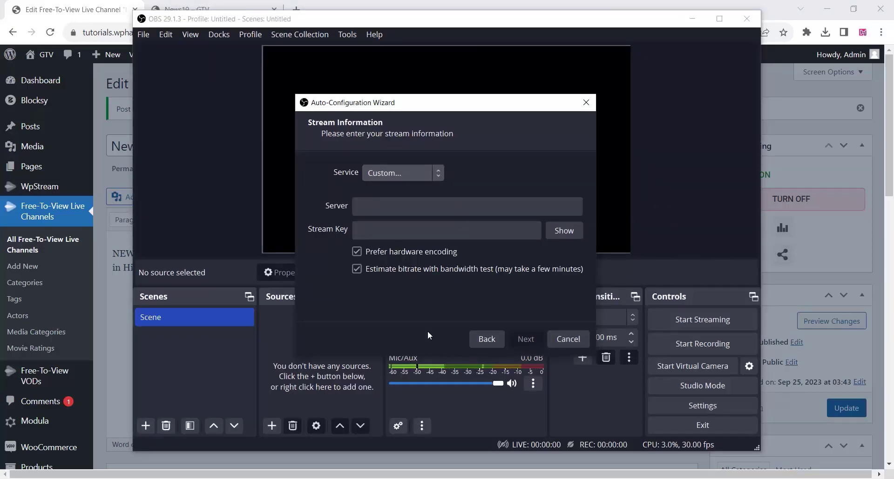
{"action": "left_click", "coordinate": [367, 210]}
{"action": "right_click", "coordinate": [368, 215]}
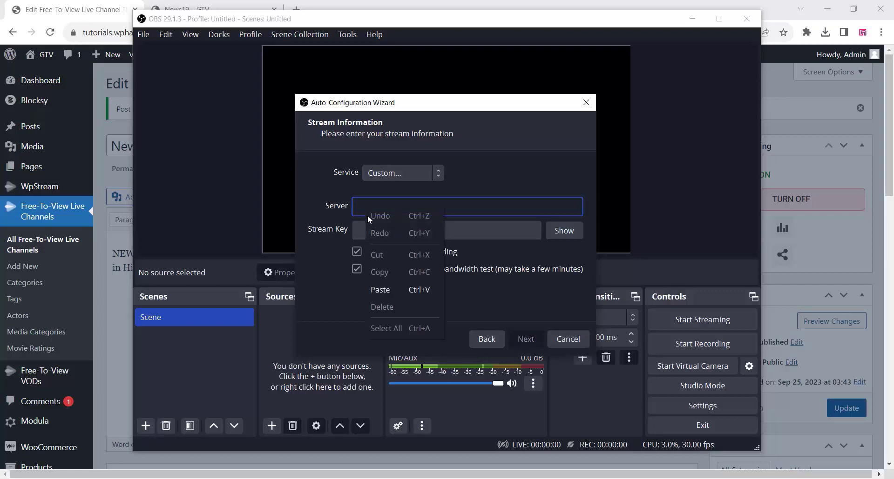
{"action": "left_click", "coordinate": [382, 290]}
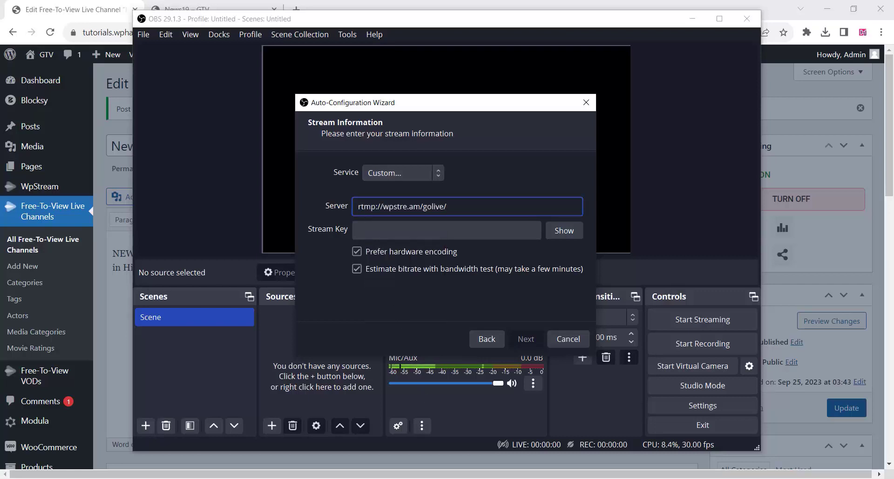
Step: Copy the News19 channel's stream key from WordPress and paste it into the Stream Key field of the OBS wizard
{"action": "left_click", "coordinate": [260, 437]}
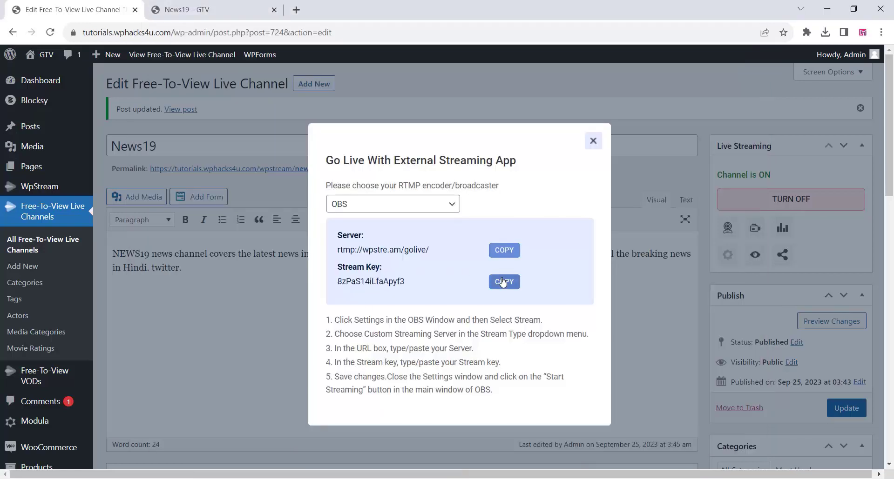
{"action": "key", "text": "alt+Tab"}
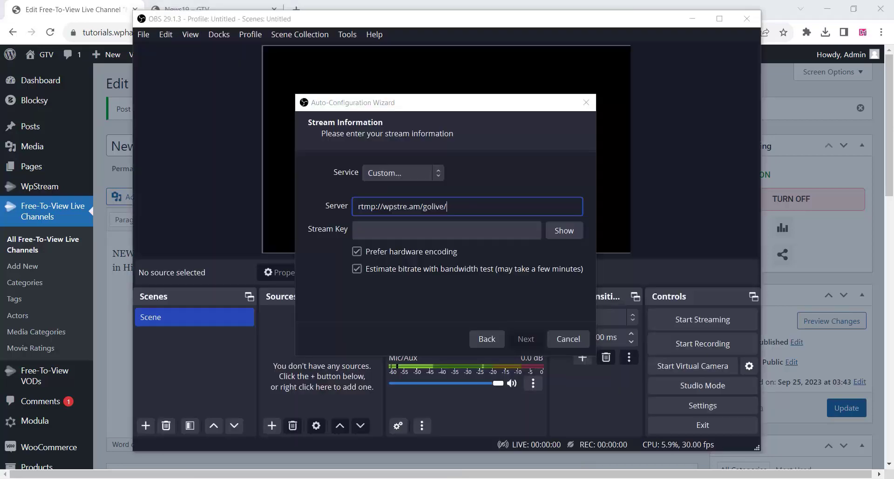
{"action": "left_click", "coordinate": [368, 231]}
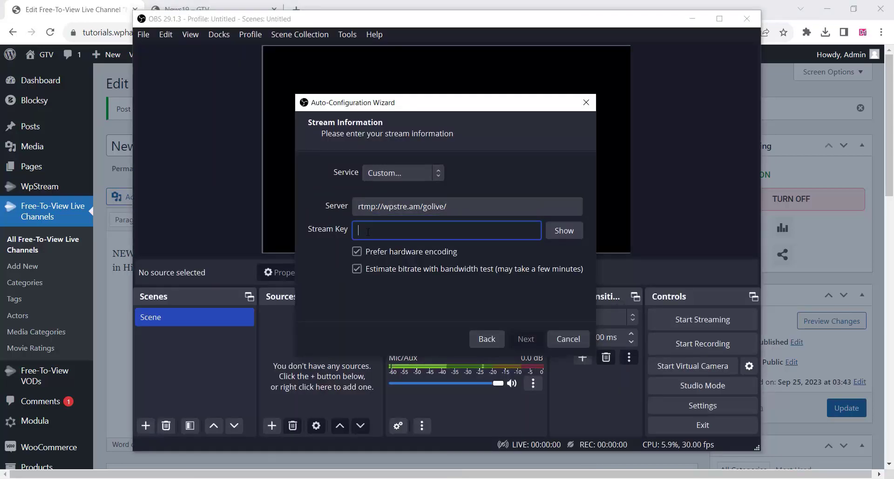
{"action": "right_click", "coordinate": [368, 231]}
{"action": "left_click", "coordinate": [387, 315]}
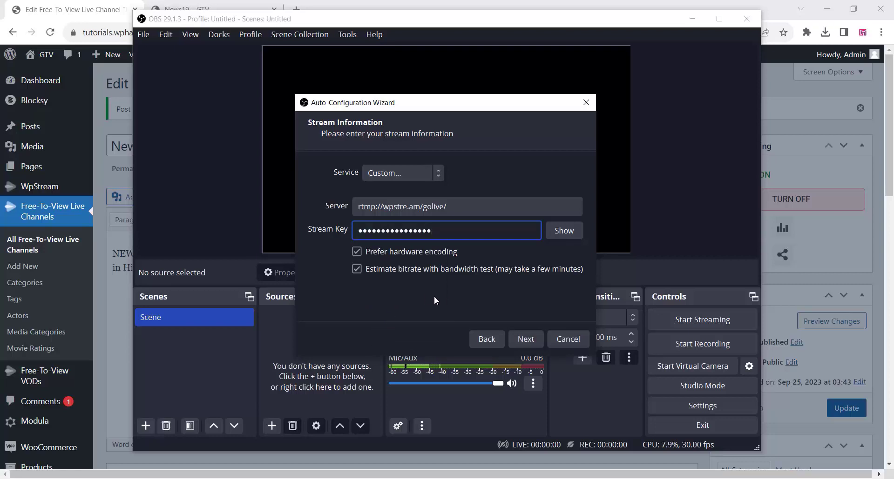
Step: Run the bandwidth test with hardware encoding preferred and apply the recommended streaming settings
{"action": "left_click", "coordinate": [526, 339]}
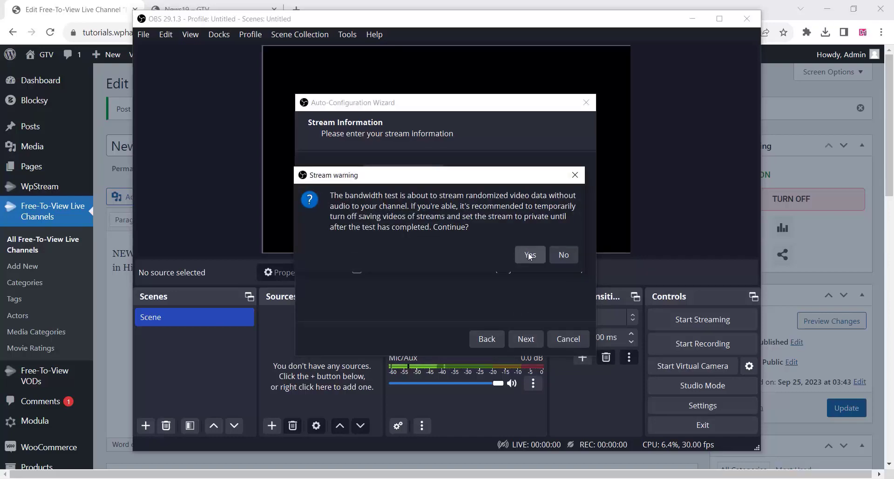
{"action": "left_click", "coordinate": [529, 254]}
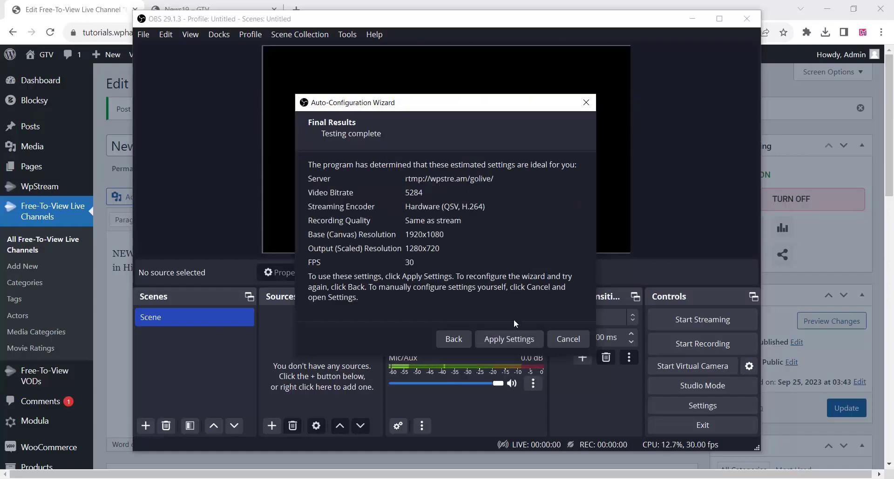
{"action": "left_click", "coordinate": [515, 339]}
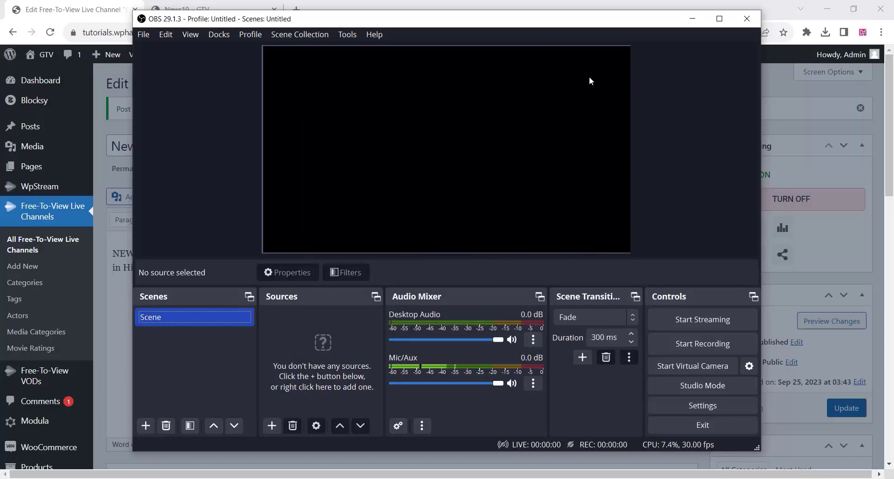
Step: Maximize OBS and add a Media Source that plays the local Argentina v France FIFA World Cup Qatar 2022 Highlights MP4 from the Live stram folder
{"action": "left_click", "coordinate": [719, 19]}
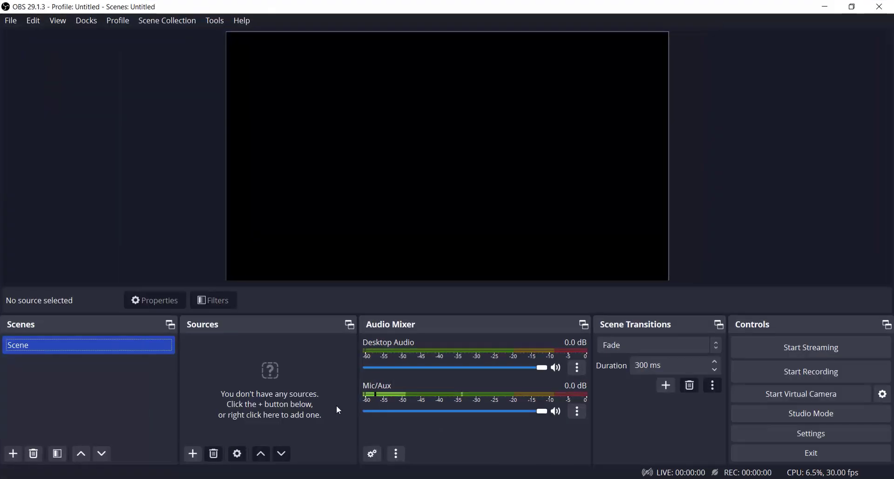
{"action": "left_click", "coordinate": [193, 454]}
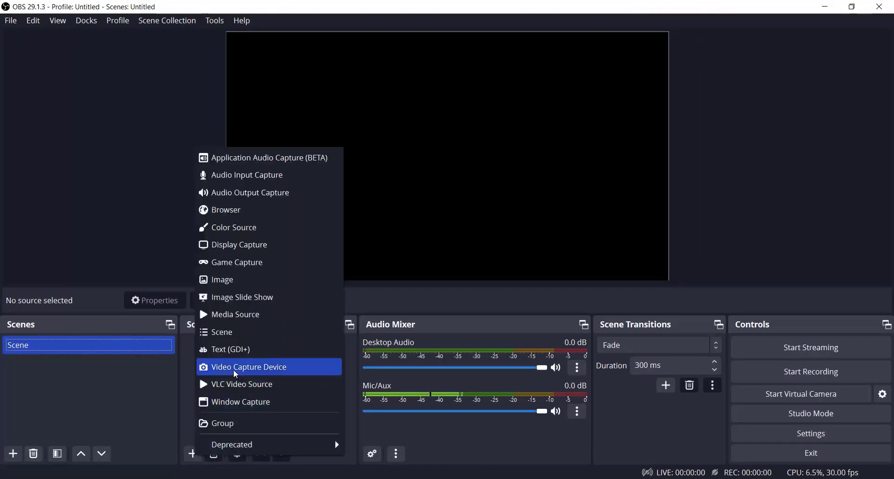
{"action": "left_click", "coordinate": [226, 316]}
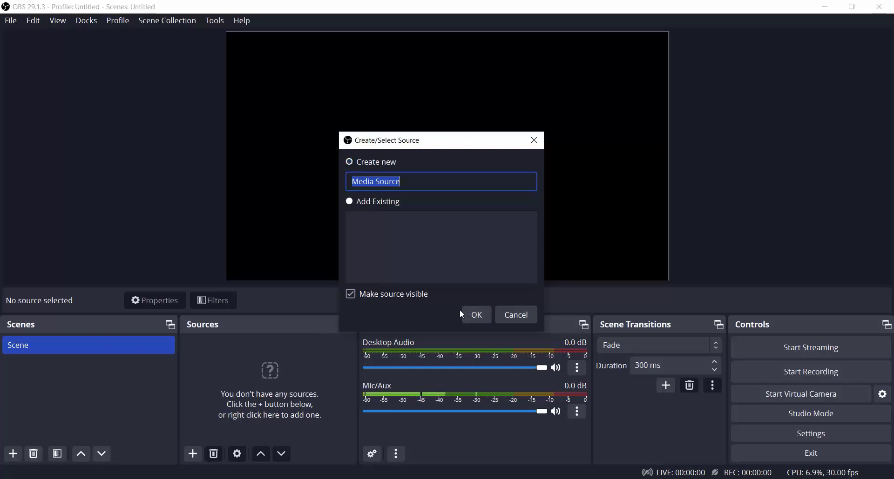
{"action": "left_click", "coordinate": [472, 318]}
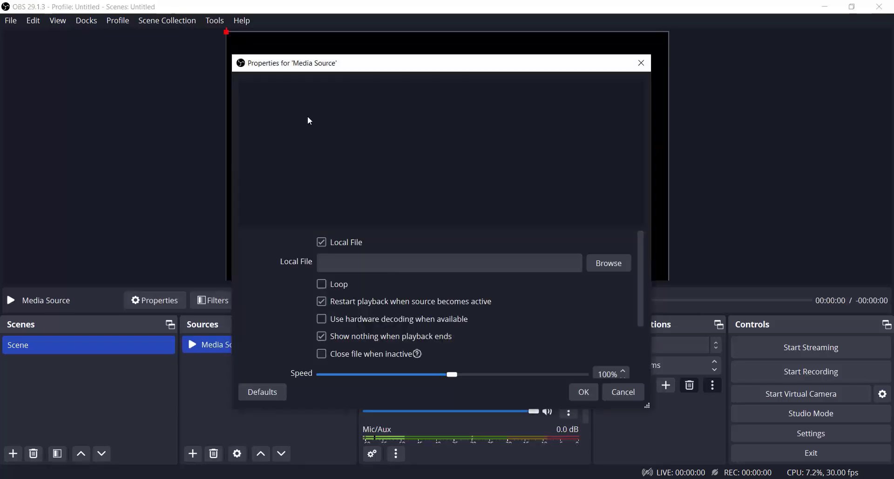
{"action": "left_click", "coordinate": [608, 263]}
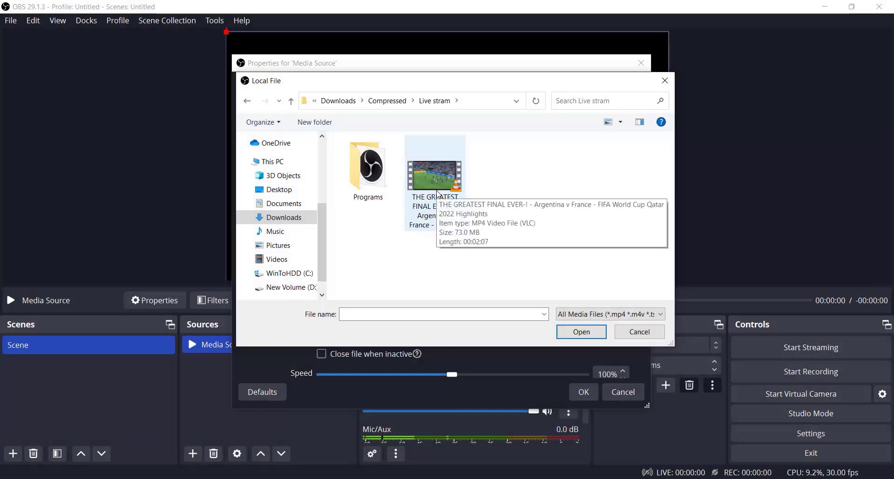
{"action": "left_click", "coordinate": [438, 194]}
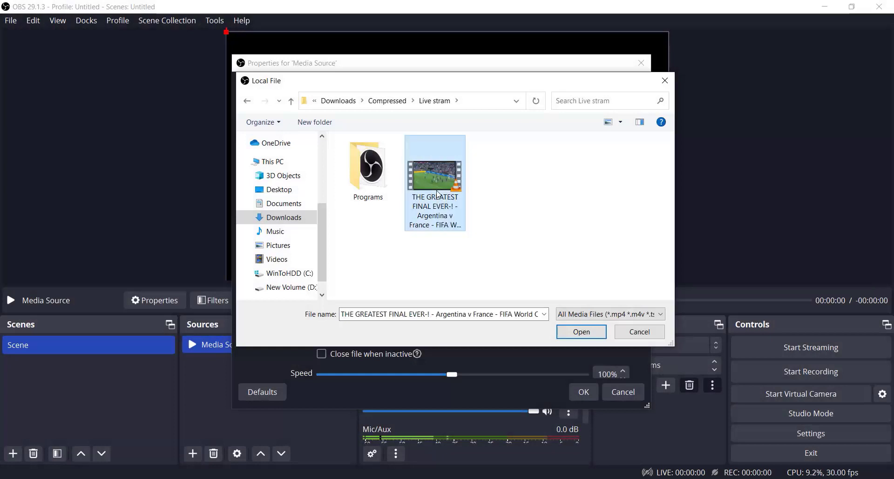
{"action": "left_click", "coordinate": [583, 334]}
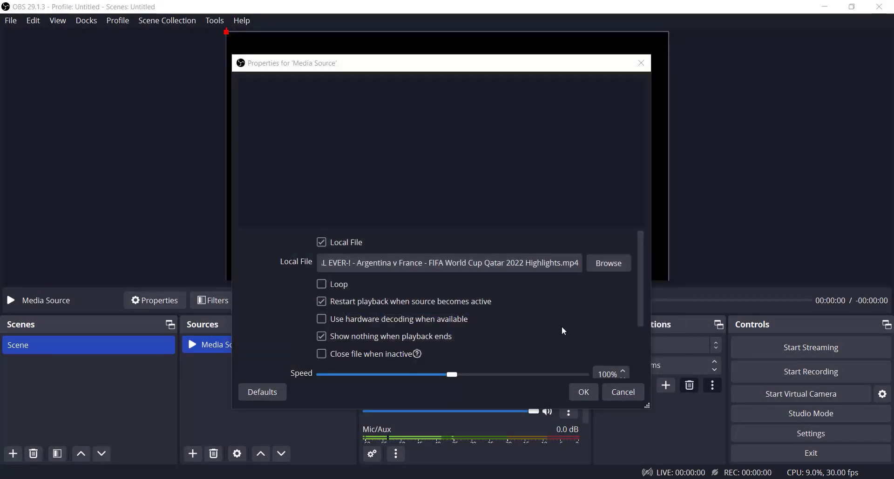
{"action": "left_click", "coordinate": [585, 391]}
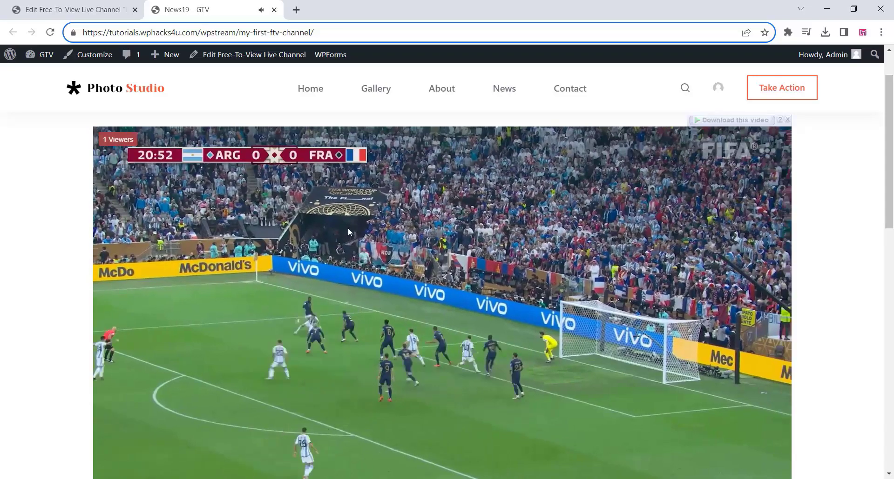
Step: Check the live playback on the News19 page, and review the video bitrate in the OBS output settings
{"action": "scroll", "coordinate": [347, 228], "scroll_direction": "down", "scroll_amount": 1}
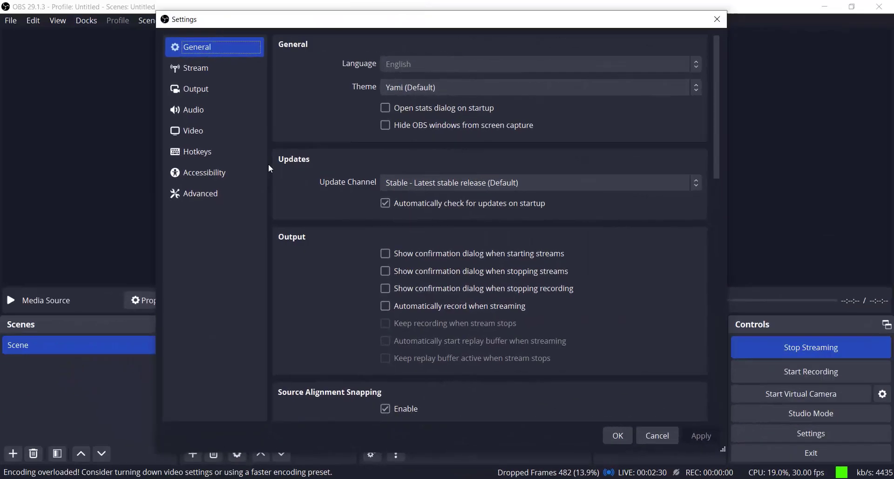
{"action": "left_click", "coordinate": [216, 71]}
{"action": "left_click", "coordinate": [206, 97]}
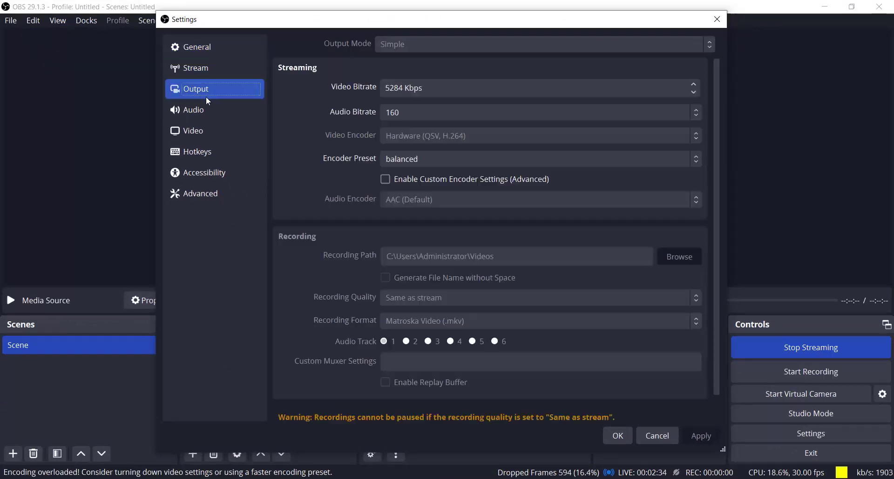
{"action": "left_click", "coordinate": [478, 93]}
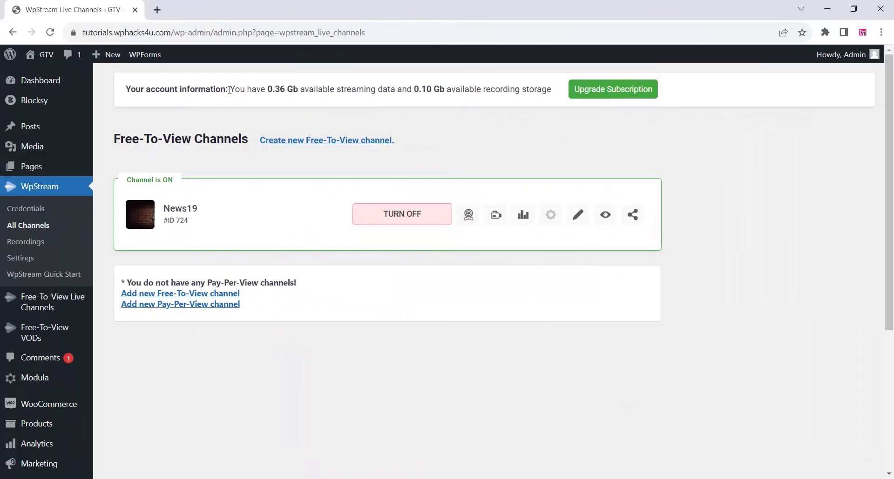
Step: Examine the available streaming data and recording storage in WpStream, and review the subscription plans and free trial terms on the pricing page
{"action": "left_click_drag", "start_coordinate": [234, 89], "coordinate": [555, 96]}
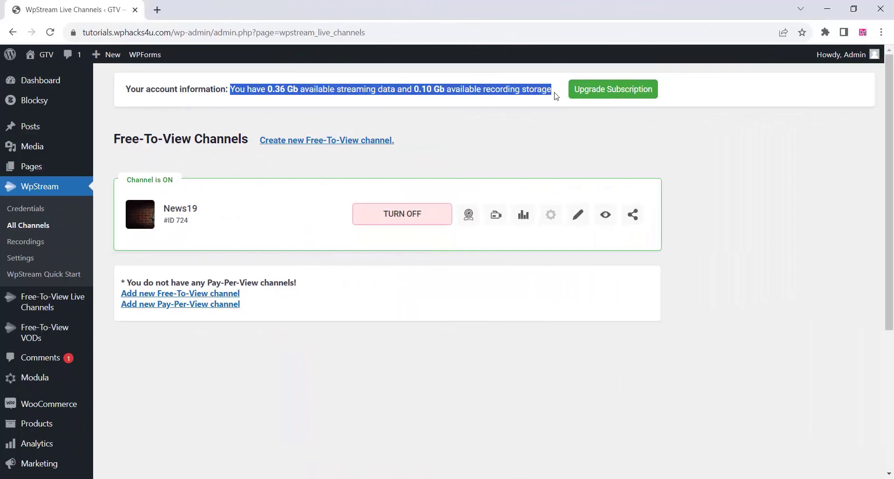
{"action": "left_click", "coordinate": [262, 89]}
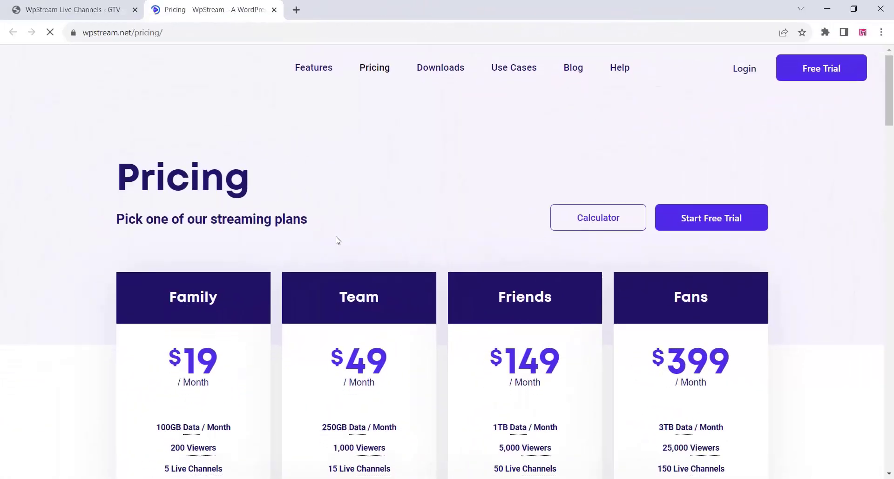
{"action": "scroll", "coordinate": [338, 240], "scroll_direction": "down", "scroll_amount": 7}
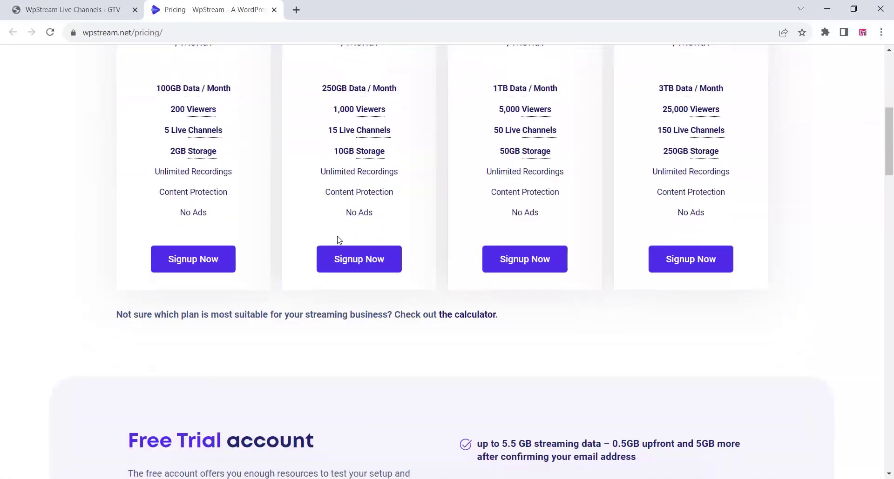
{"action": "scroll", "coordinate": [338, 240], "scroll_direction": "down", "scroll_amount": 4}
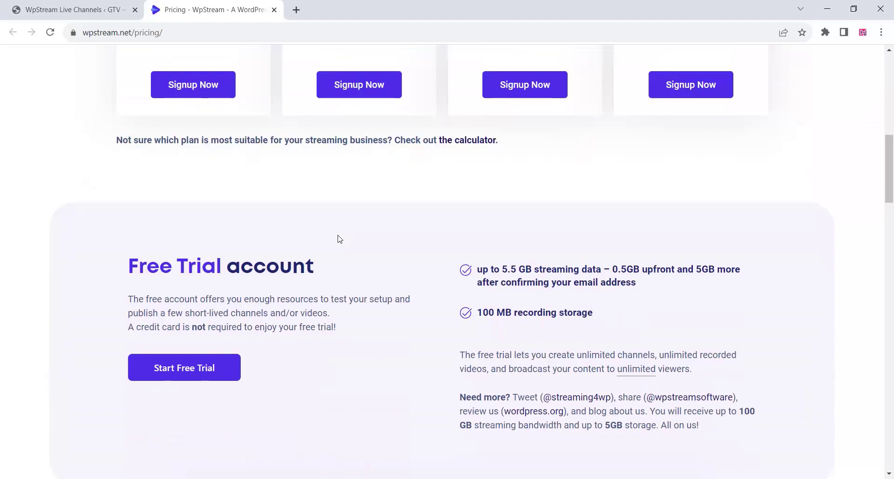
{"action": "scroll", "coordinate": [340, 239], "scroll_direction": "down", "scroll_amount": 1}
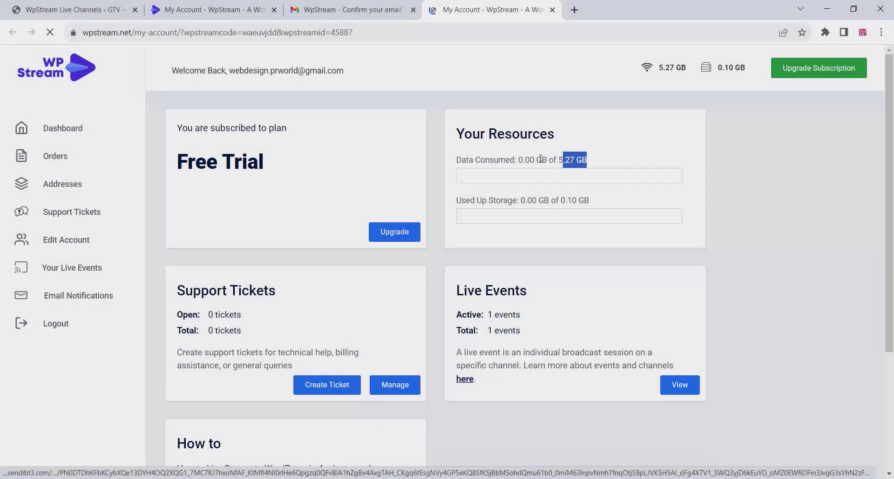
Step: Examine the data and storage allowance, live events and how-to links on the WpStream account dashboard
{"action": "left_click_drag", "start_coordinate": [541, 159], "coordinate": [458, 158]}
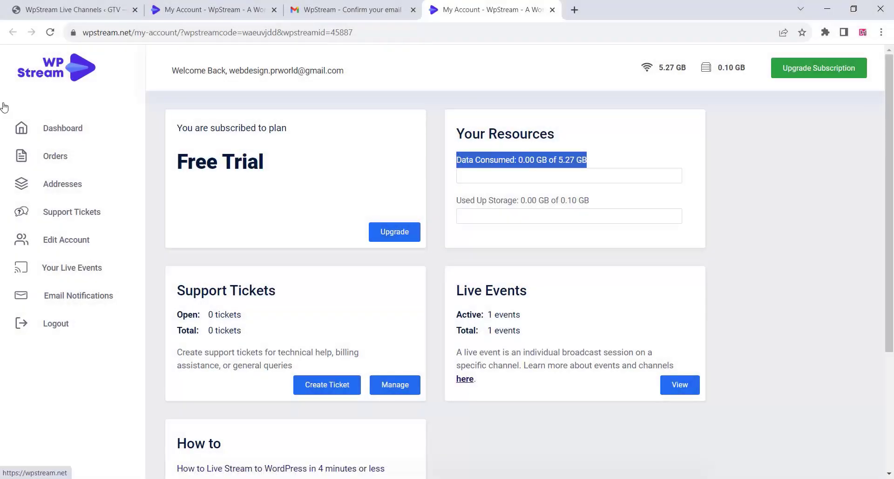
{"action": "scroll", "coordinate": [269, 241], "scroll_direction": "down", "scroll_amount": 1}
{"action": "scroll", "coordinate": [269, 241], "scroll_direction": "down", "scroll_amount": 2}
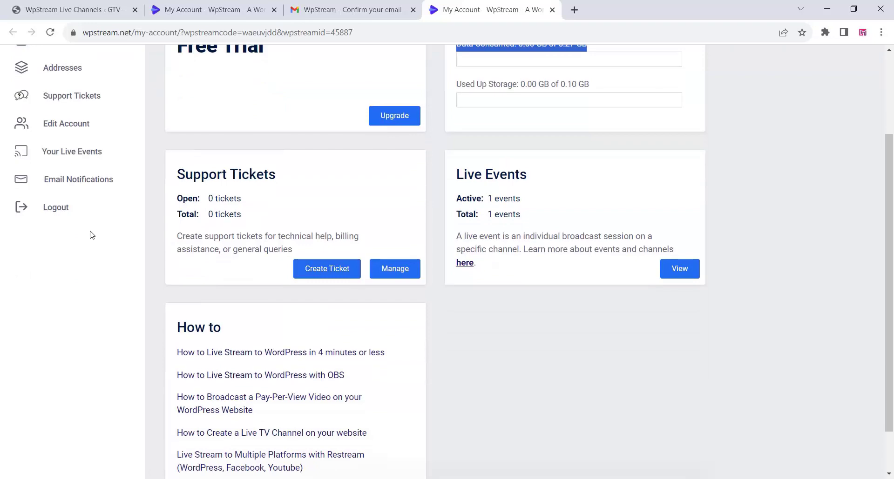
{"action": "scroll", "coordinate": [99, 237], "scroll_direction": "up", "scroll_amount": 1}
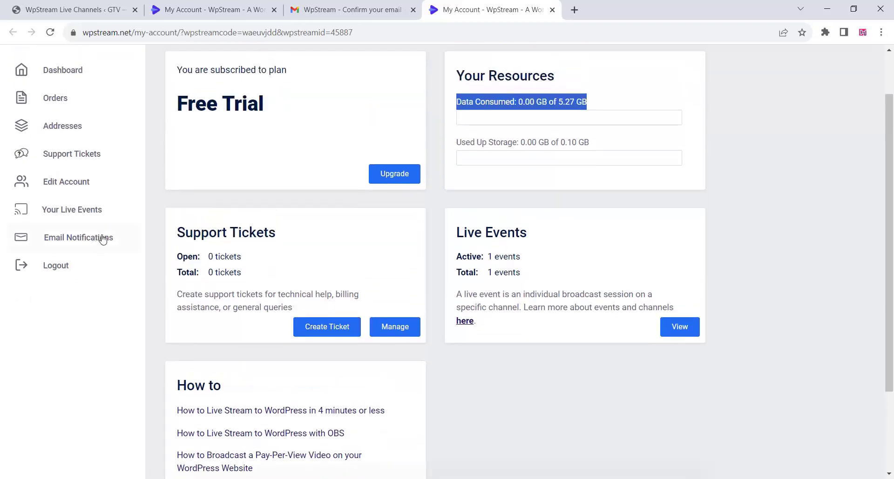
Step: Open the Automatic plugin's settings in the WordPress admin and review the source sections down to the Youtube API key setting
{"action": "left_click", "coordinate": [321, 330]}
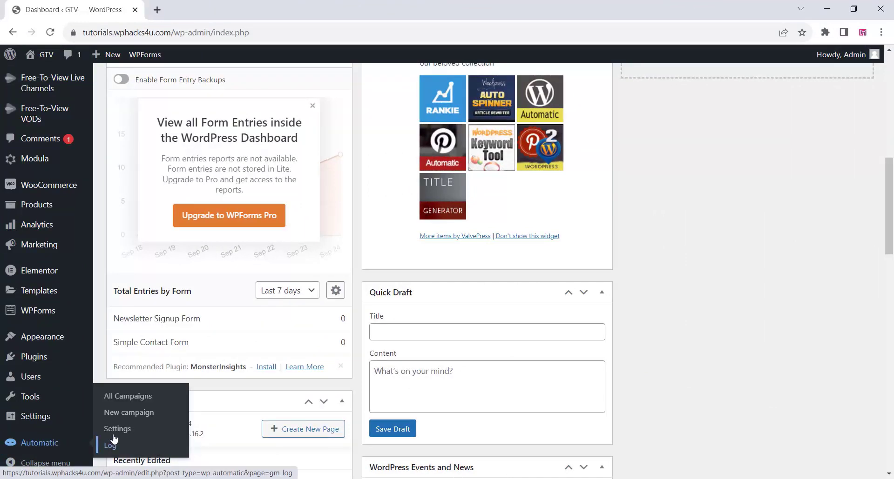
{"action": "left_click", "coordinate": [113, 429]}
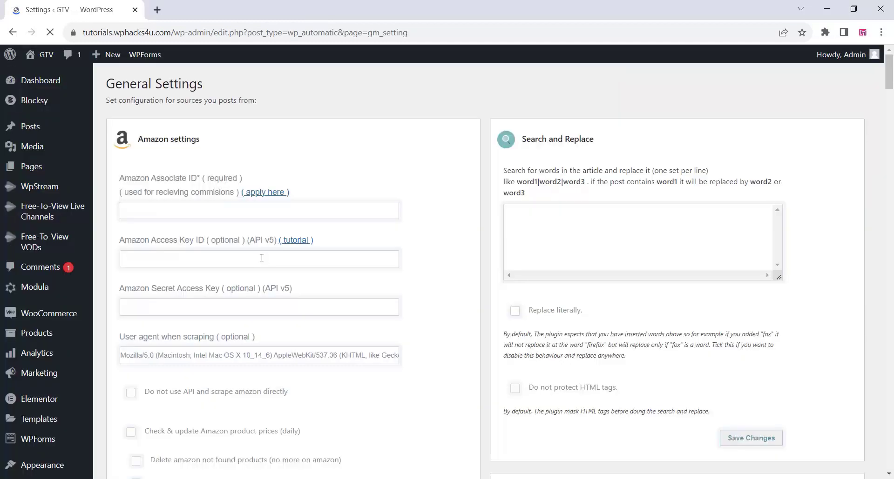
{"action": "scroll", "coordinate": [261, 268], "scroll_direction": "down", "scroll_amount": 2}
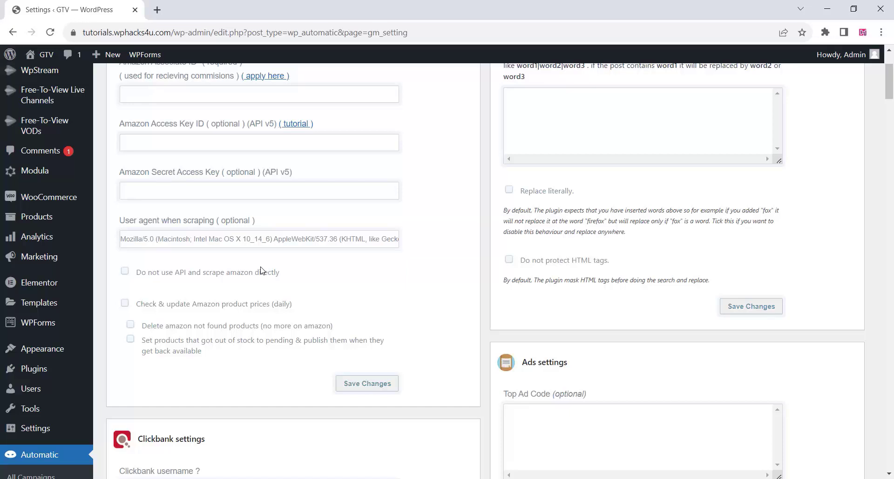
{"action": "scroll", "coordinate": [261, 268], "scroll_direction": "up", "scroll_amount": 2}
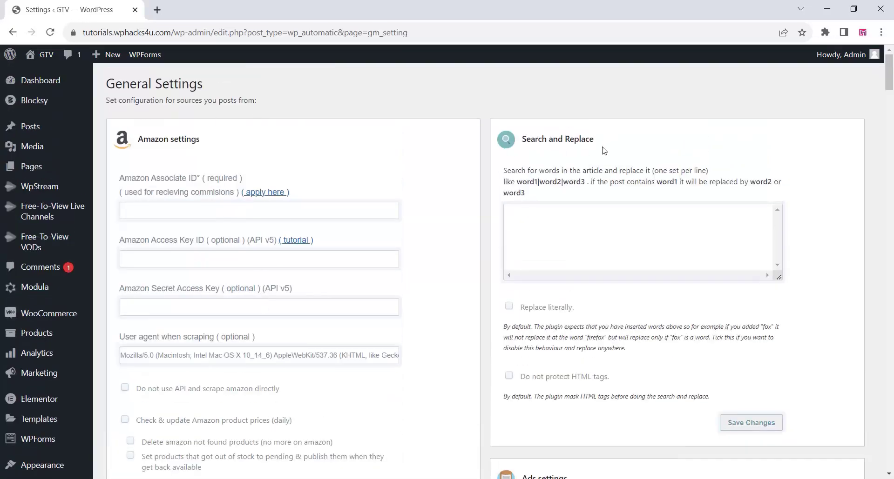
{"action": "scroll", "coordinate": [376, 279], "scroll_direction": "down", "scroll_amount": 7}
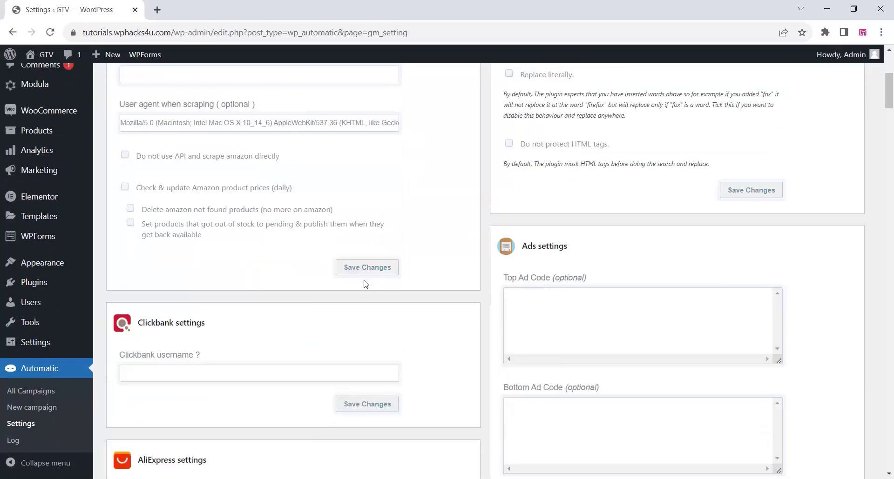
{"action": "scroll", "coordinate": [352, 280], "scroll_direction": "down", "scroll_amount": 6}
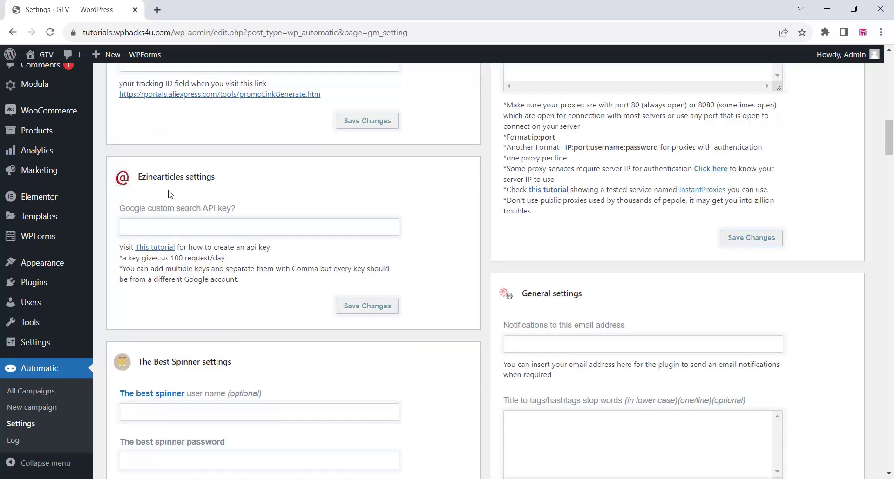
{"action": "scroll", "coordinate": [170, 195], "scroll_direction": "down", "scroll_amount": 1}
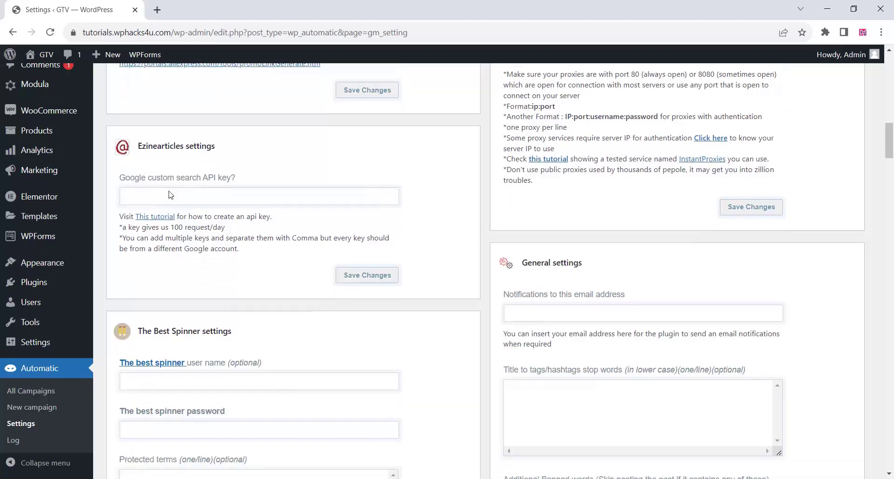
{"action": "scroll", "coordinate": [170, 195], "scroll_direction": "down", "scroll_amount": 2}
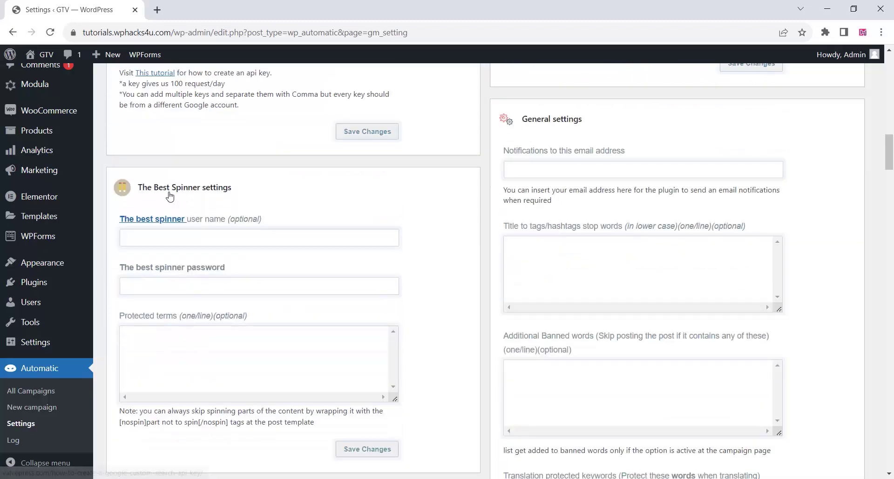
{"action": "scroll", "coordinate": [172, 195], "scroll_direction": "down", "scroll_amount": 3}
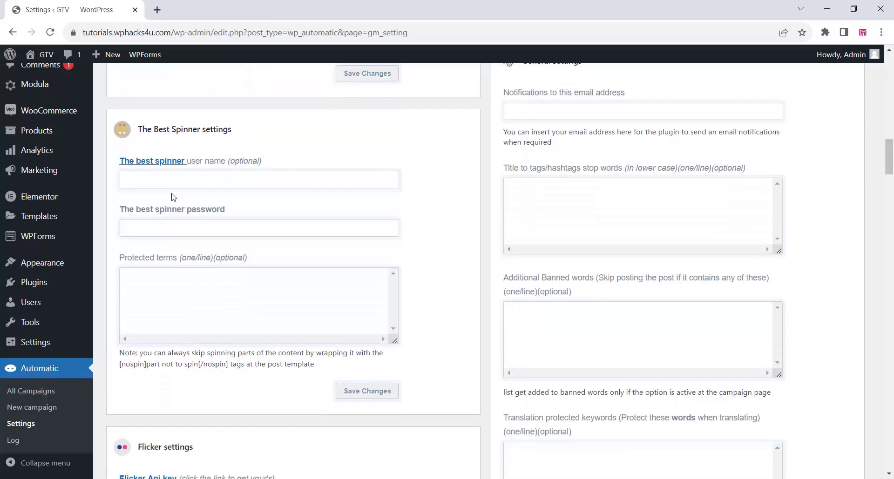
{"action": "scroll", "coordinate": [174, 198], "scroll_direction": "down", "scroll_amount": 7}
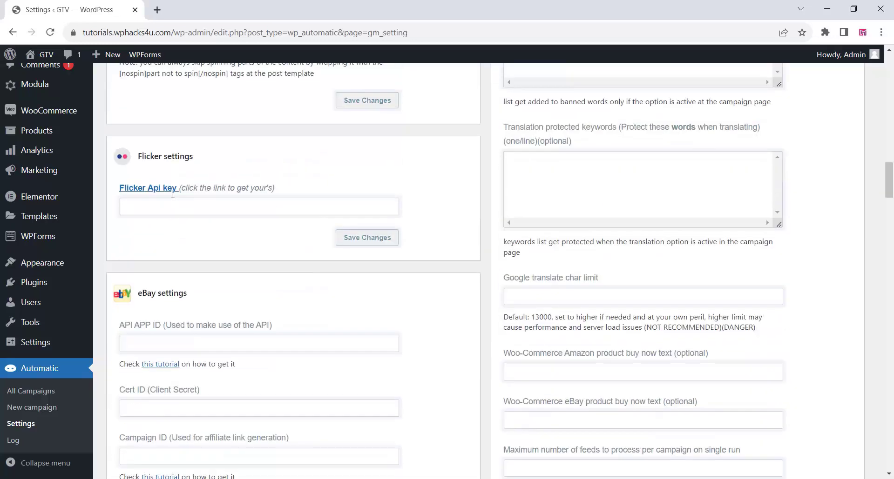
{"action": "scroll", "coordinate": [172, 199], "scroll_direction": "down", "scroll_amount": 6}
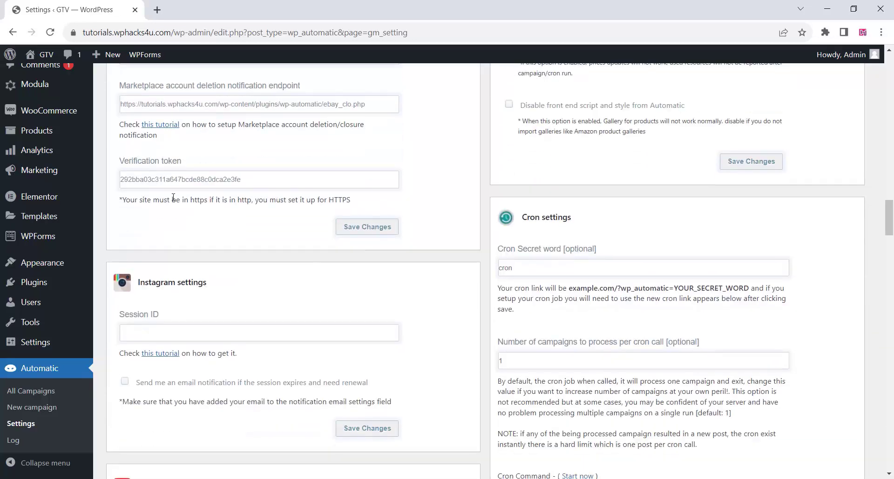
{"action": "scroll", "coordinate": [174, 198], "scroll_direction": "down", "scroll_amount": 1}
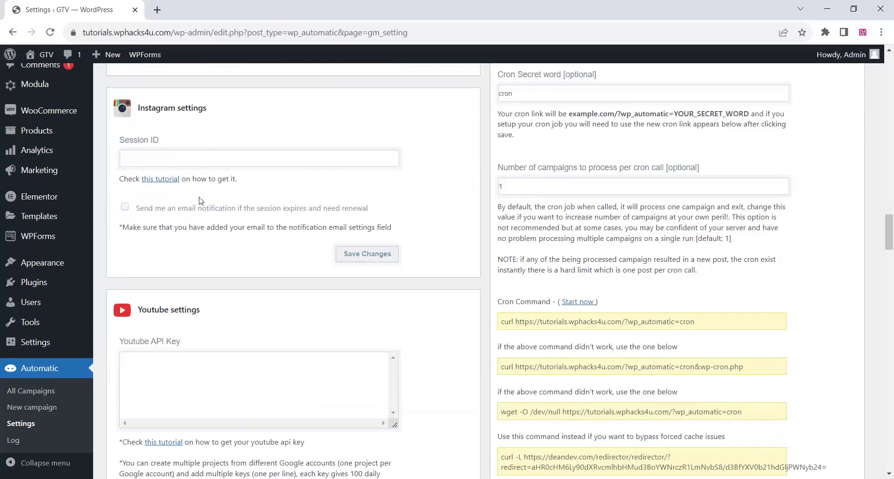
{"action": "scroll", "coordinate": [166, 253], "scroll_direction": "down", "scroll_amount": 1}
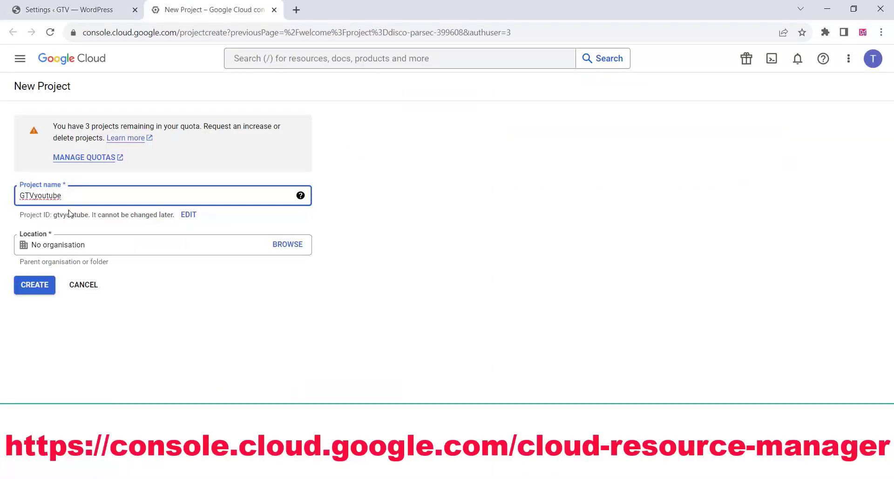
Step: In the Google Cloud console, create a project named GTVyoutube with no organisation and select it as the active project
{"action": "left_click", "coordinate": [112, 249]}
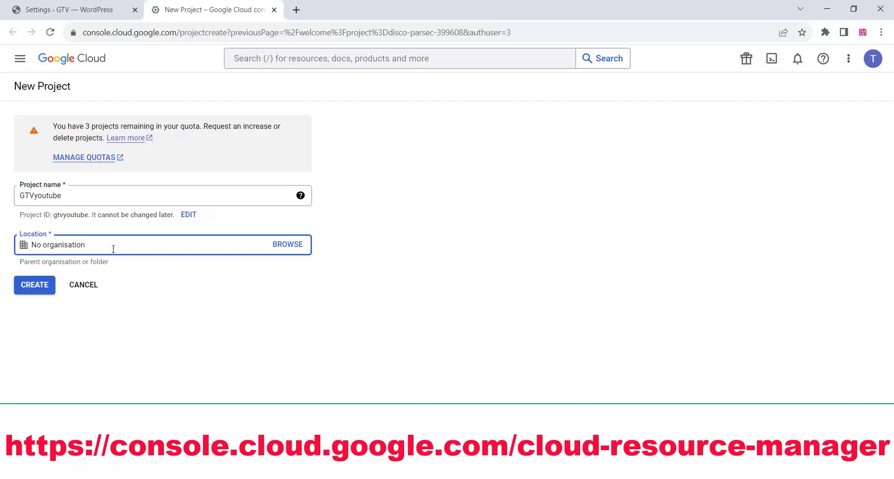
{"action": "left_click", "coordinate": [38, 287]}
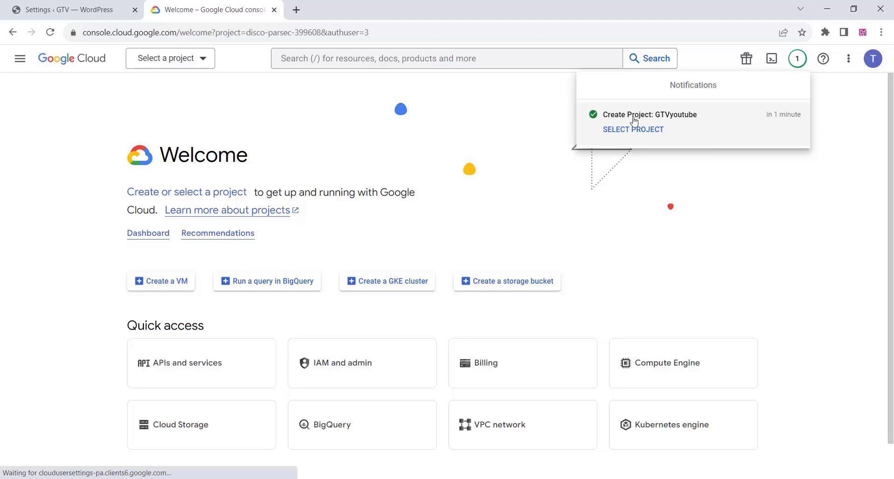
{"action": "left_click", "coordinate": [625, 131]}
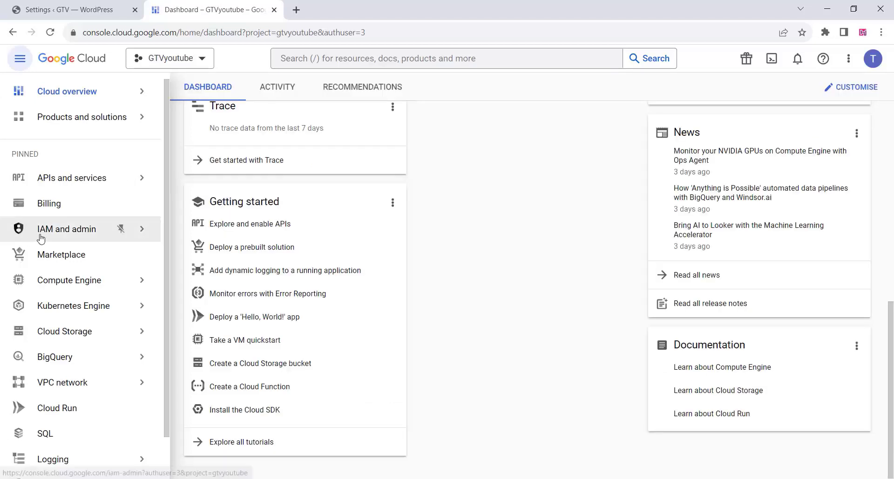
Step: Open the project's enabled APIs and services, search for "youtube" and enable YouTube Data API v3
{"action": "mouse_move", "coordinate": [82, 182]}
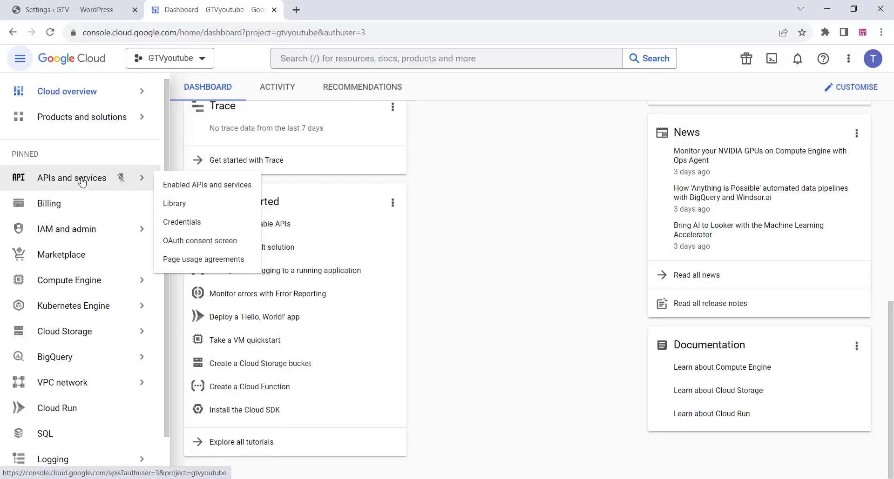
{"action": "left_click", "coordinate": [208, 189]}
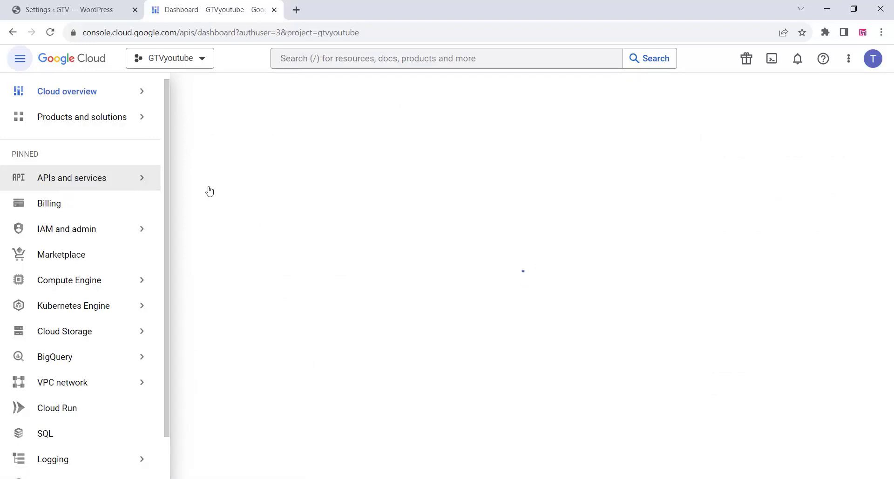
{"action": "left_click", "coordinate": [325, 61]}
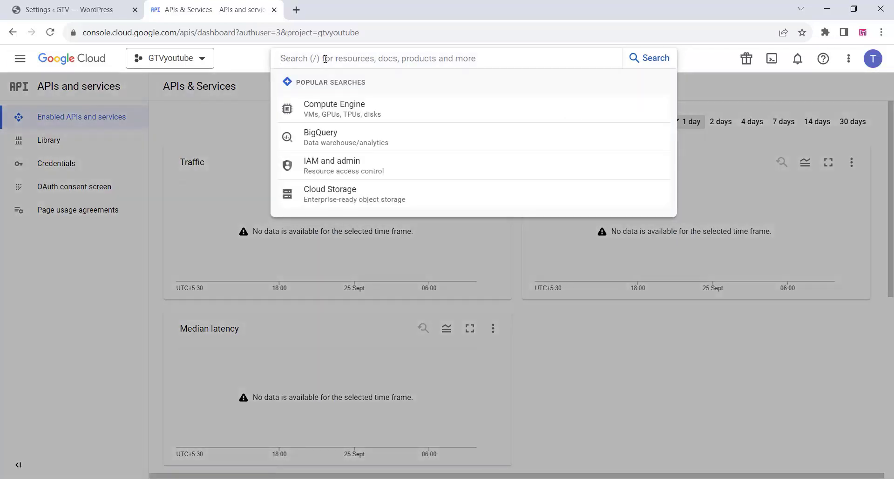
{"action": "type", "text": "you"}
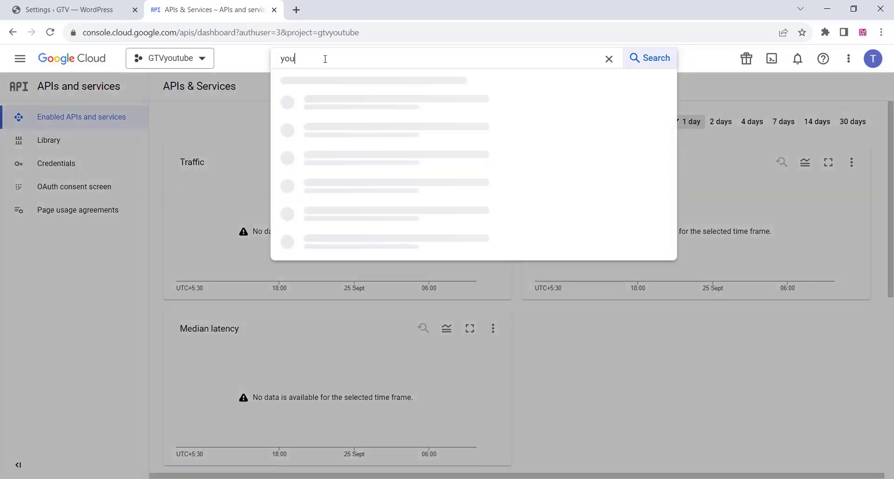
{"action": "type", "text": "tube"}
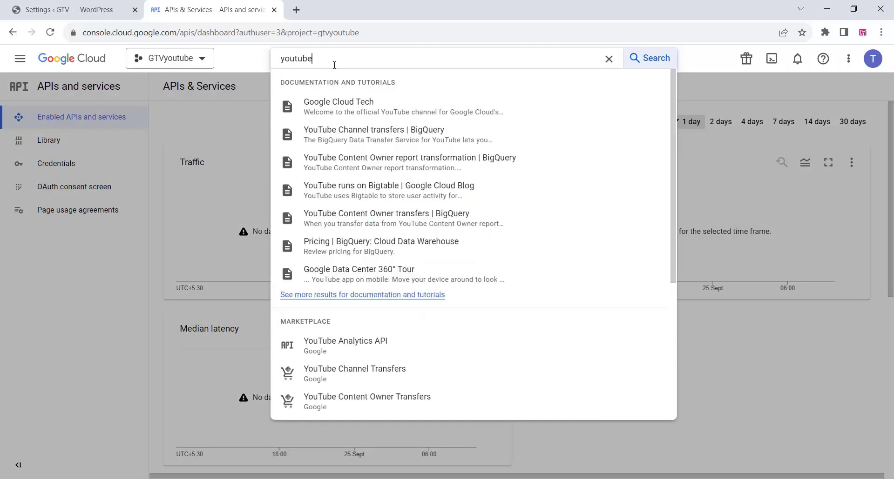
{"action": "scroll", "coordinate": [413, 364], "scroll_direction": "down", "scroll_amount": 5}
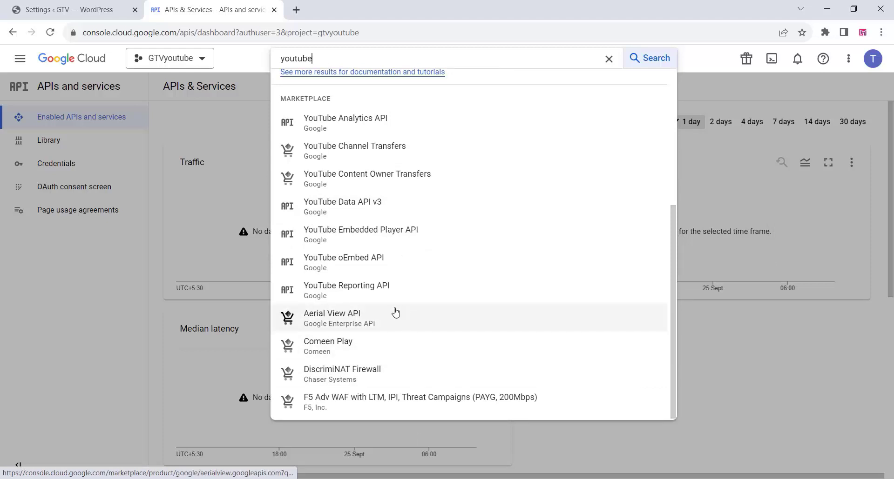
{"action": "left_click", "coordinate": [332, 210]}
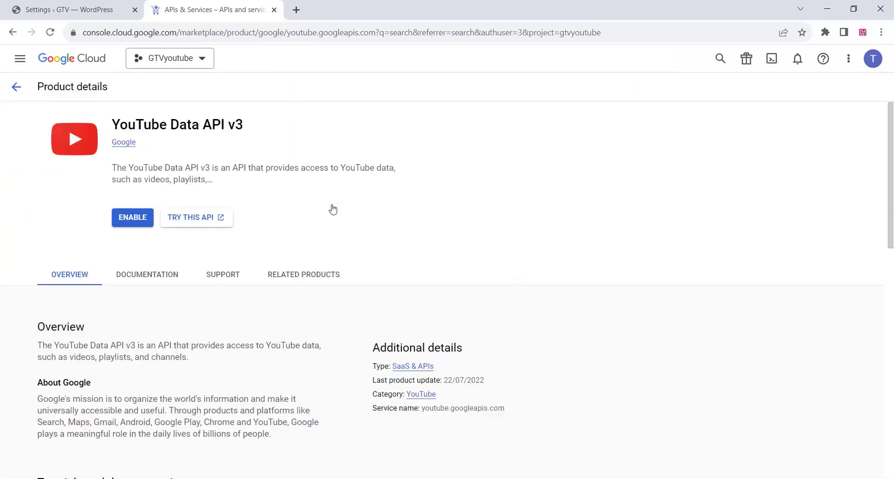
{"action": "left_click", "coordinate": [133, 221]}
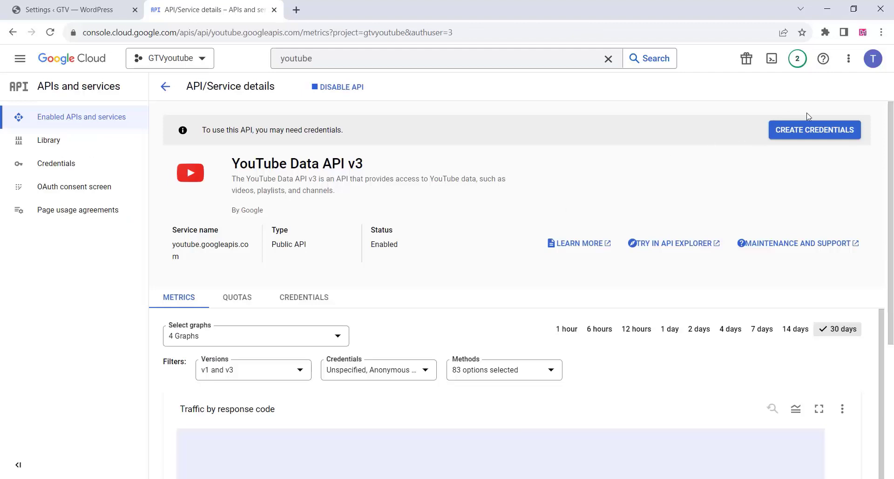
Step: Create credentials for YouTube Data API v3 with public data access and copy the generated API key
{"action": "left_click", "coordinate": [797, 134]}
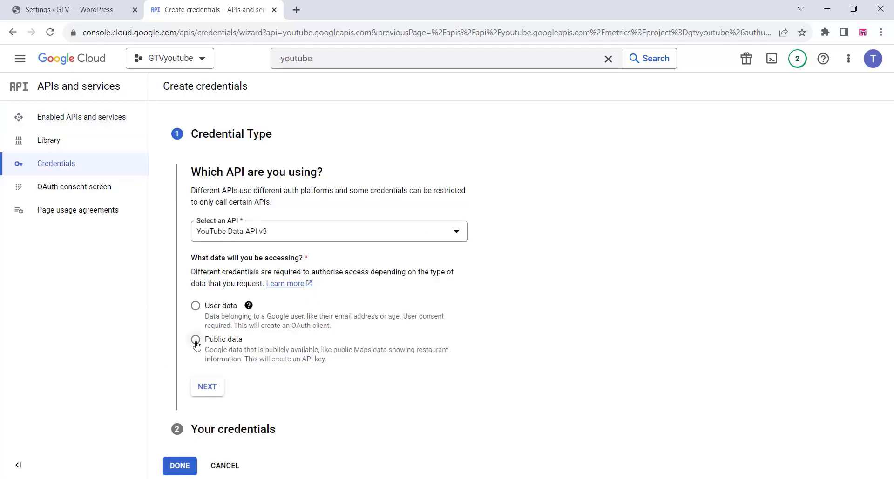
{"action": "left_click", "coordinate": [196, 345]}
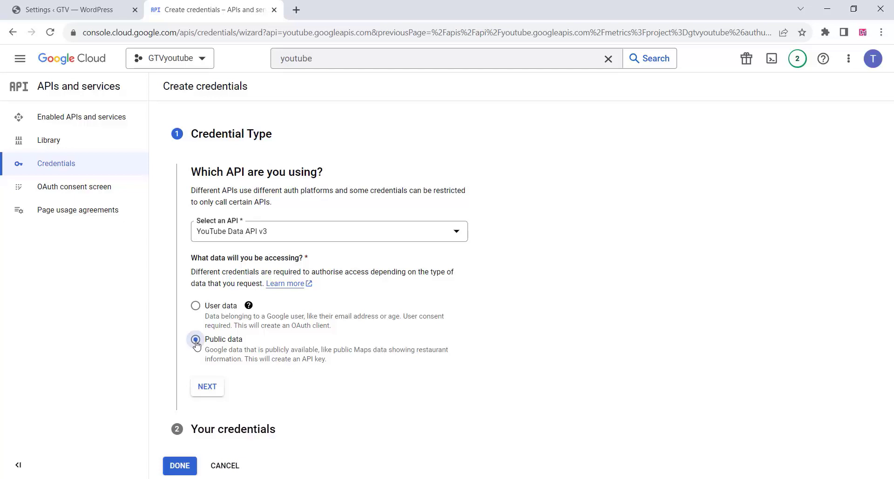
{"action": "left_click", "coordinate": [203, 391]}
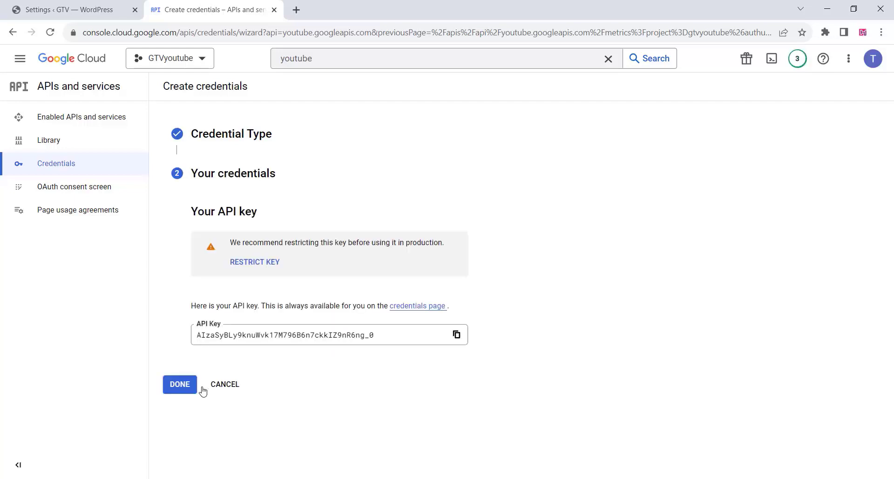
{"action": "left_click", "coordinate": [456, 335]}
Step: Return to the Automatic plugin settings in WordPress, paste the Youtube API key and save the Youtube settings
{"action": "left_click", "coordinate": [68, 4]}
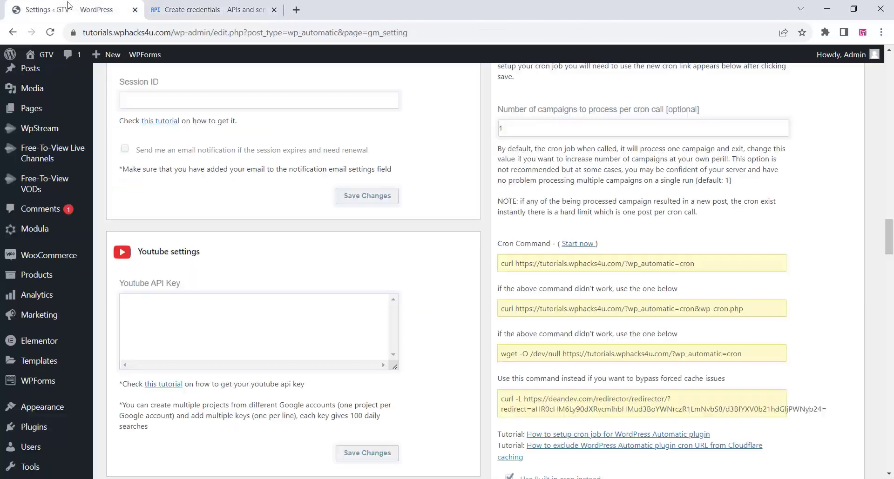
{"action": "right_click", "coordinate": [130, 300]}
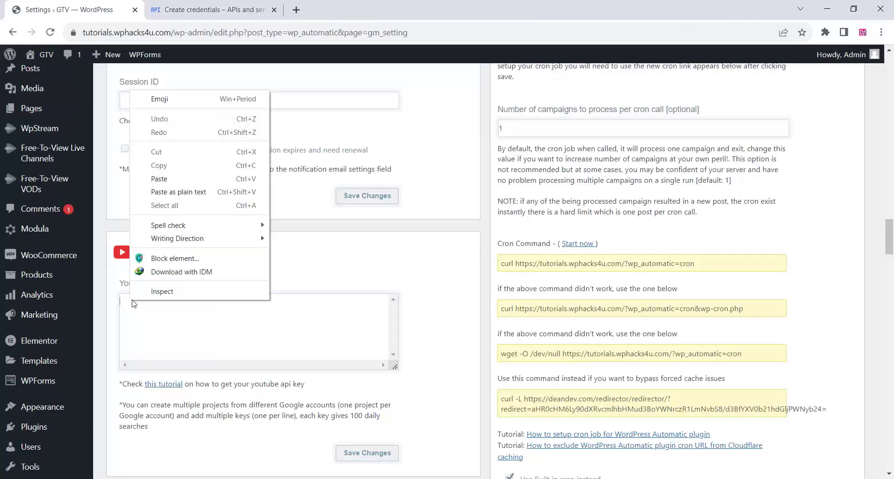
{"action": "left_click", "coordinate": [161, 177]}
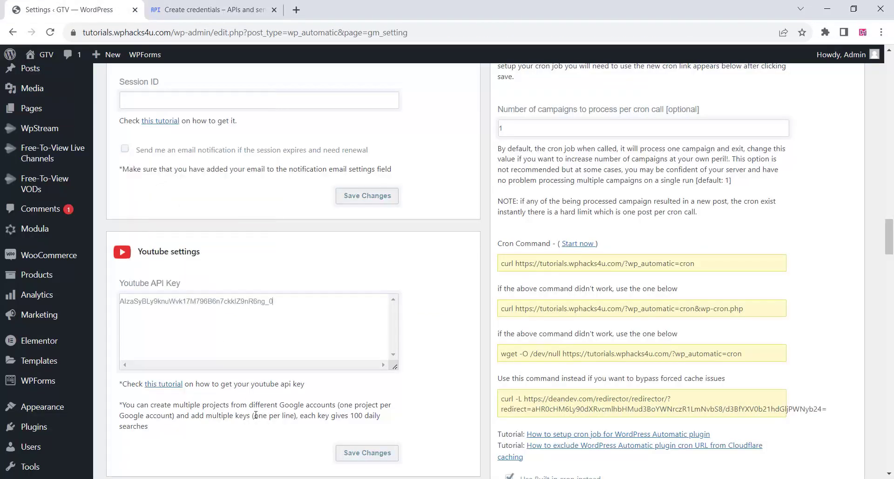
{"action": "left_click", "coordinate": [364, 456]}
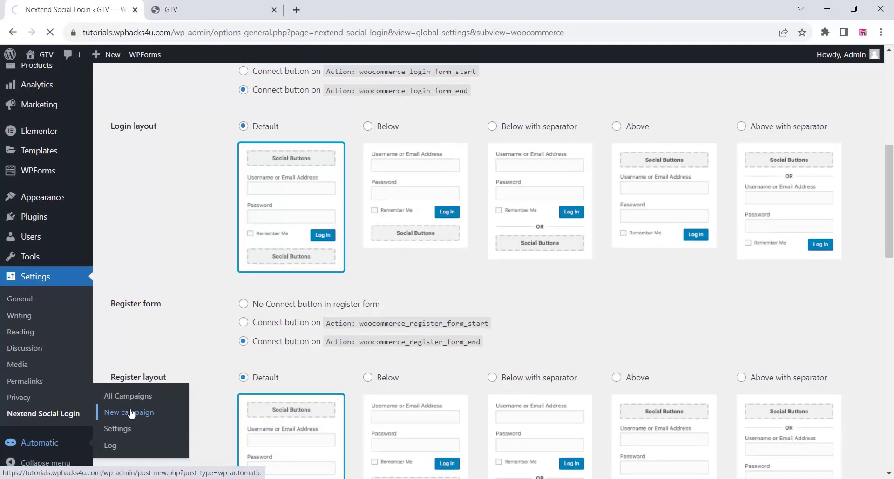
Step: Start a new Automatic campaign titled "Football highlights" and set its campaign type to Youtube
{"action": "left_click", "coordinate": [242, 354]}
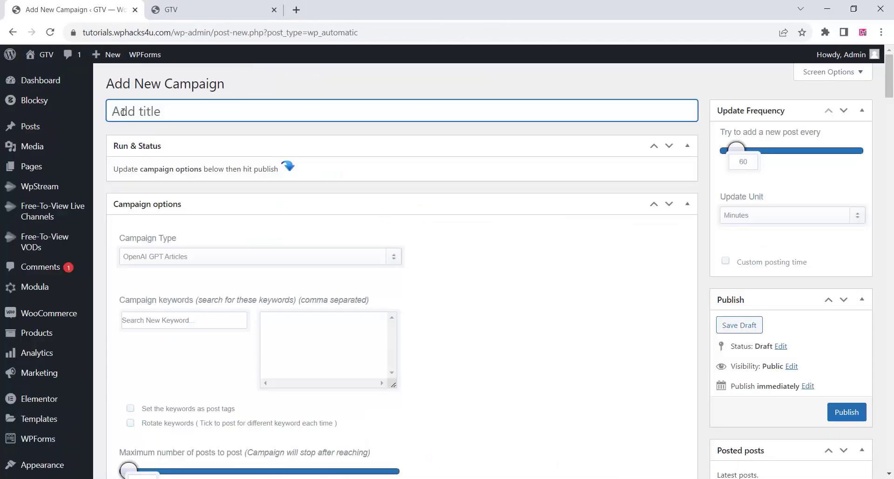
{"action": "type", "text": "Football h"}
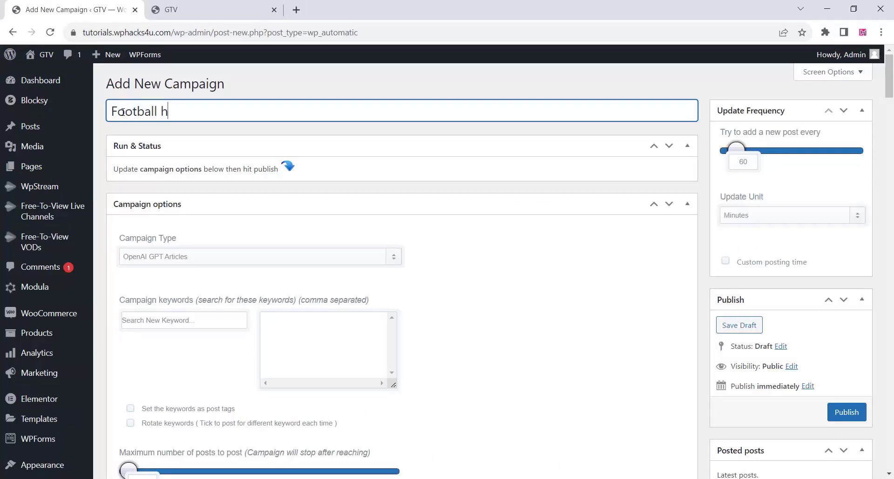
{"action": "type", "text": "ighlights"}
{"action": "left_click", "coordinate": [156, 262]}
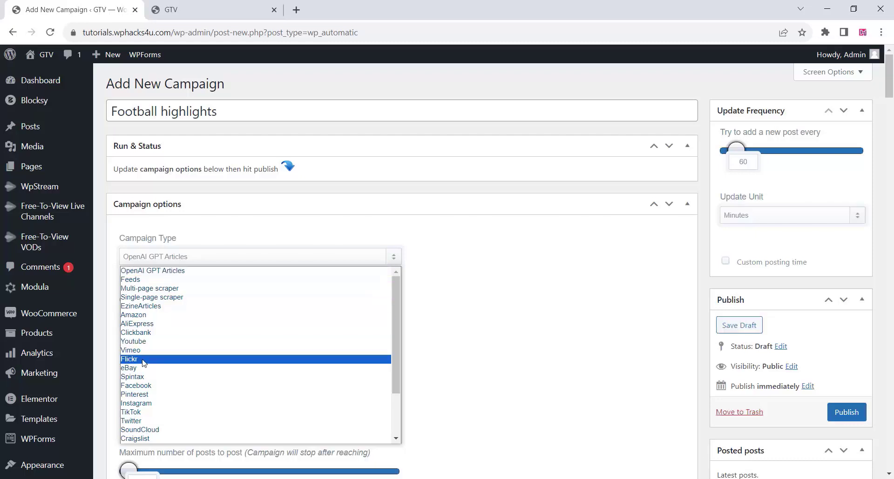
{"action": "left_click", "coordinate": [148, 342]}
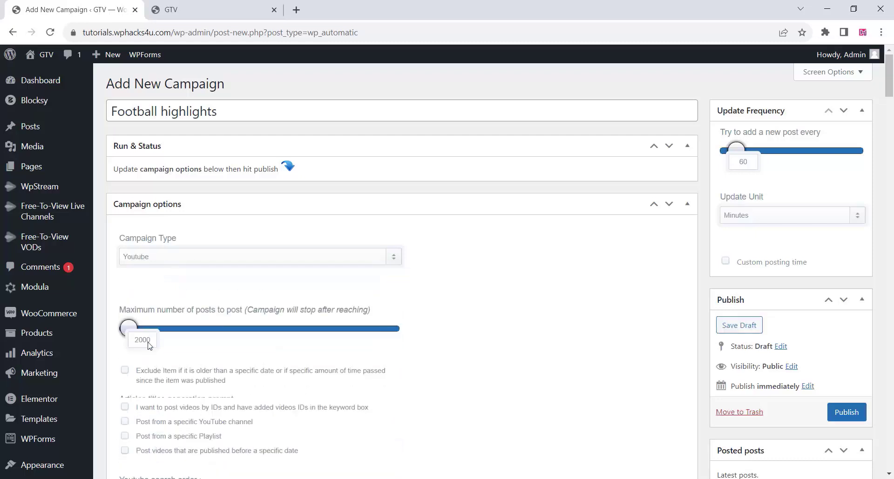
Step: Add the suggested keywords "football highlights" and "uefa champions league" to the campaign keywords
{"action": "left_click", "coordinate": [149, 322]}
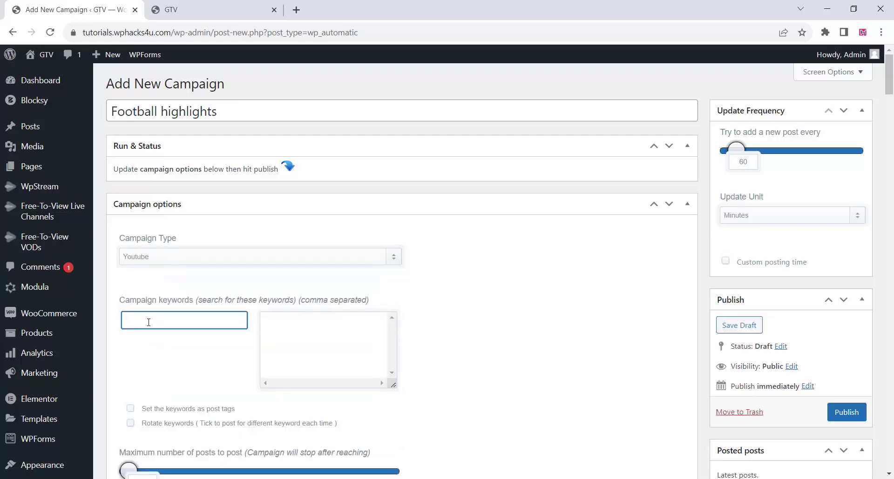
{"action": "type", "text": "football"}
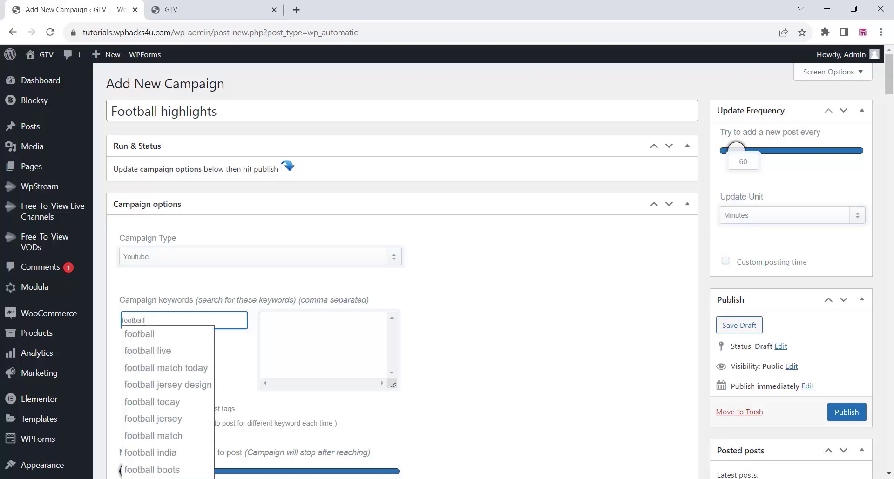
{"action": "type", "text": " high"}
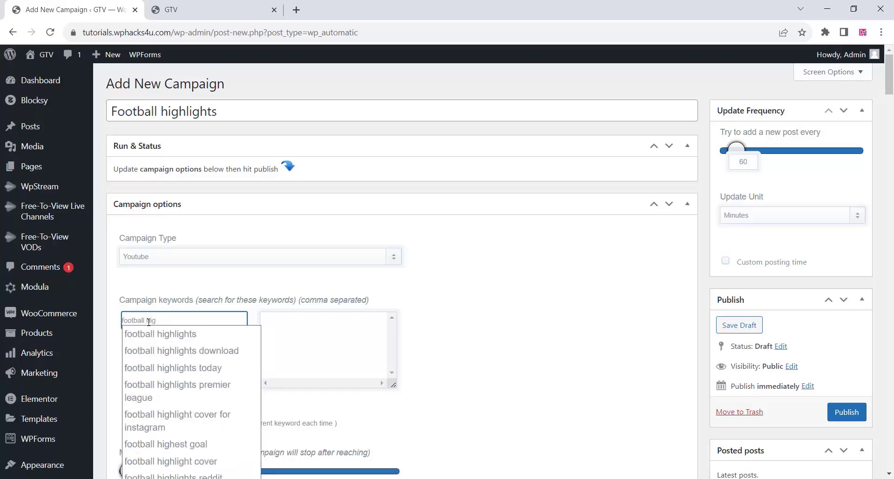
{"action": "left_click", "coordinate": [154, 334]}
{"action": "left_click", "coordinate": [160, 320]}
{"action": "type", "text": "u"}
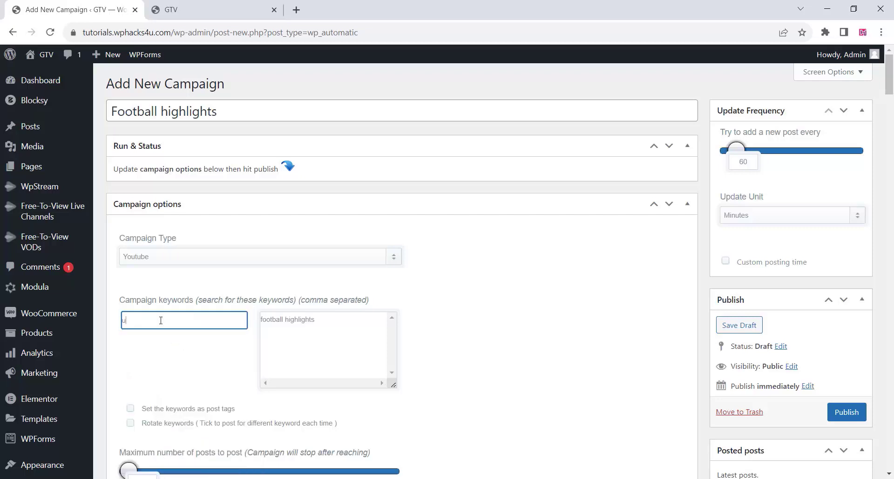
{"action": "type", "text": "efa"}
{"action": "left_click", "coordinate": [169, 333]}
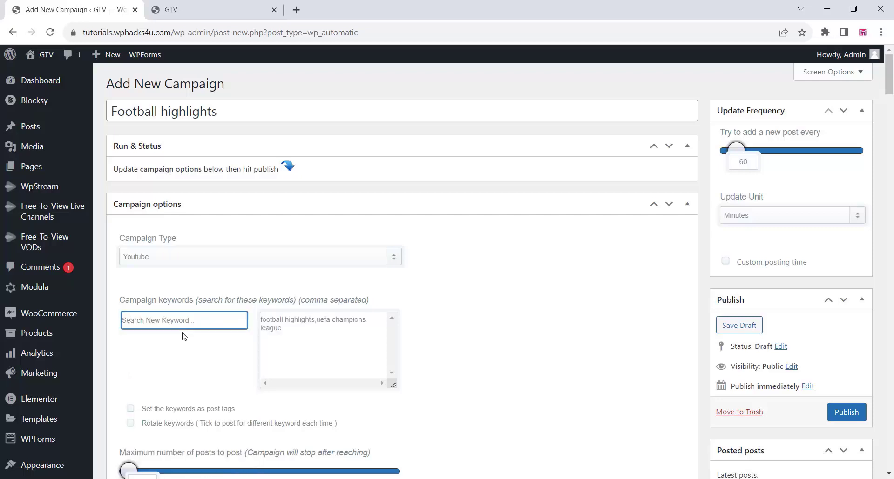
Step: Add the suggested keywords "isl highlights" and "saudi pro league" to the campaign keywords
{"action": "left_click", "coordinate": [143, 322]}
{"action": "type", "text": "isl"}
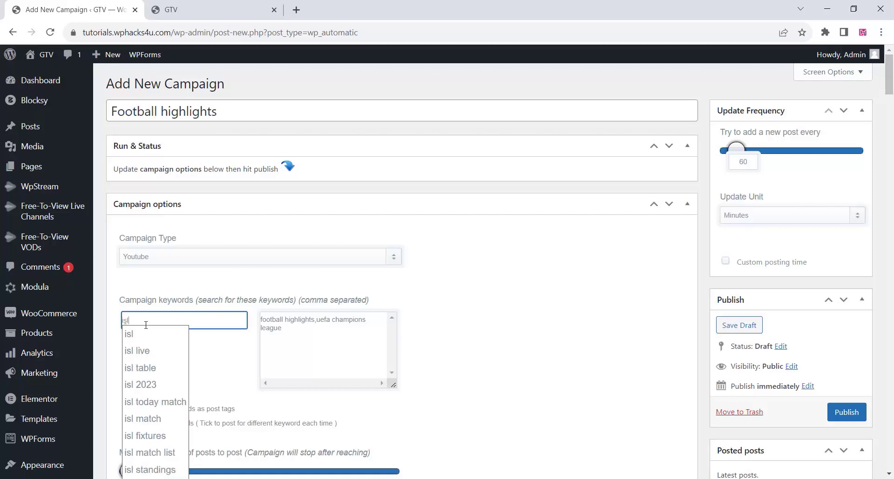
{"action": "type", "text": " hi"}
{"action": "key", "text": "Down"}
{"action": "key", "text": "Return"}
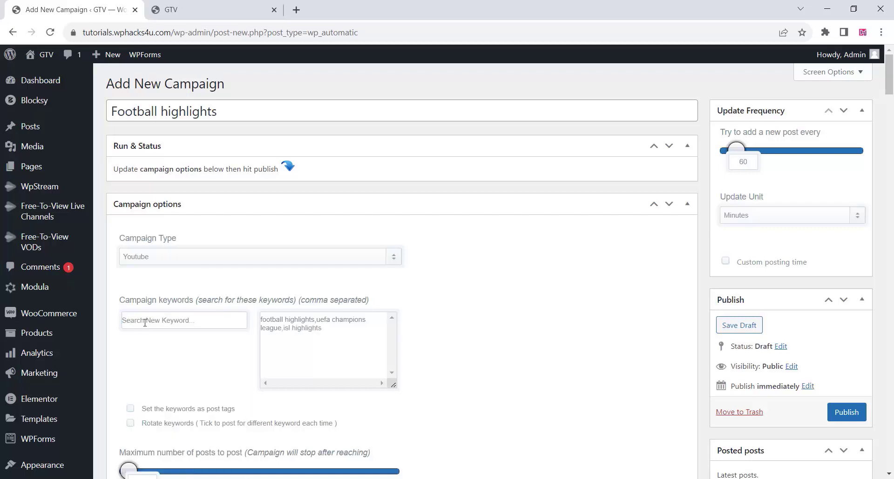
{"action": "type", "text": "saud"}
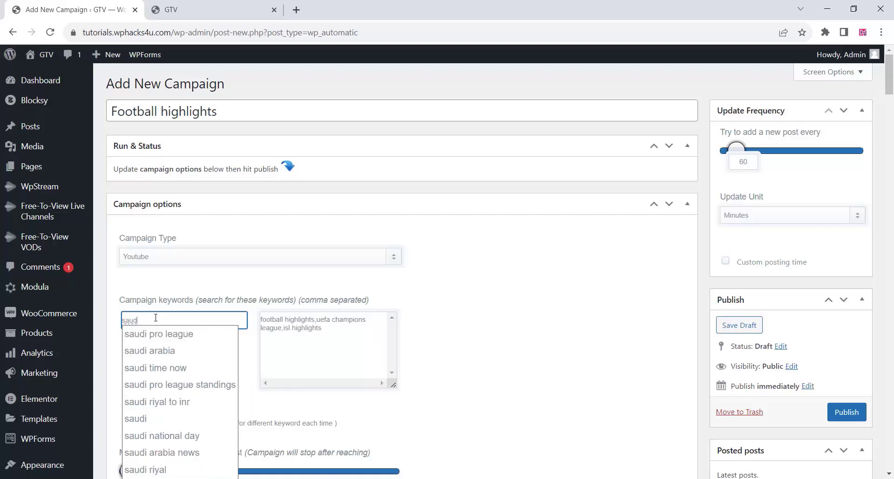
{"action": "left_click", "coordinate": [159, 339]}
Step: Enable setting the keywords as post tags and rotating the keywords for each post
{"action": "left_click", "coordinate": [172, 321]}
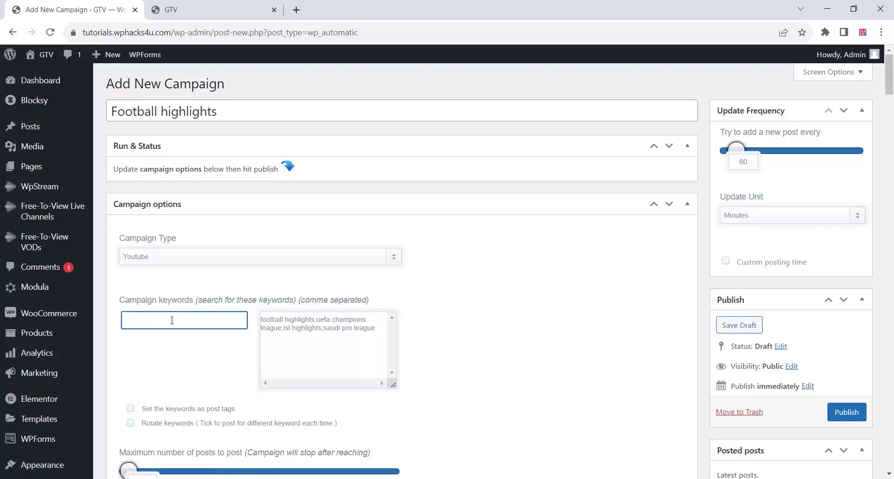
{"action": "scroll", "coordinate": [172, 320], "scroll_direction": "down", "scroll_amount": 3}
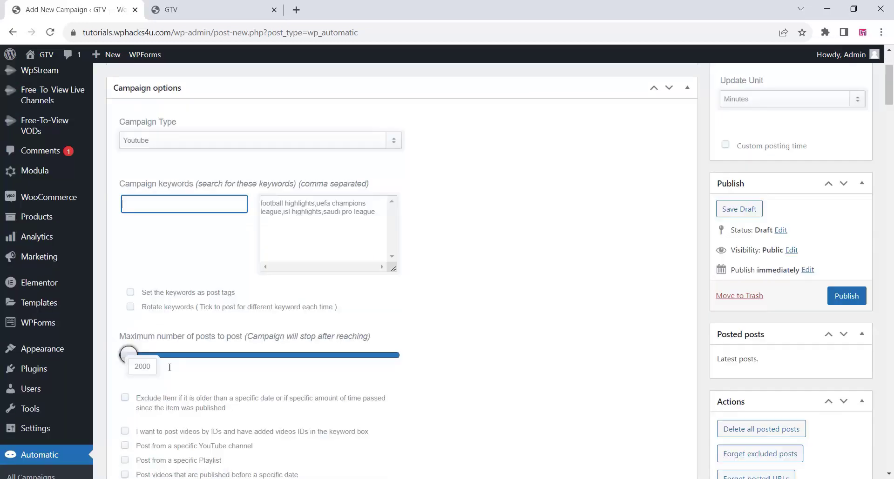
{"action": "left_click", "coordinate": [131, 293]}
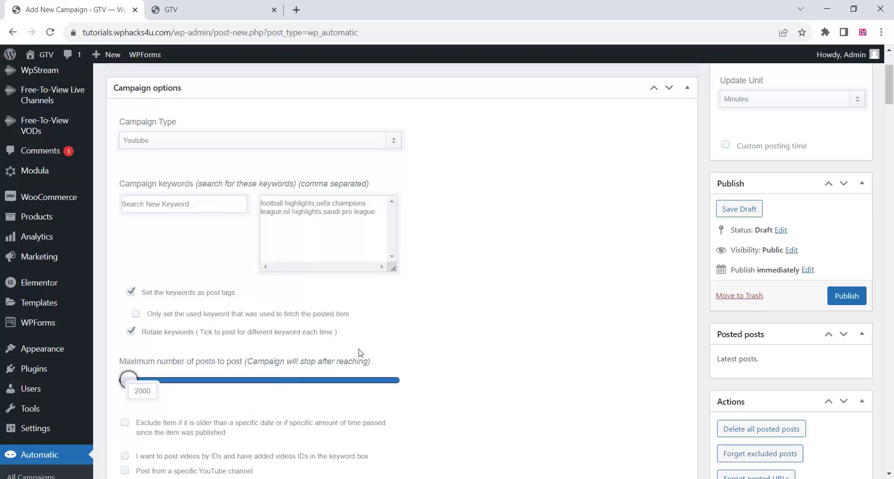
Step: Look through the available choices for the YouTube search order and the YouTube category
{"action": "scroll", "coordinate": [358, 354], "scroll_direction": "down", "scroll_amount": 5}
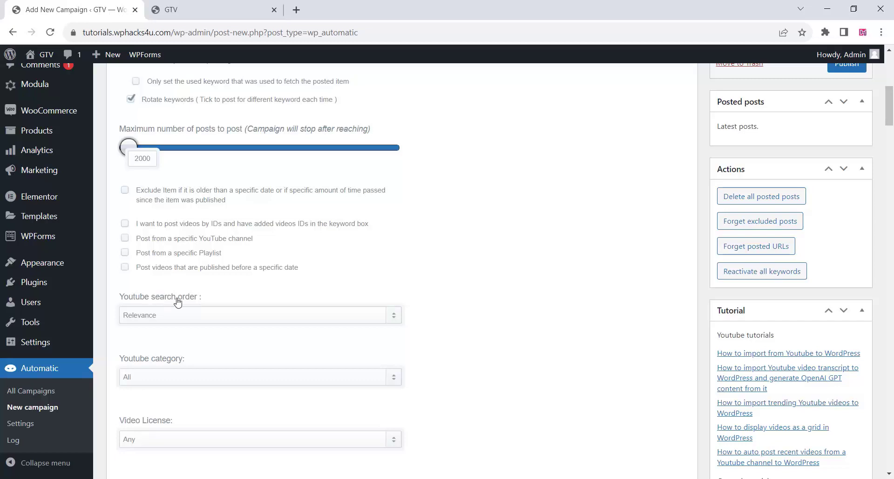
{"action": "left_click", "coordinate": [156, 319]}
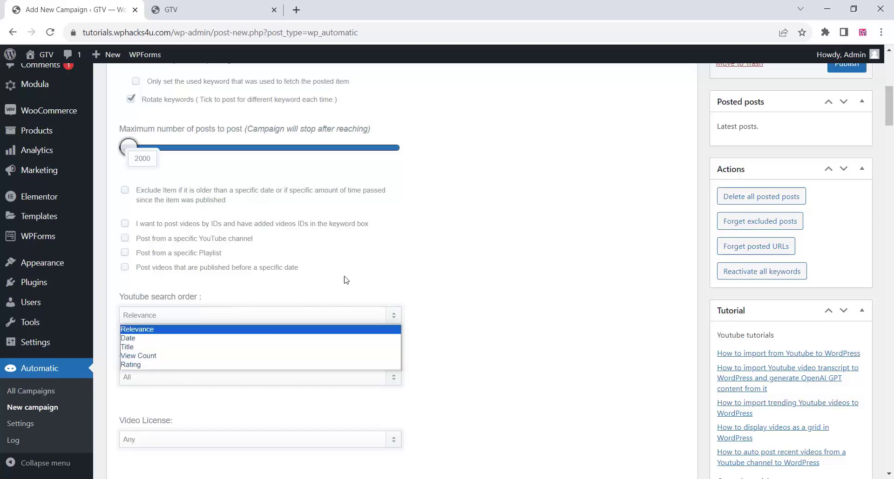
{"action": "left_click", "coordinate": [411, 275]}
{"action": "scroll", "coordinate": [176, 334], "scroll_direction": "down", "scroll_amount": 2}
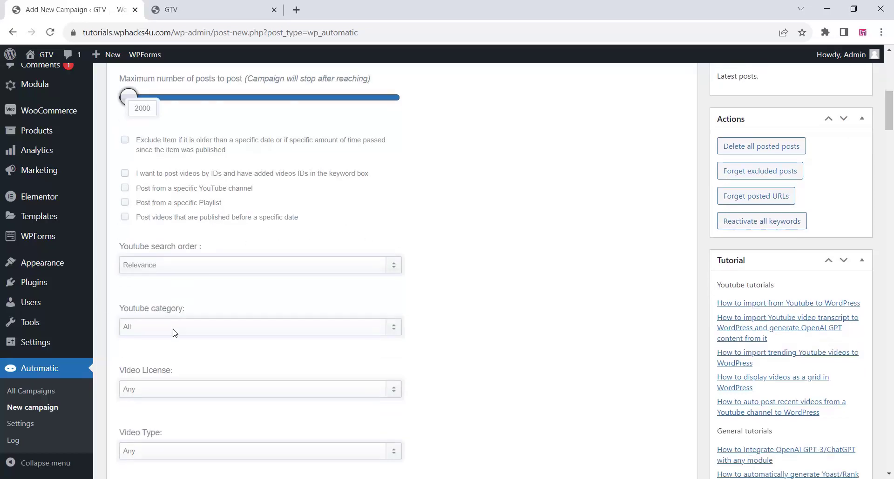
{"action": "left_click", "coordinate": [166, 267]}
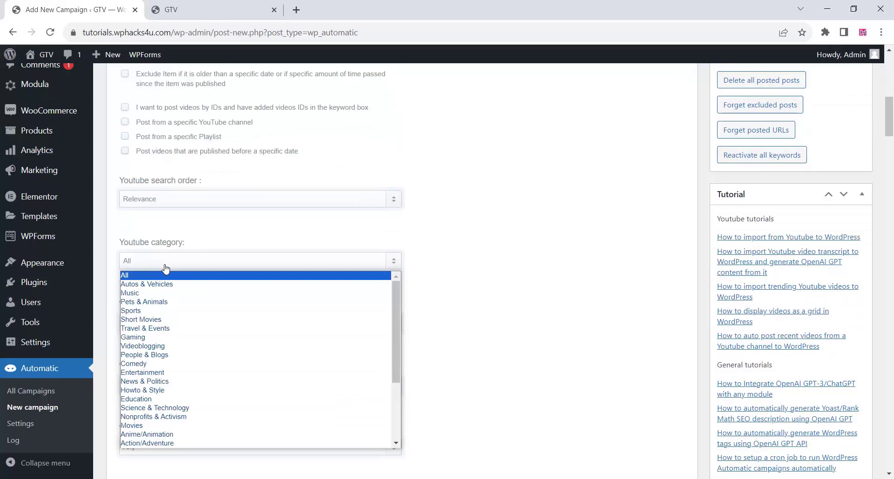
{"action": "left_click", "coordinate": [459, 261]}
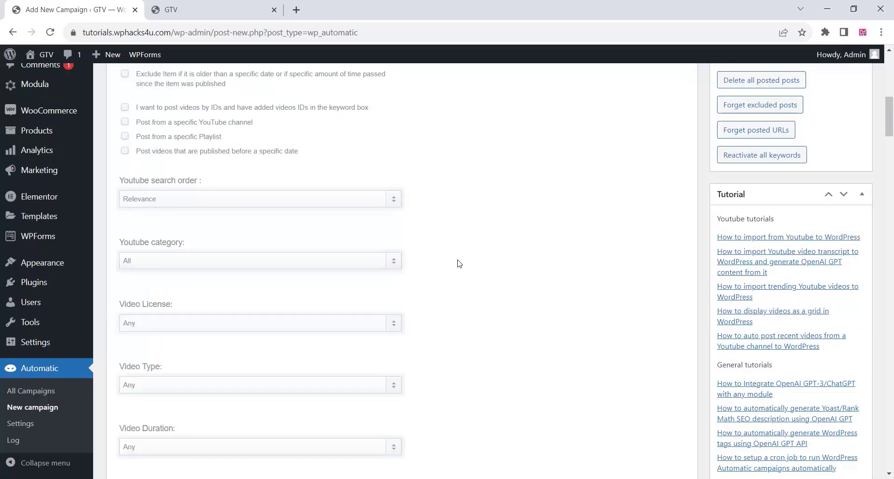
Step: Choose post as the post type for the content the campaign creates
{"action": "scroll", "coordinate": [159, 336], "scroll_direction": "down", "scroll_amount": 2}
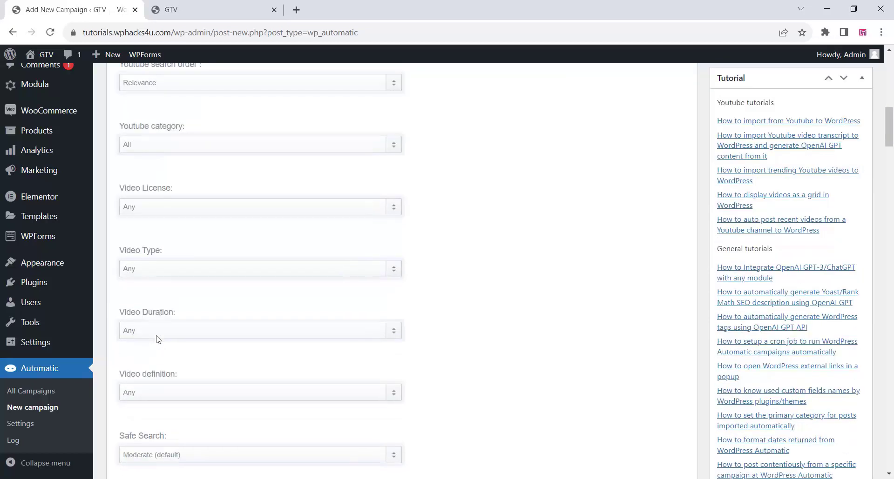
{"action": "scroll", "coordinate": [157, 338], "scroll_direction": "down", "scroll_amount": 3}
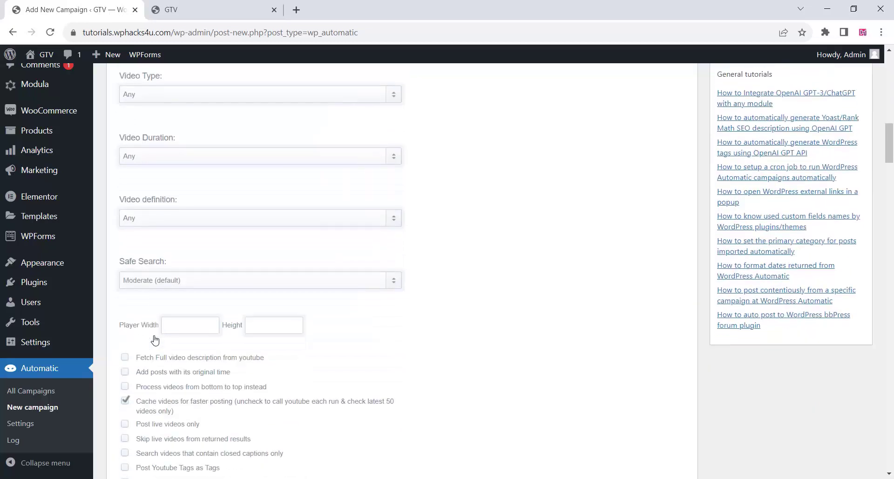
{"action": "scroll", "coordinate": [155, 340], "scroll_direction": "down", "scroll_amount": 2}
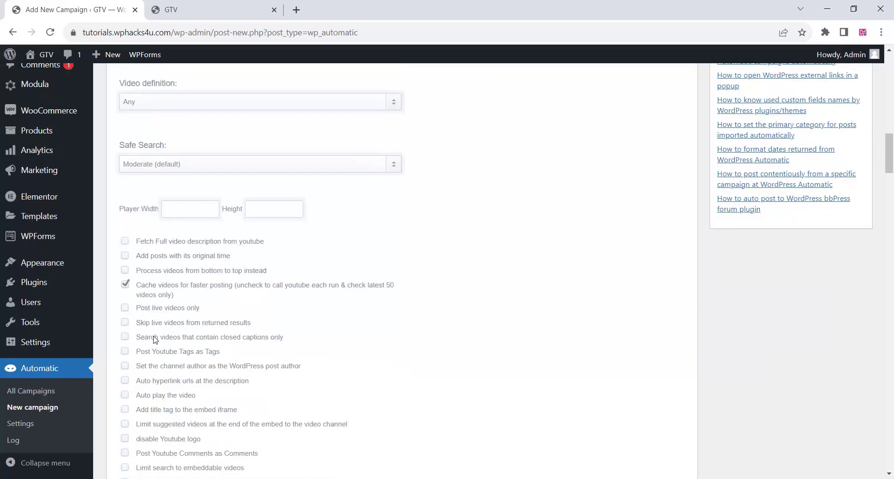
{"action": "scroll", "coordinate": [154, 338], "scroll_direction": "down", "scroll_amount": 2}
{"action": "scroll", "coordinate": [153, 336], "scroll_direction": "down", "scroll_amount": 3}
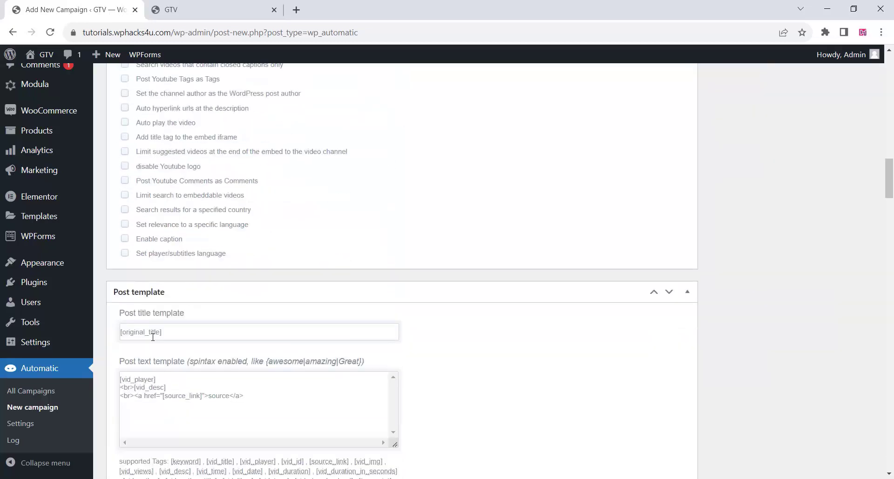
{"action": "scroll", "coordinate": [153, 336], "scroll_direction": "down", "scroll_amount": 4}
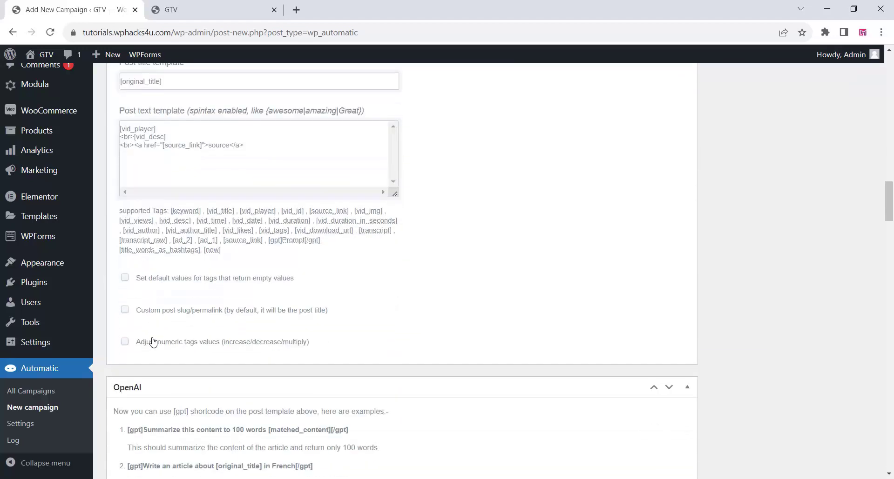
{"action": "scroll", "coordinate": [153, 342], "scroll_direction": "down", "scroll_amount": 4}
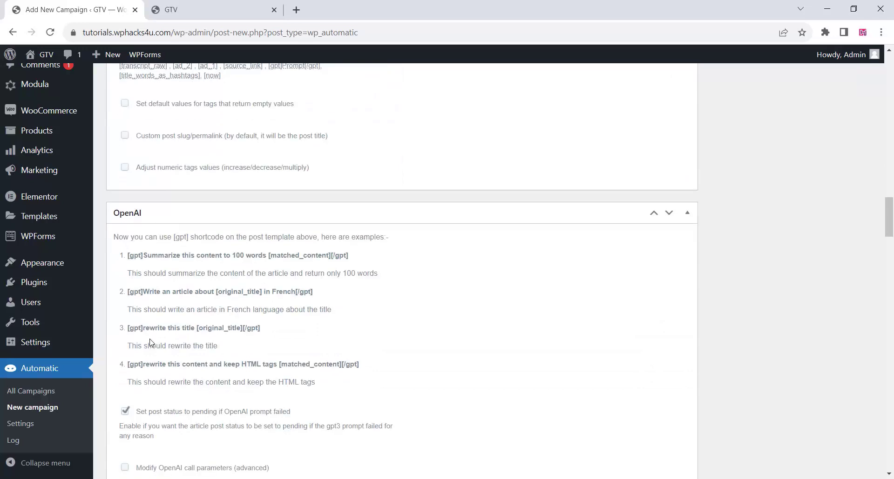
{"action": "scroll", "coordinate": [152, 343], "scroll_direction": "down", "scroll_amount": 2}
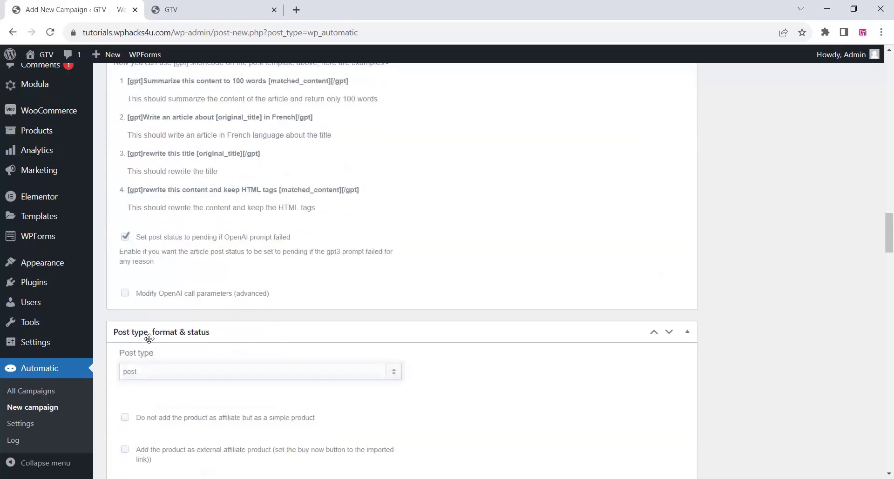
{"action": "scroll", "coordinate": [149, 338], "scroll_direction": "down", "scroll_amount": 2}
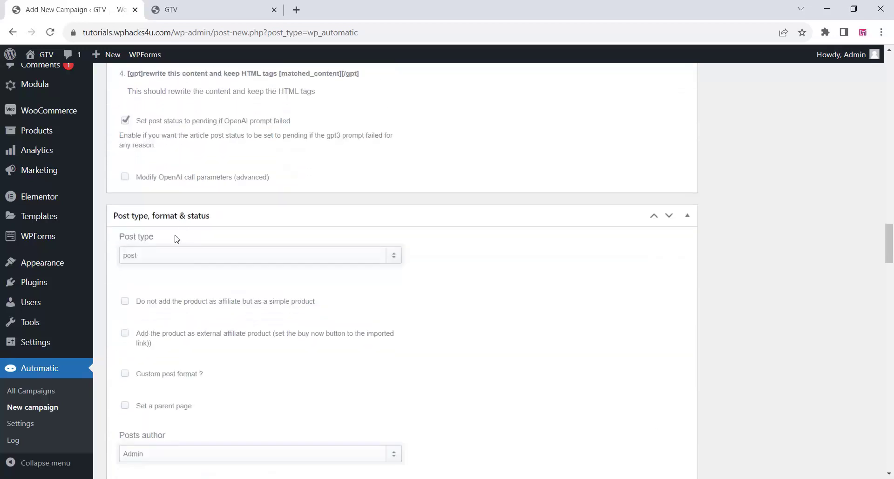
{"action": "left_click", "coordinate": [167, 261]}
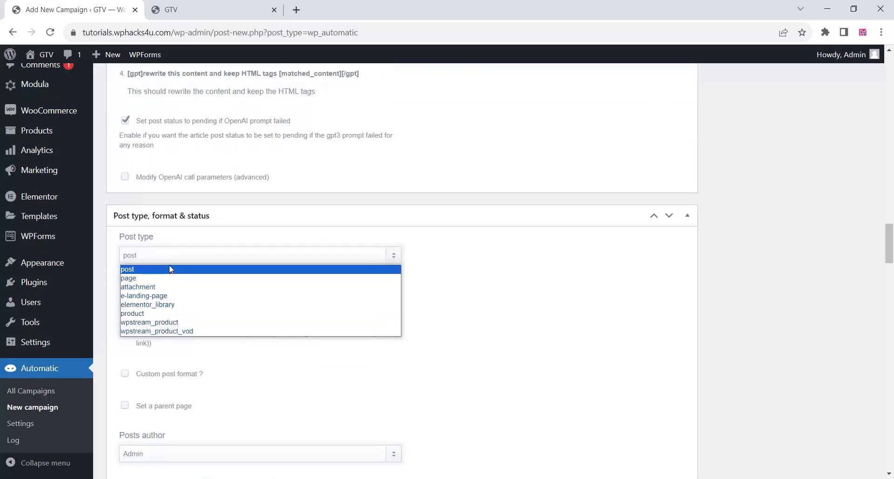
{"action": "left_click", "coordinate": [170, 269]}
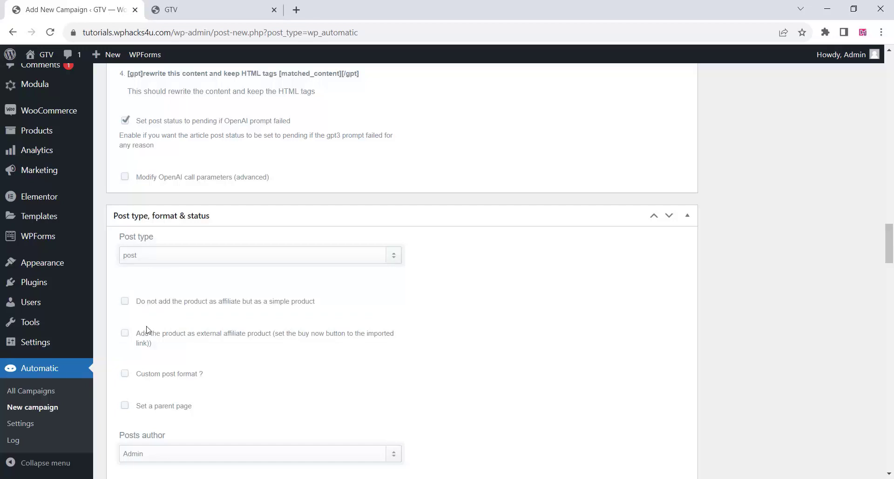
Step: Assign the campaign's posts to the Explore category and enable setting title words as tags
{"action": "scroll", "coordinate": [149, 332], "scroll_direction": "down", "scroll_amount": 4}
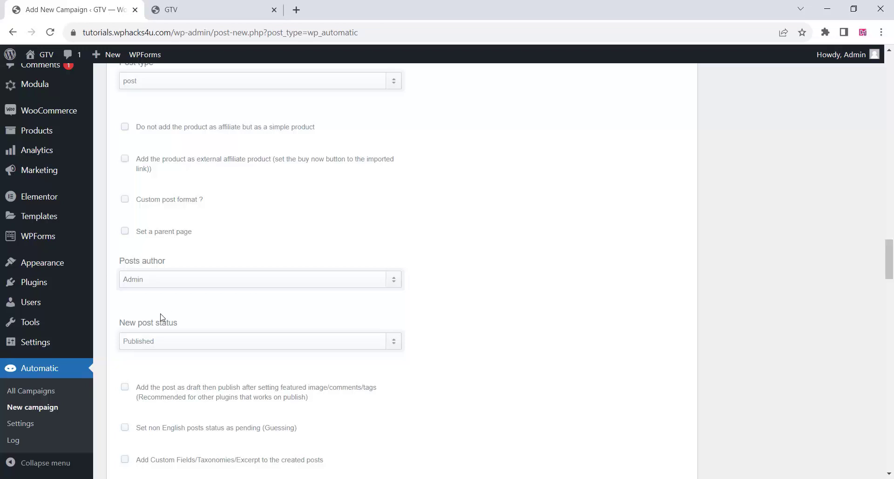
{"action": "scroll", "coordinate": [159, 317], "scroll_direction": "down", "scroll_amount": 2}
{"action": "scroll", "coordinate": [160, 319], "scroll_direction": "down", "scroll_amount": 2}
{"action": "scroll", "coordinate": [163, 302], "scroll_direction": "down", "scroll_amount": 3}
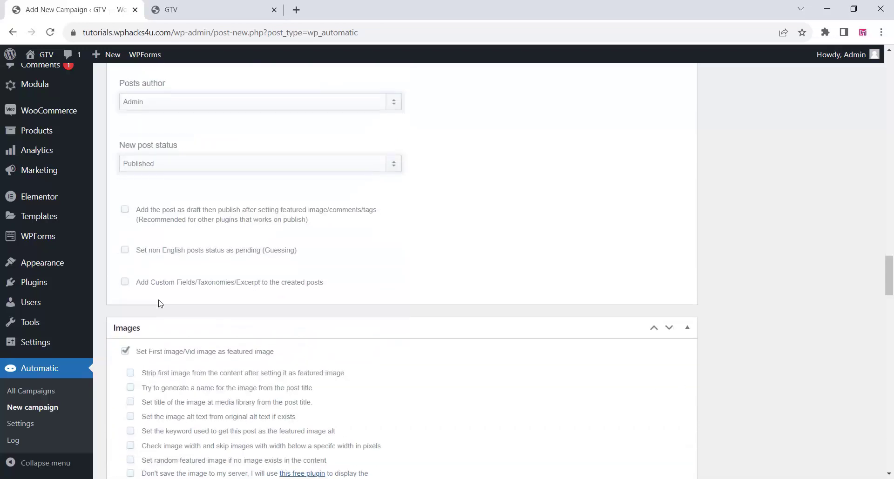
{"action": "scroll", "coordinate": [194, 238], "scroll_direction": "down", "scroll_amount": 4}
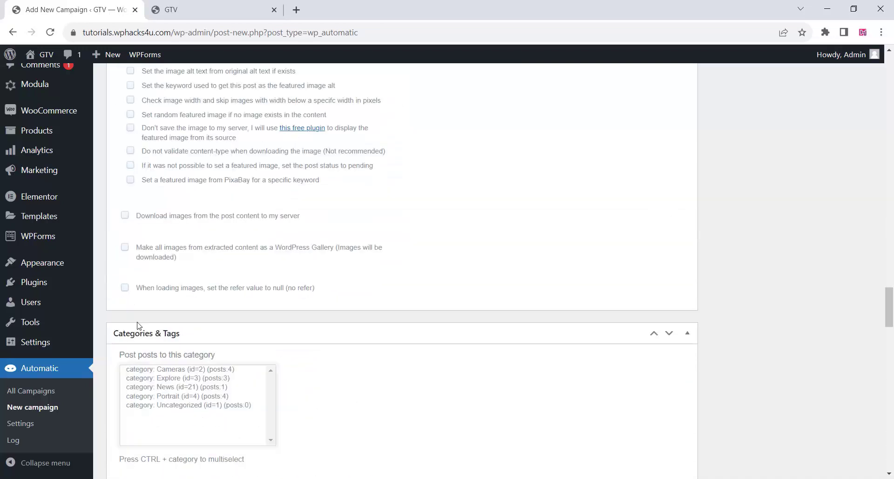
{"action": "scroll", "coordinate": [138, 325], "scroll_direction": "down", "scroll_amount": 4}
{"action": "scroll", "coordinate": [138, 326], "scroll_direction": "down", "scroll_amount": 3}
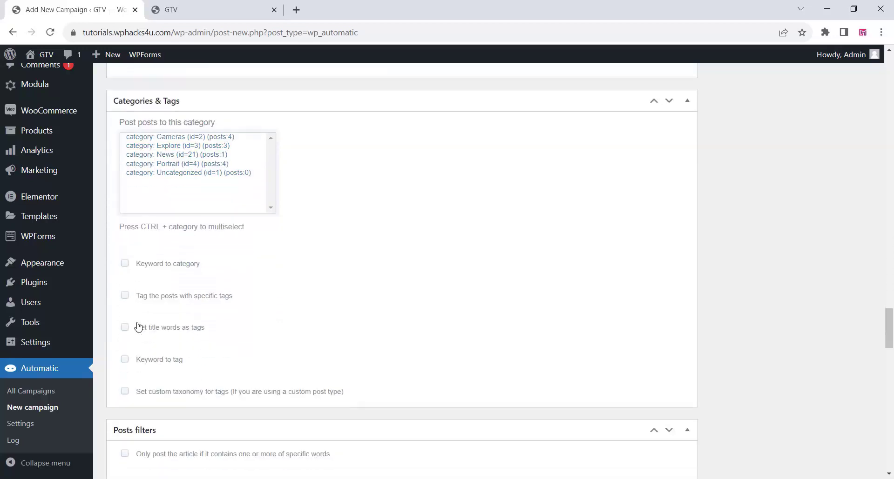
{"action": "left_click", "coordinate": [166, 147]}
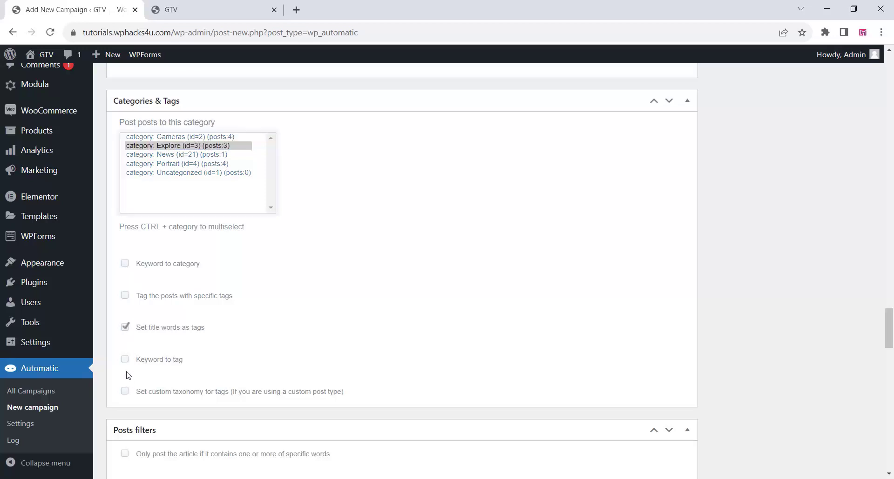
Step: Look through the remaining campaign options for post filters, rewriting and translation, content search and replace, and links
{"action": "scroll", "coordinate": [139, 391], "scroll_direction": "down", "scroll_amount": 4}
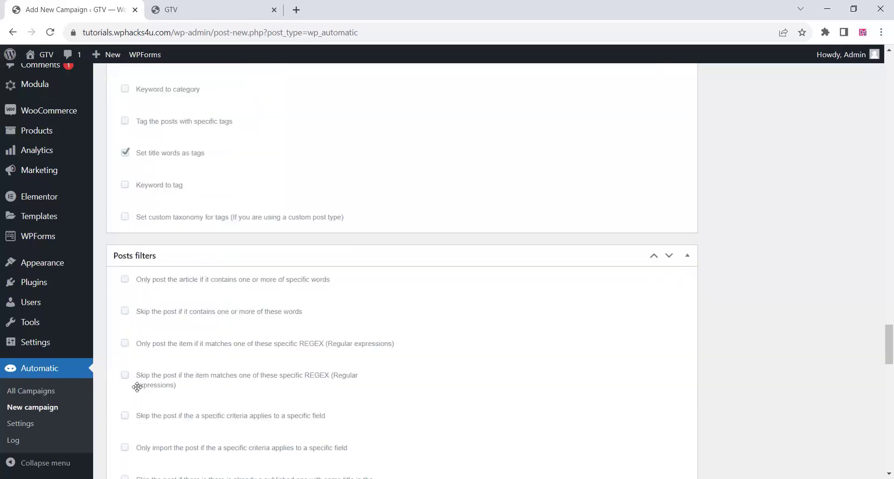
{"action": "scroll", "coordinate": [139, 309], "scroll_direction": "down", "scroll_amount": 1}
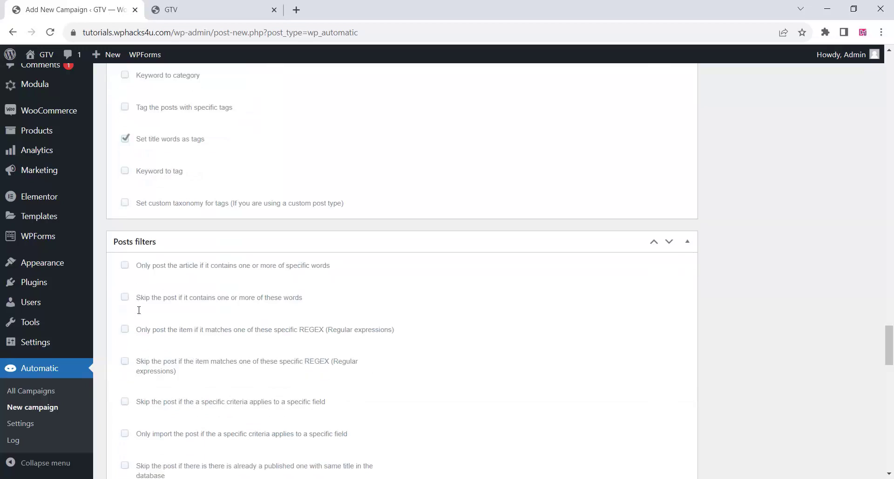
{"action": "scroll", "coordinate": [139, 310], "scroll_direction": "down", "scroll_amount": 1}
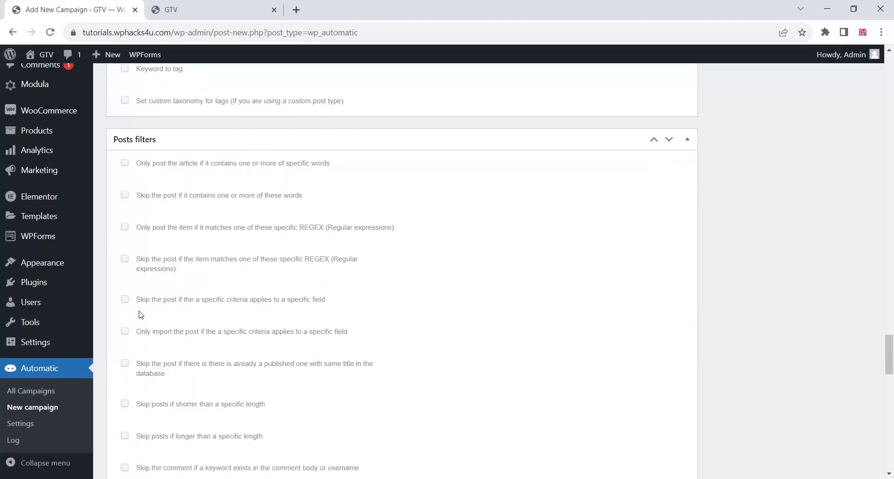
{"action": "scroll", "coordinate": [141, 315], "scroll_direction": "down", "scroll_amount": 1}
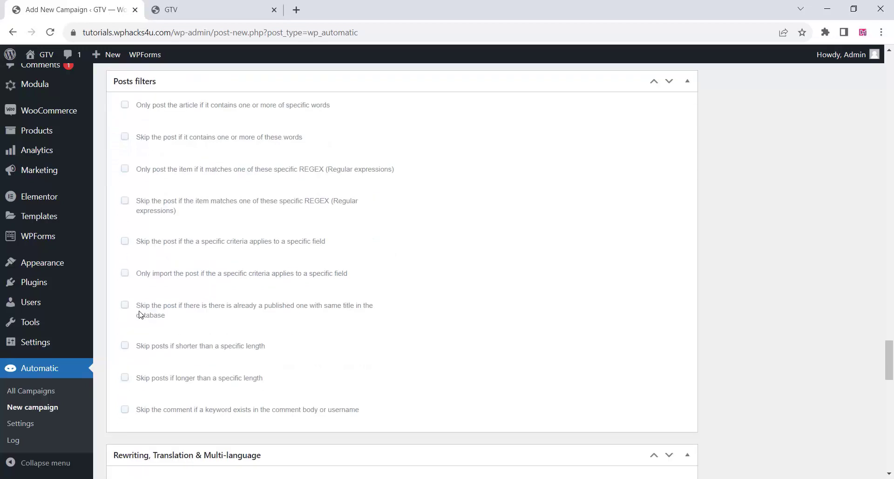
{"action": "scroll", "coordinate": [133, 395], "scroll_direction": "down", "scroll_amount": 2}
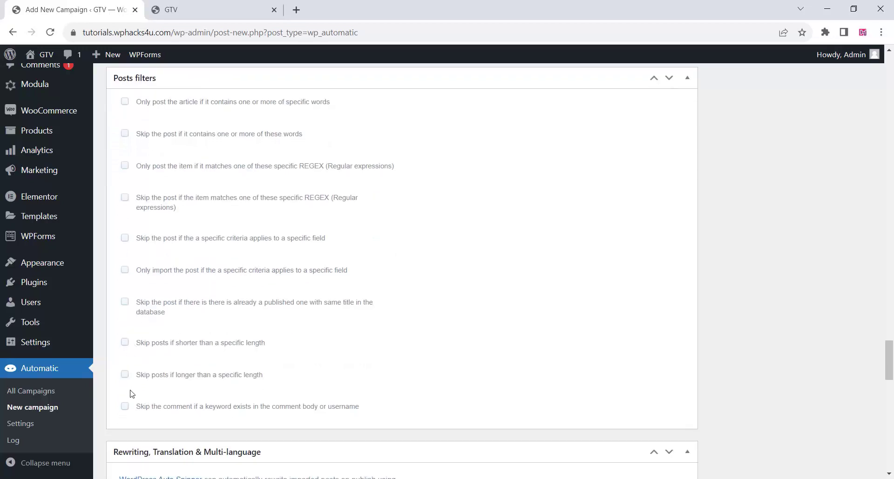
{"action": "scroll", "coordinate": [132, 394], "scroll_direction": "down", "scroll_amount": 2}
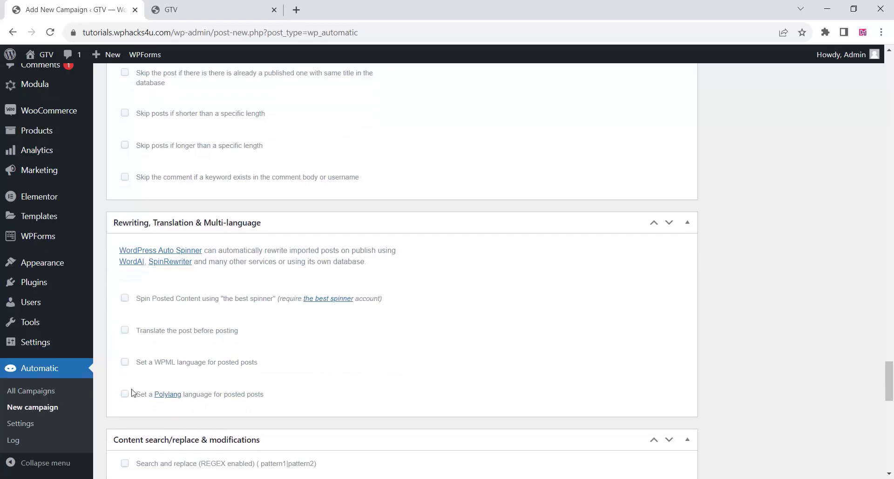
{"action": "scroll", "coordinate": [132, 395], "scroll_direction": "down", "scroll_amount": 2}
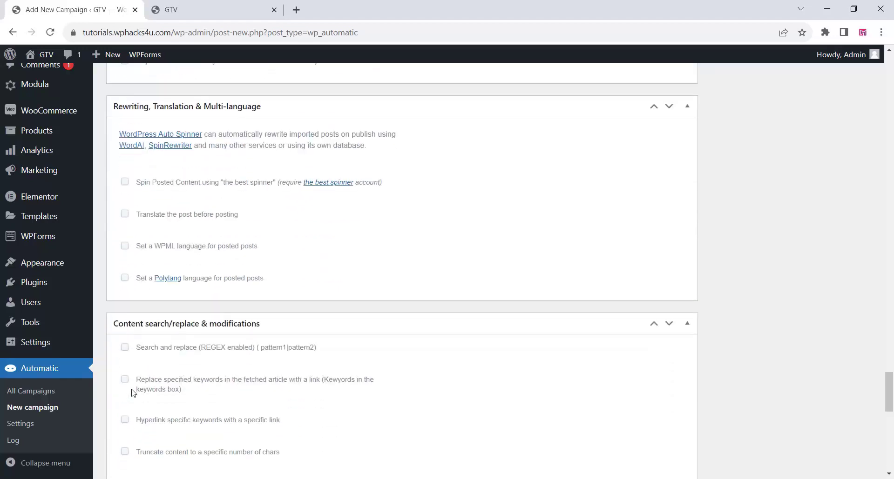
{"action": "scroll", "coordinate": [132, 394], "scroll_direction": "down", "scroll_amount": 3}
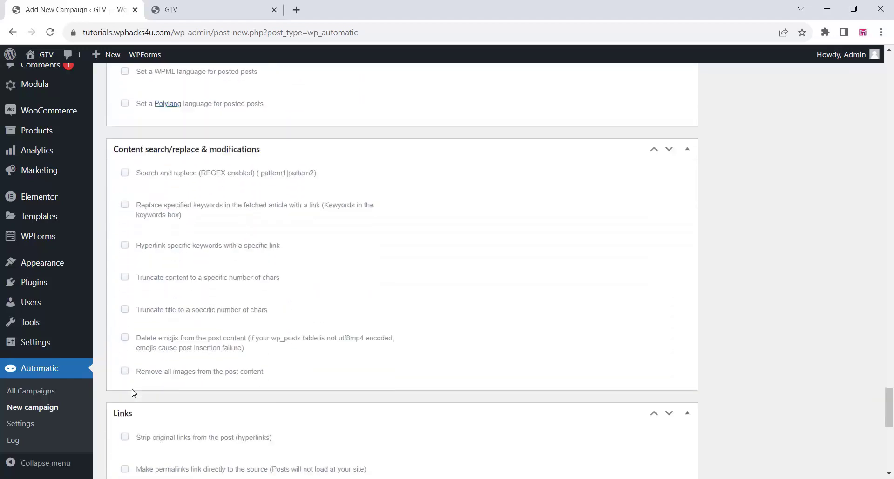
{"action": "scroll", "coordinate": [132, 395], "scroll_direction": "down", "scroll_amount": 3}
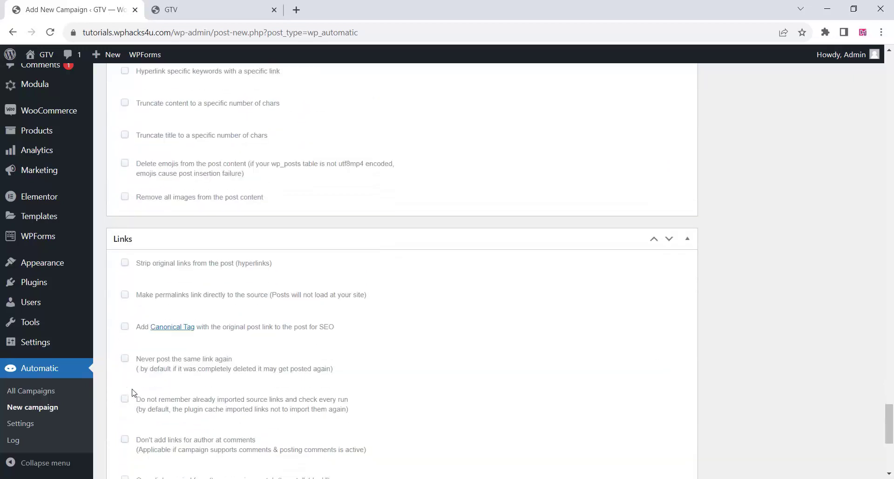
{"action": "scroll", "coordinate": [133, 395], "scroll_direction": "down", "scroll_amount": 2}
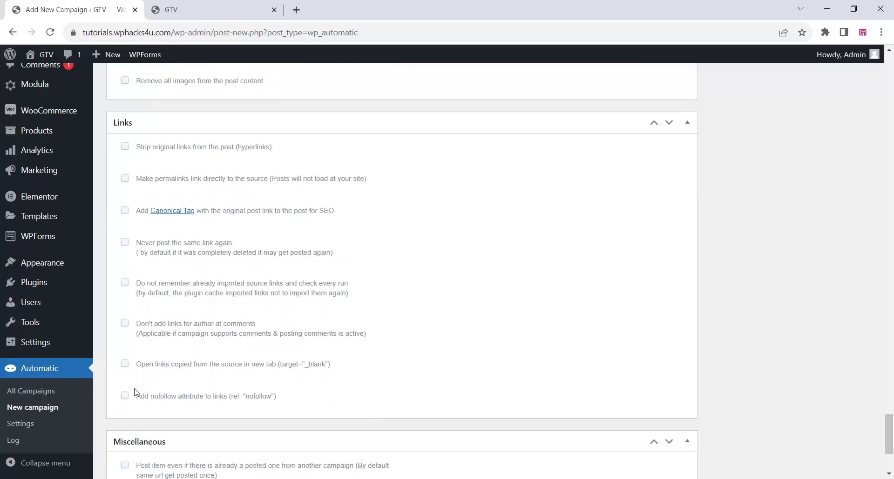
Step: Publish the Football highlights campaign and run it four times to import videos for the rotating keywords
{"action": "scroll", "coordinate": [735, 280], "scroll_direction": "up", "scroll_amount": 20}
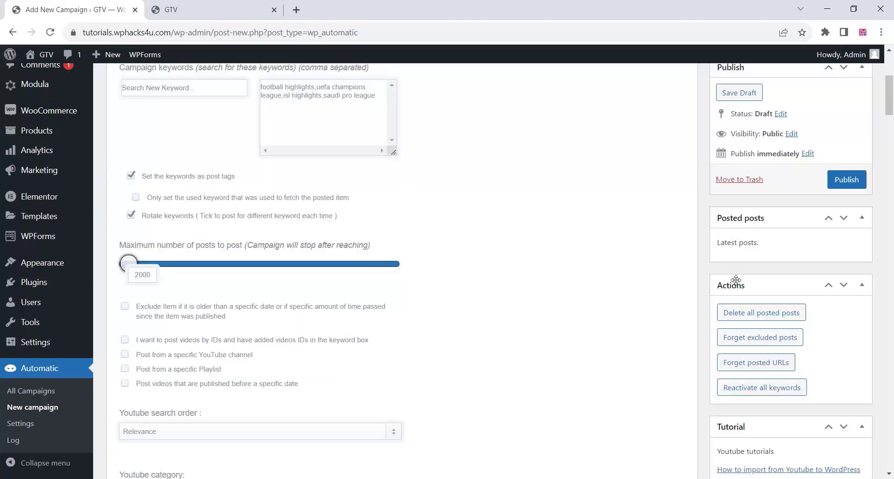
{"action": "left_click", "coordinate": [844, 183]}
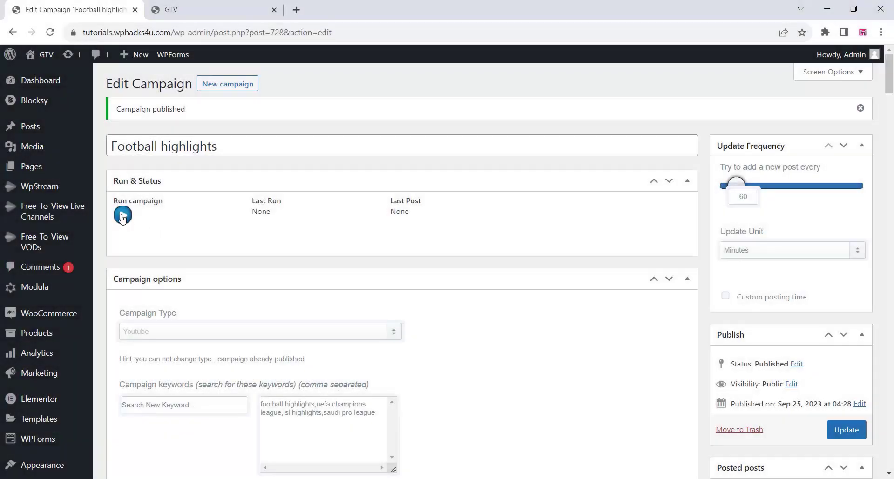
{"action": "left_click", "coordinate": [122, 216]}
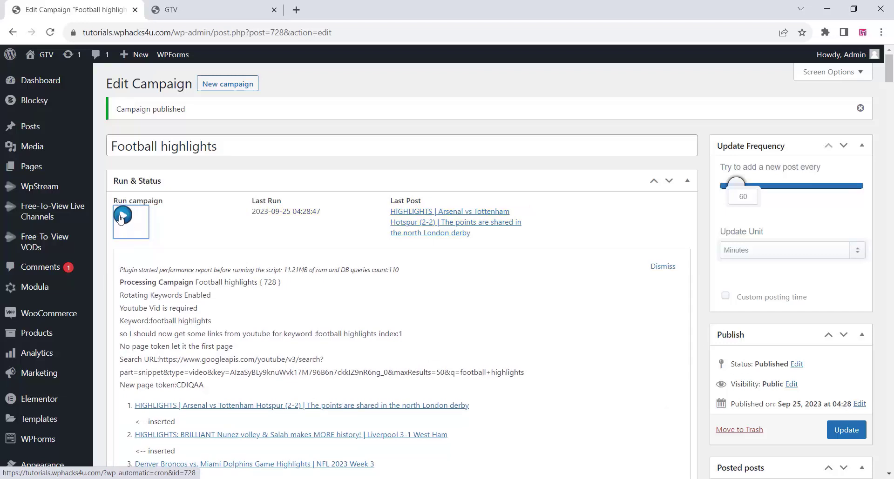
{"action": "left_click", "coordinate": [122, 215]}
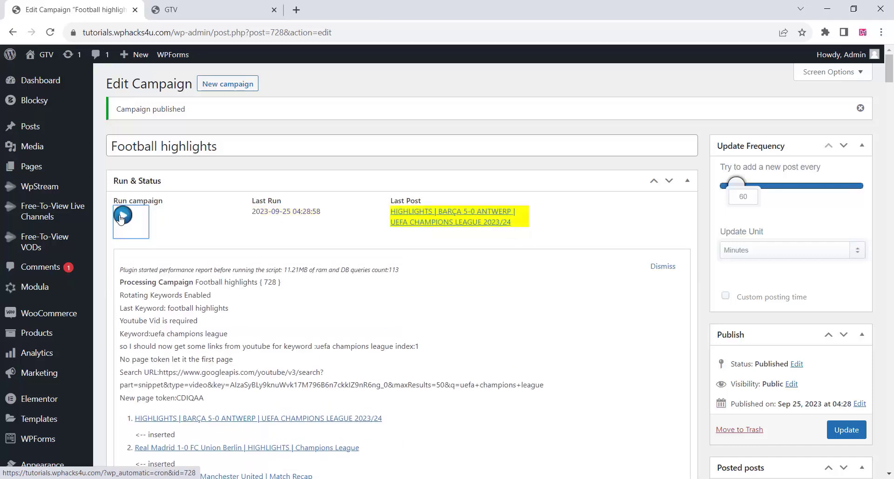
{"action": "left_click", "coordinate": [126, 218]}
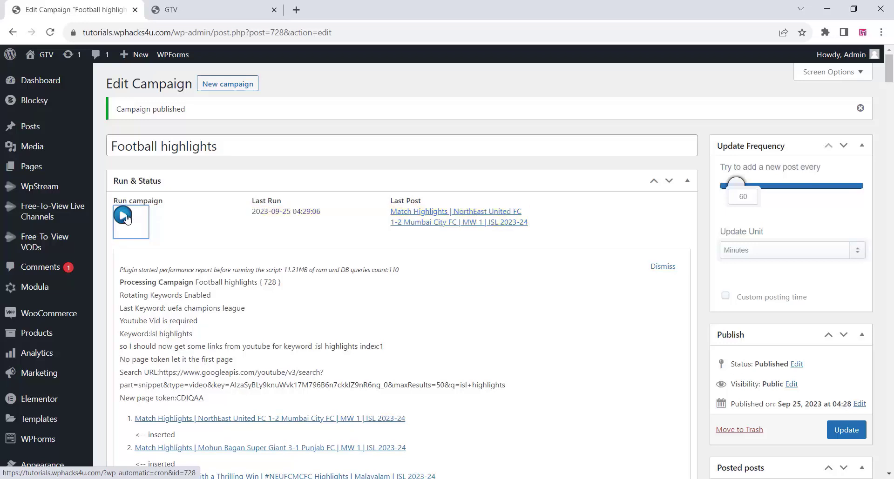
{"action": "left_click", "coordinate": [123, 216]}
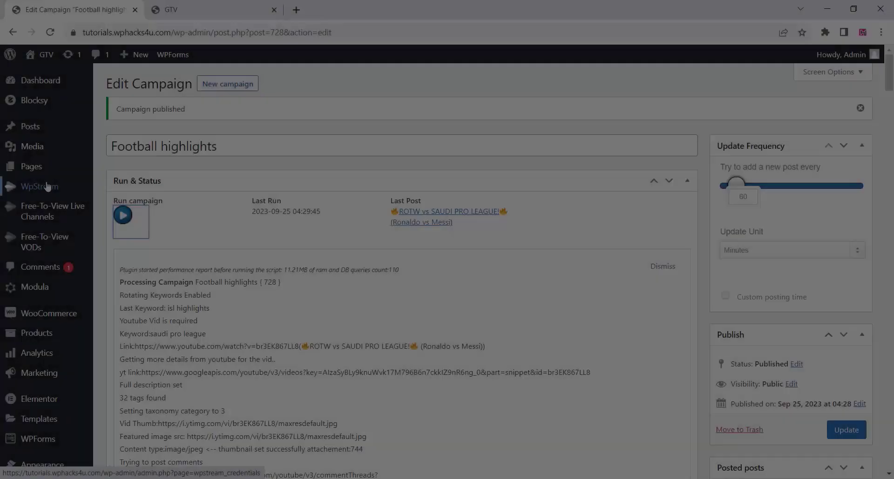
Step: Open the list of all posts and view the newest imported post, "ROTW vs SAUDI PRO LEAGUE!", in a new browser tab
{"action": "mouse_move", "coordinate": [34, 125]}
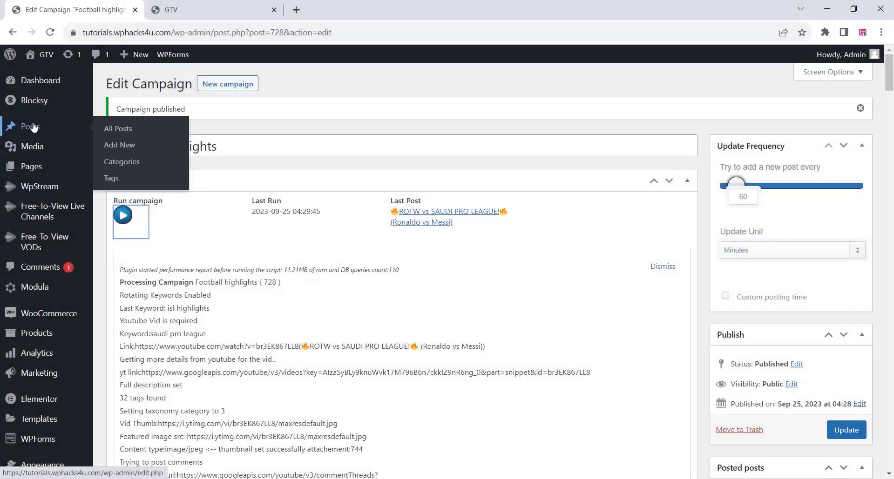
{"action": "left_click", "coordinate": [117, 130]}
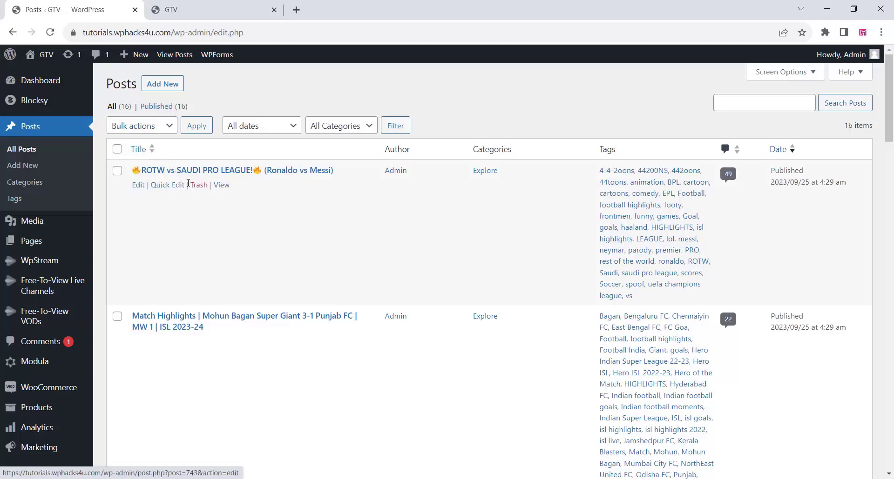
{"action": "left_click", "coordinate": [222, 186]}
{"action": "right_click", "coordinate": [223, 188]}
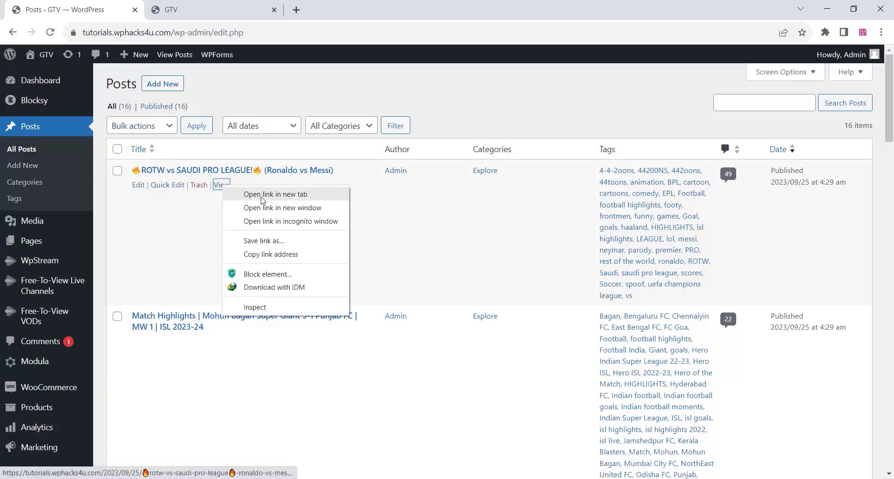
{"action": "left_click", "coordinate": [262, 194]}
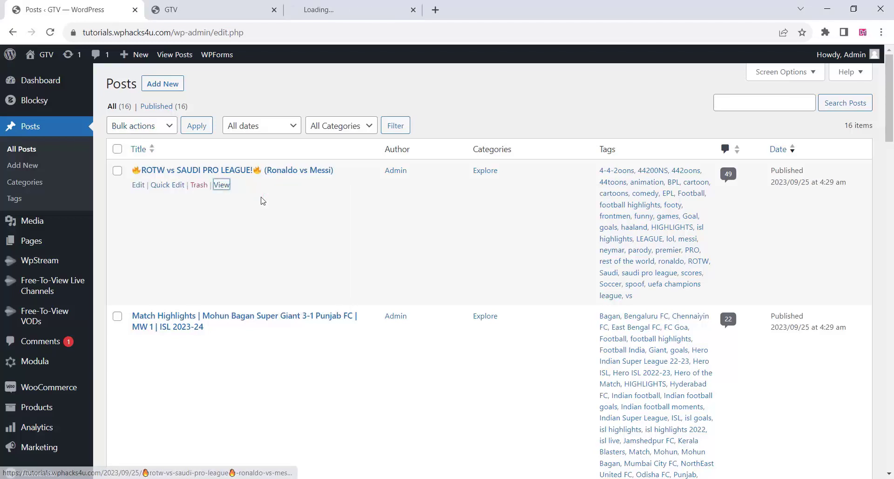
{"action": "left_click", "coordinate": [332, 11]}
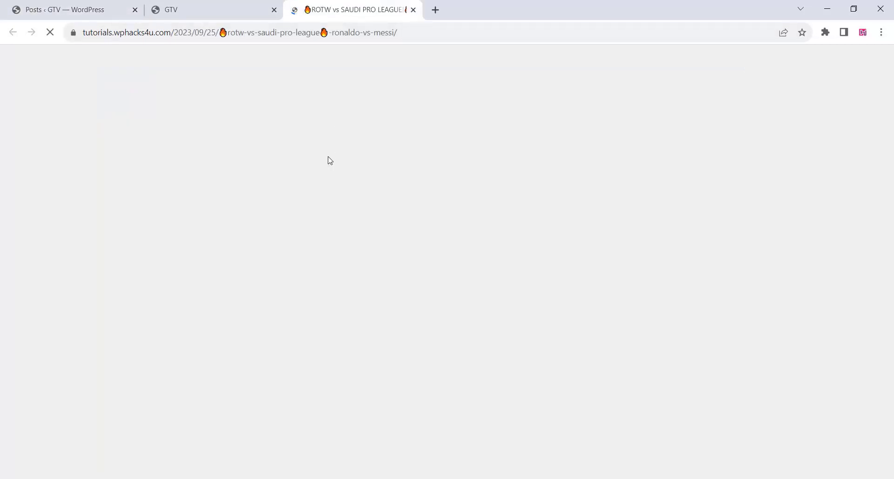
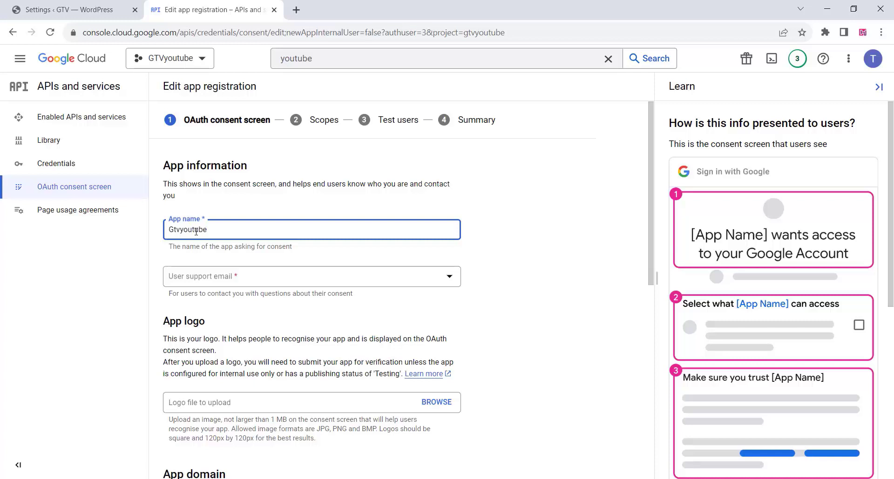
Step: Select the account's address as the user support email and upload icon.png as the app logo for the OAuth consent screen
{"action": "left_click", "coordinate": [194, 280]}
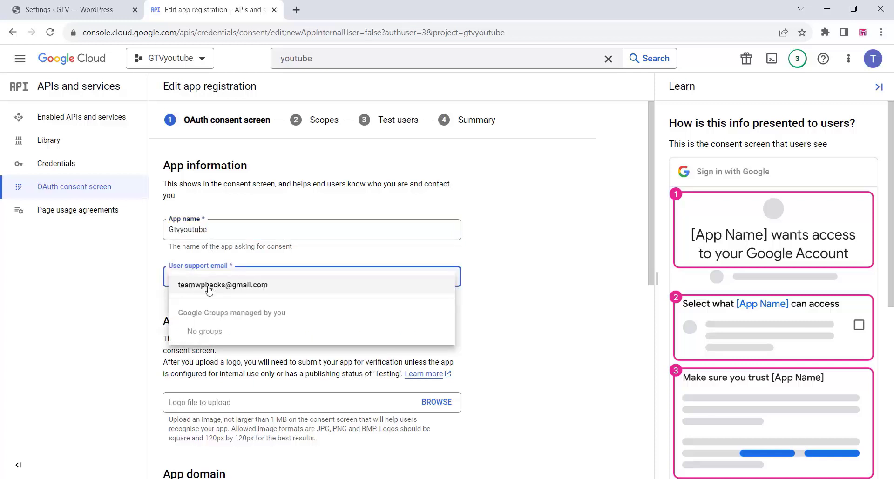
{"action": "left_click", "coordinate": [200, 287]}
{"action": "scroll", "coordinate": [199, 288], "scroll_direction": "down", "scroll_amount": 3}
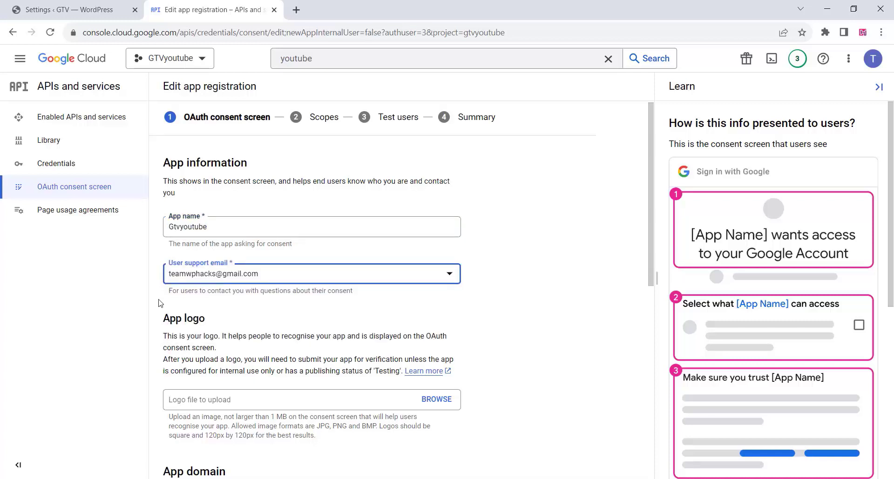
{"action": "left_click", "coordinate": [448, 229]}
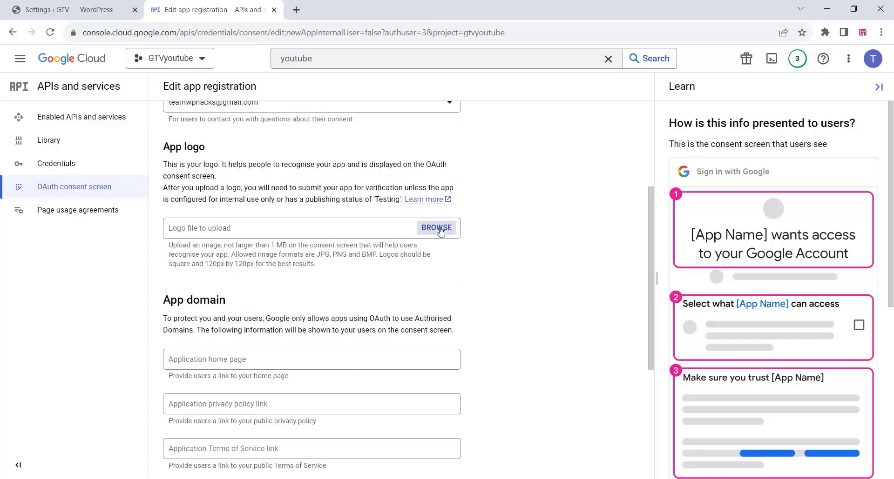
{"action": "left_click", "coordinate": [305, 264]}
{"action": "scroll", "coordinate": [298, 262], "scroll_direction": "down", "scroll_amount": 3}
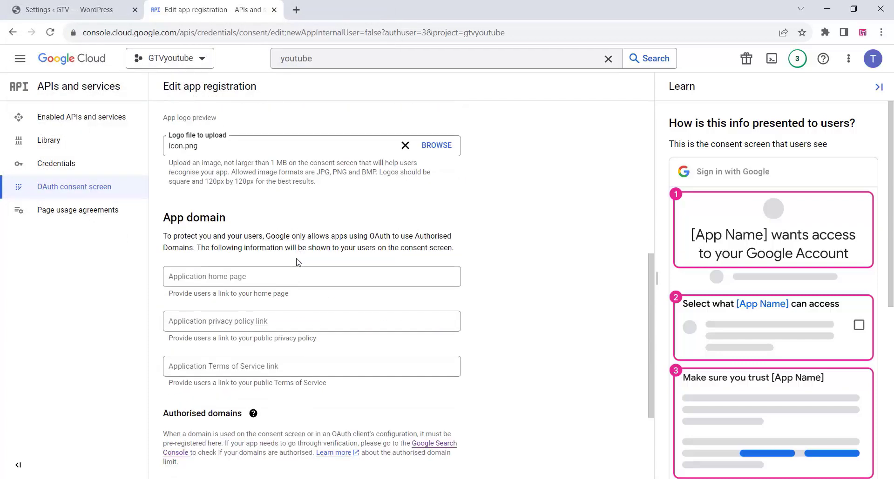
{"action": "scroll", "coordinate": [297, 262], "scroll_direction": "down", "scroll_amount": 1}
{"action": "left_click", "coordinate": [199, 222]}
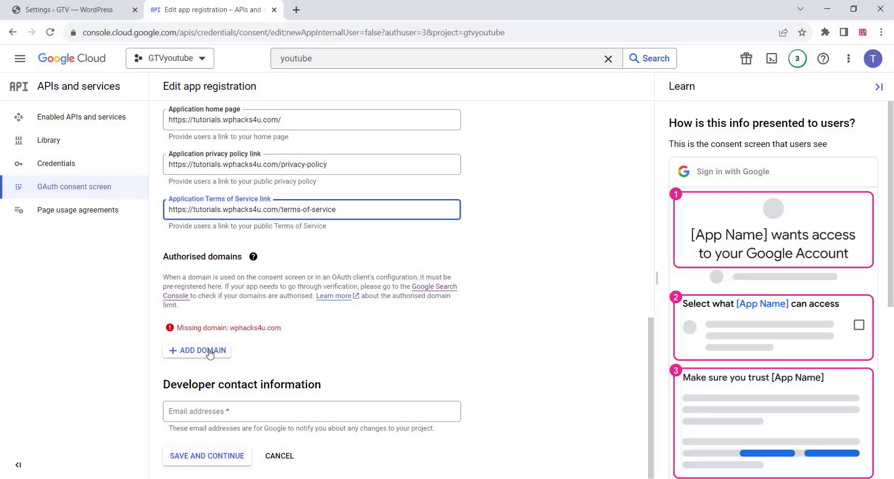
Step: Add wphacks4u.com as an authorised domain, copying it from the missing-domain notice
{"action": "left_click", "coordinate": [199, 352]}
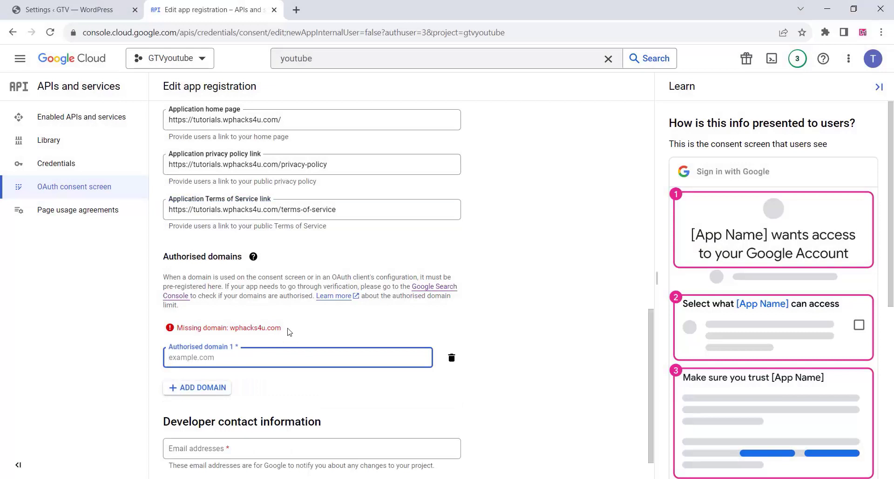
{"action": "left_click_drag", "start_coordinate": [289, 332], "coordinate": [231, 328]}
{"action": "right_click", "coordinate": [237, 329]}
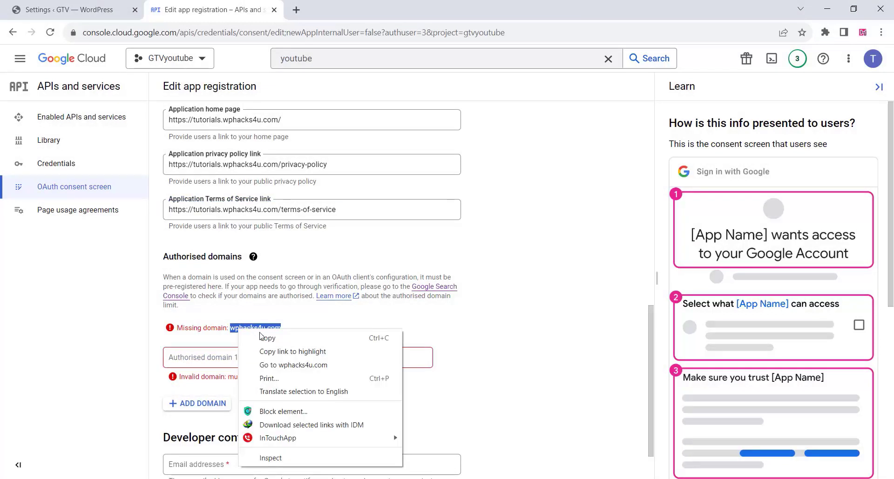
{"action": "left_click", "coordinate": [267, 339]}
{"action": "left_click", "coordinate": [193, 363]}
{"action": "left_click", "coordinate": [187, 356]}
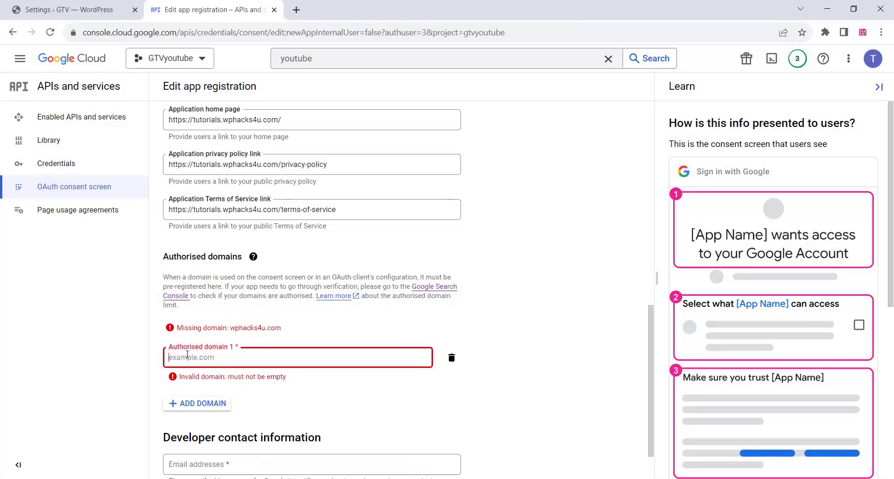
{"action": "key", "text": "ctrl+v"}
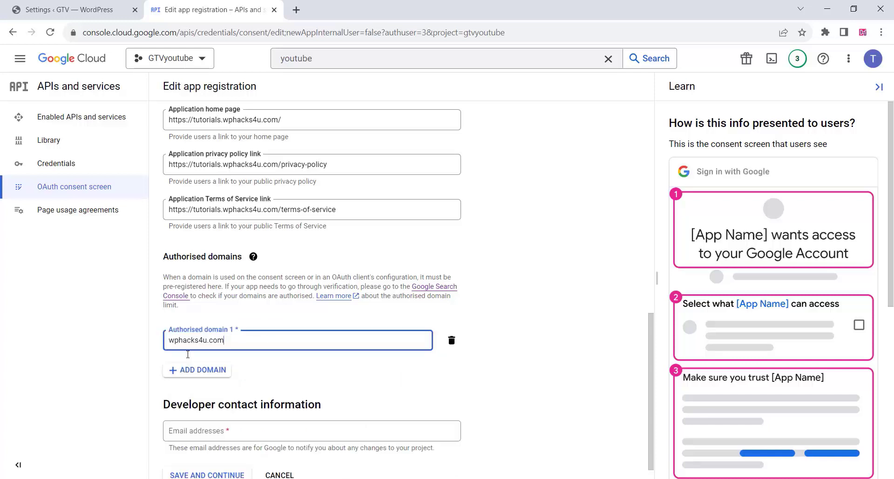
Step: Fill in the developer contact email, save the consent screen details and continue to the scopes
{"action": "scroll", "coordinate": [287, 396], "scroll_direction": "down", "scroll_amount": 1}
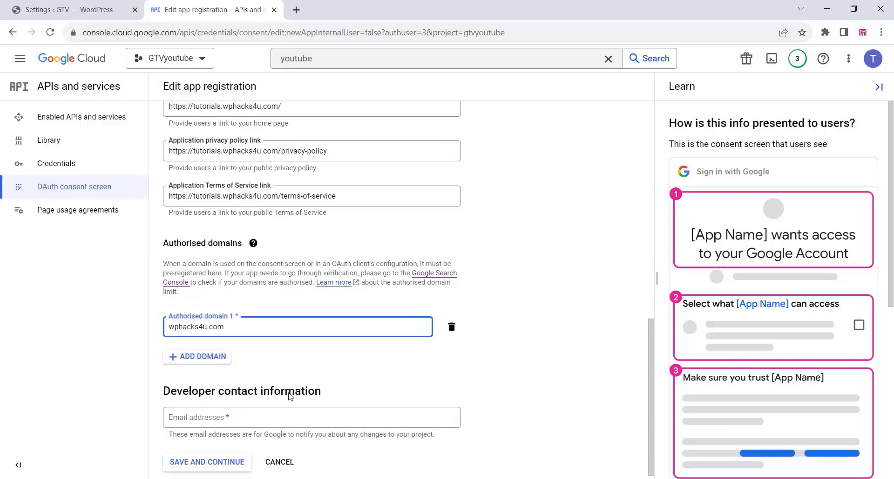
{"action": "left_click", "coordinate": [233, 411]}
{"action": "key", "text": "ctrl+v"}
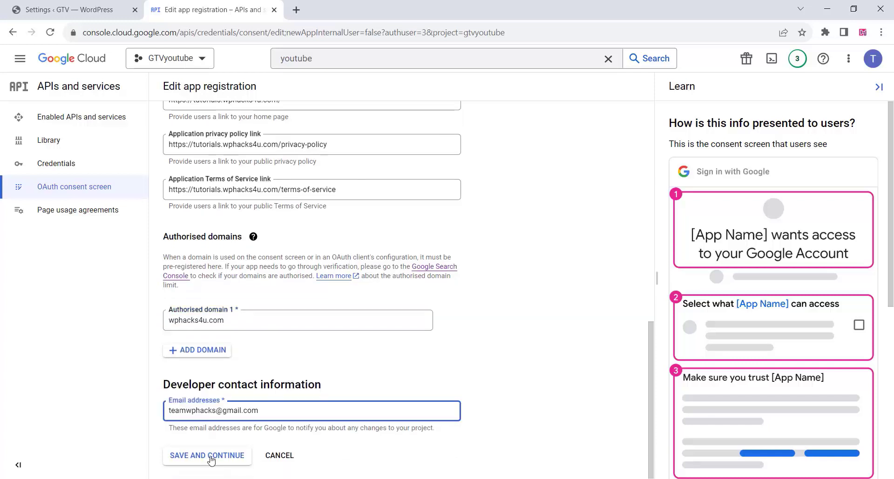
{"action": "left_click", "coordinate": [210, 457]}
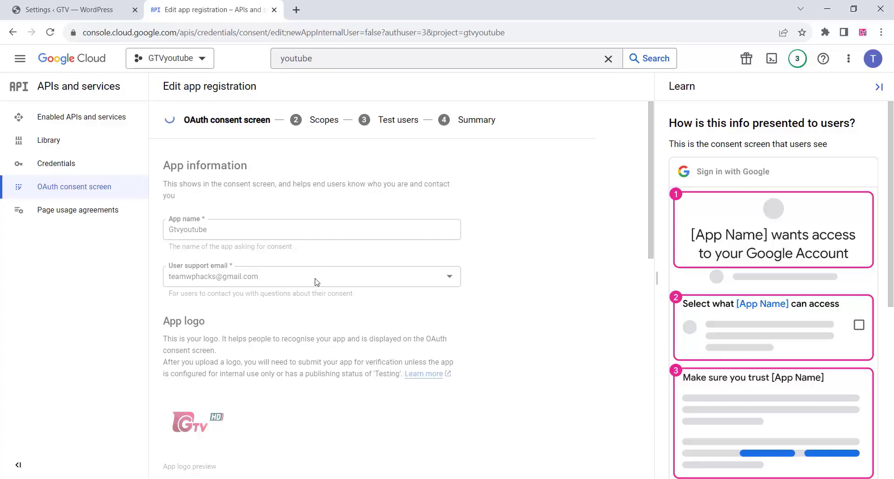
{"action": "scroll", "coordinate": [315, 281], "scroll_direction": "down", "scroll_amount": 3}
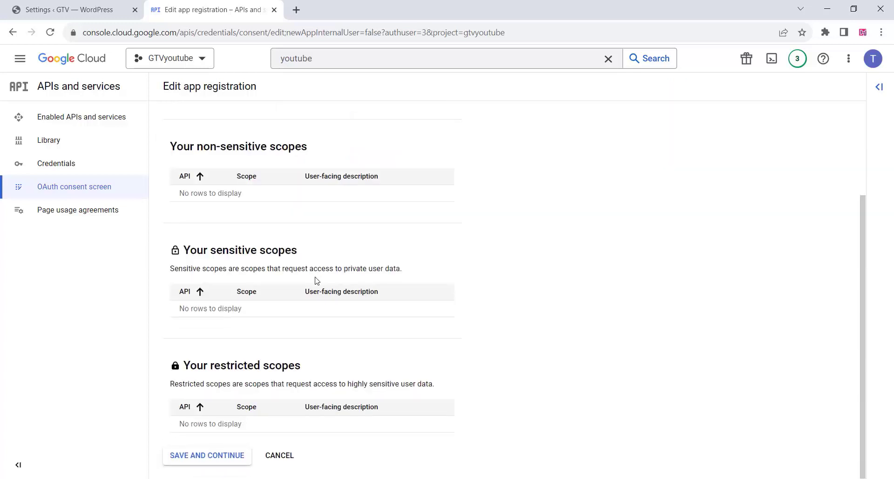
Step: Save the scopes and test users stages without adding any entries, and return to the OAuth consent screen dashboard
{"action": "left_click", "coordinate": [208, 457]}
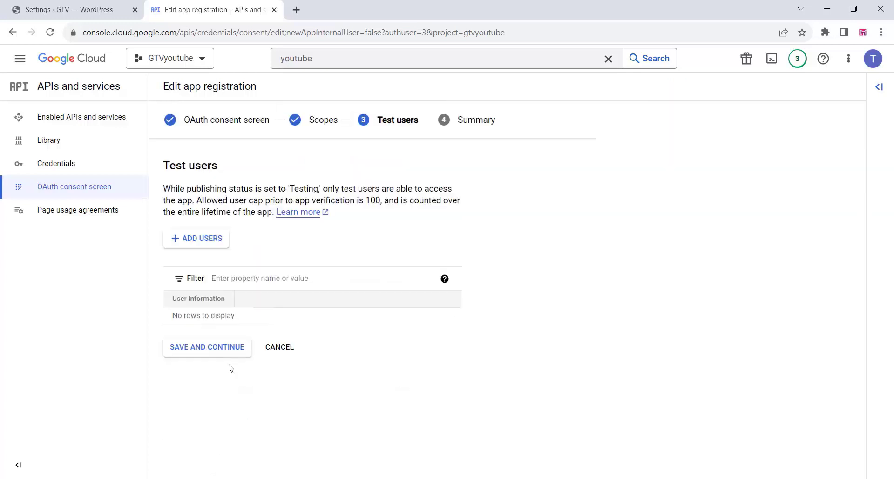
{"action": "left_click", "coordinate": [208, 350]}
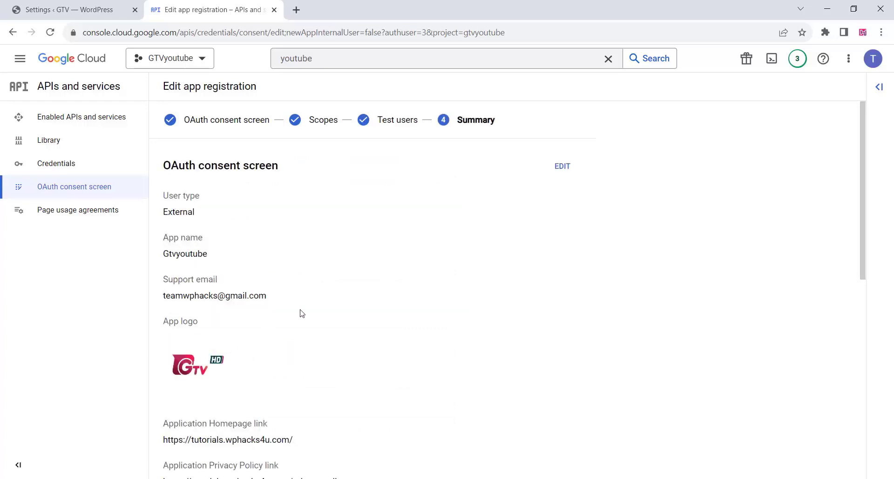
{"action": "scroll", "coordinate": [301, 314], "scroll_direction": "down", "scroll_amount": 10}
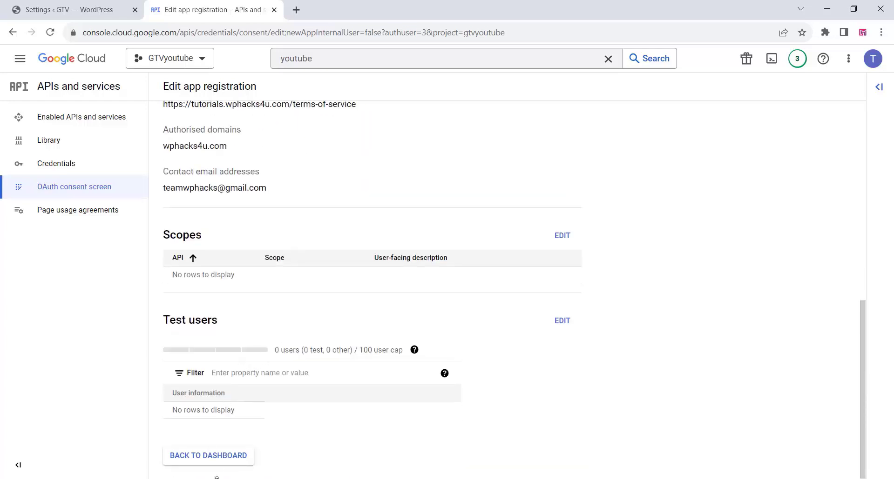
{"action": "left_click", "coordinate": [216, 461]}
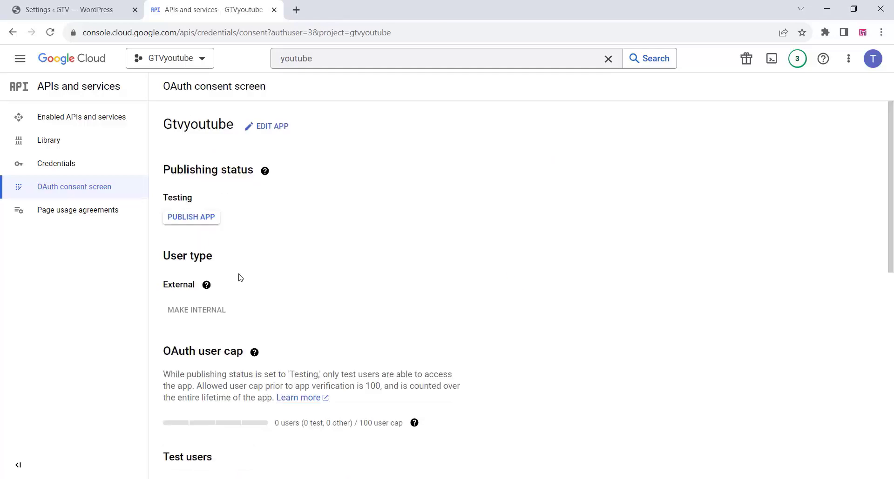
Step: Publish the Gtvyoutube app from testing to production and confirm the push
{"action": "left_click", "coordinate": [196, 219]}
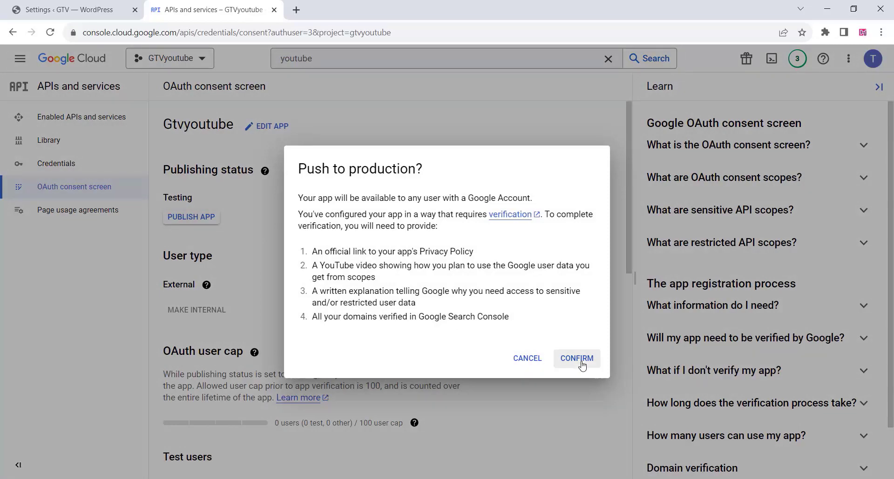
{"action": "left_click", "coordinate": [580, 360]}
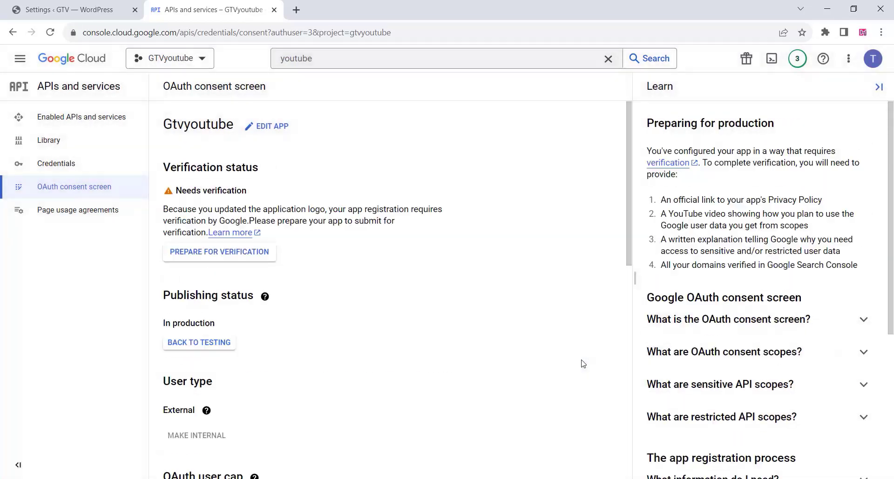
{"action": "scroll", "coordinate": [337, 324], "scroll_direction": "down", "scroll_amount": 8}
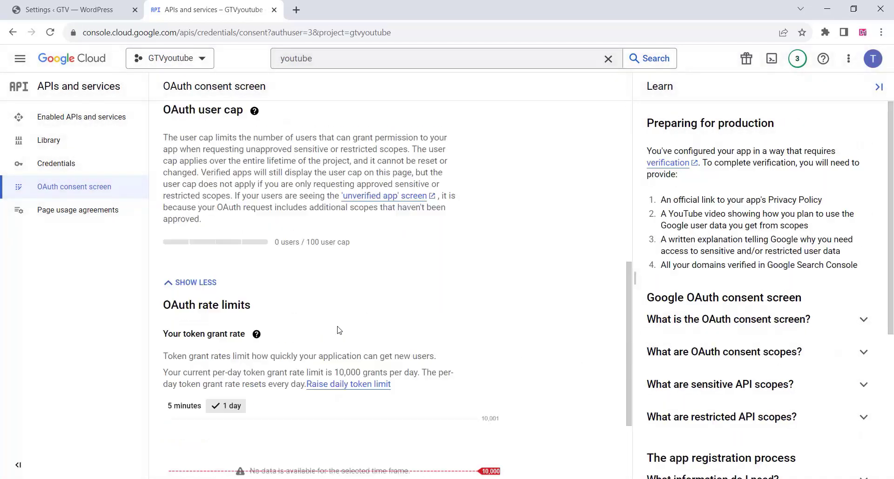
Step: Start a new OAuth client ID credential with application type Web application, keeping the name Web client 1
{"action": "left_click", "coordinate": [56, 168]}
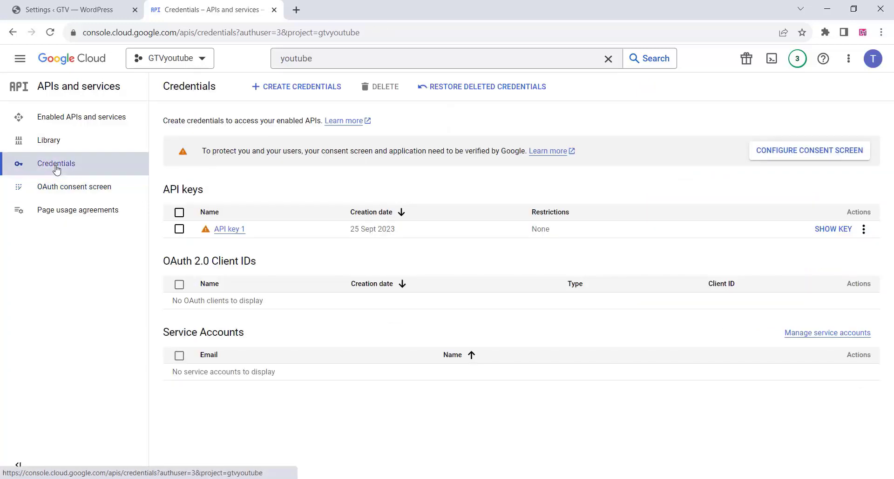
{"action": "left_click", "coordinate": [295, 88]}
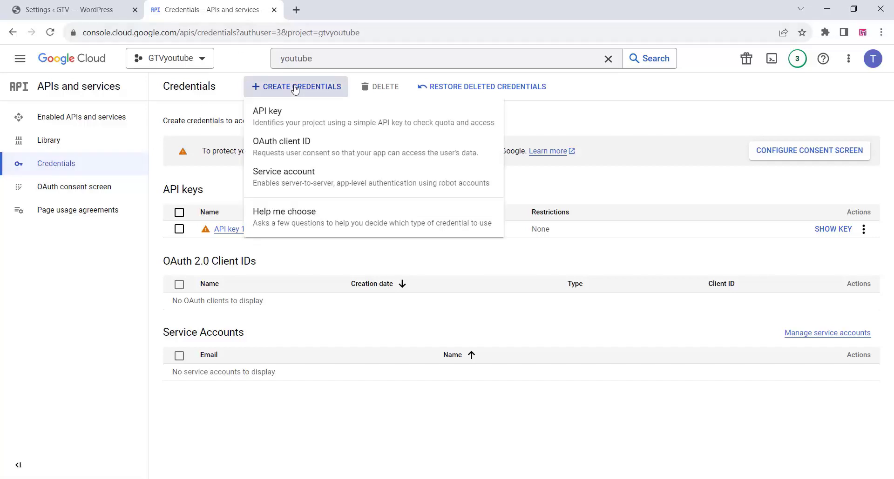
{"action": "left_click", "coordinate": [285, 151]}
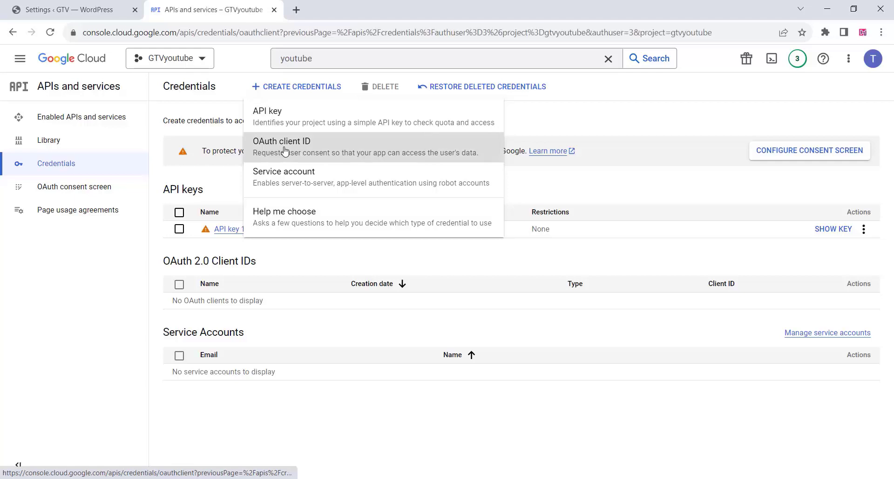
{"action": "left_click", "coordinate": [239, 179]}
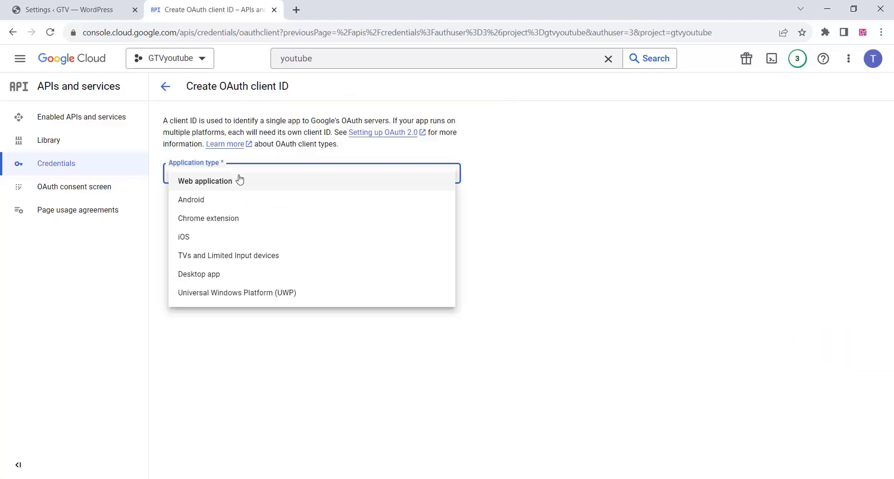
{"action": "left_click", "coordinate": [231, 188]}
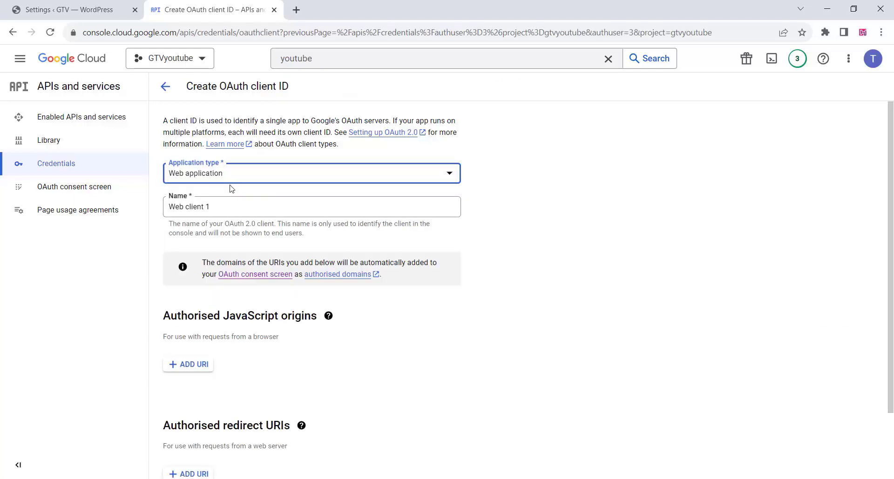
{"action": "left_click", "coordinate": [224, 212]}
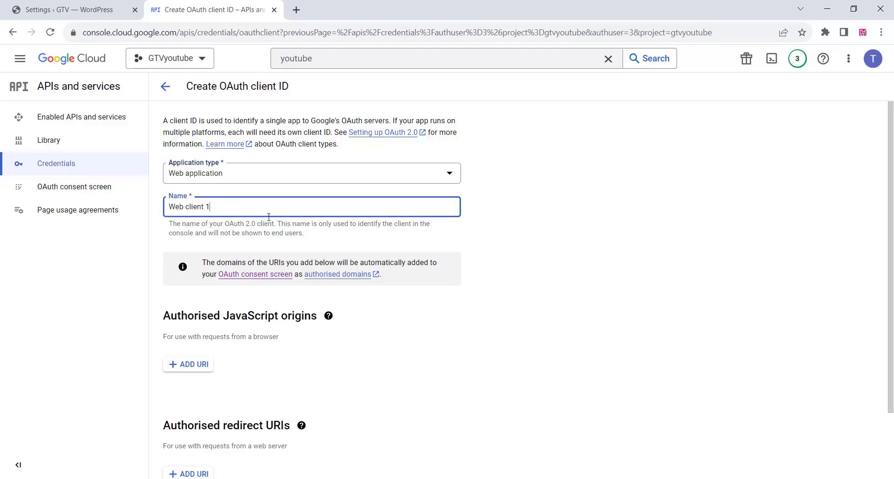
{"action": "scroll", "coordinate": [269, 215], "scroll_direction": "down", "scroll_amount": 2}
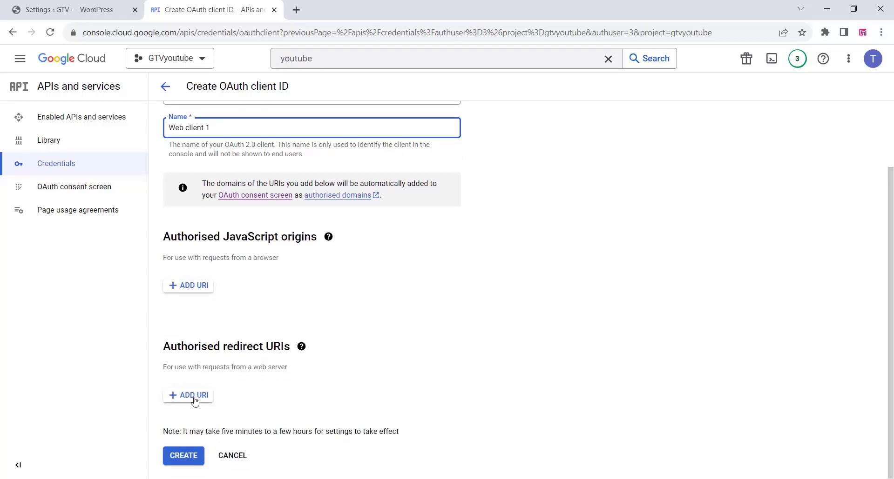
Step: Switch to WordPress and copy the redirect URL from Nextend Social Login's Google setup instructions
{"action": "left_click", "coordinate": [79, 9]}
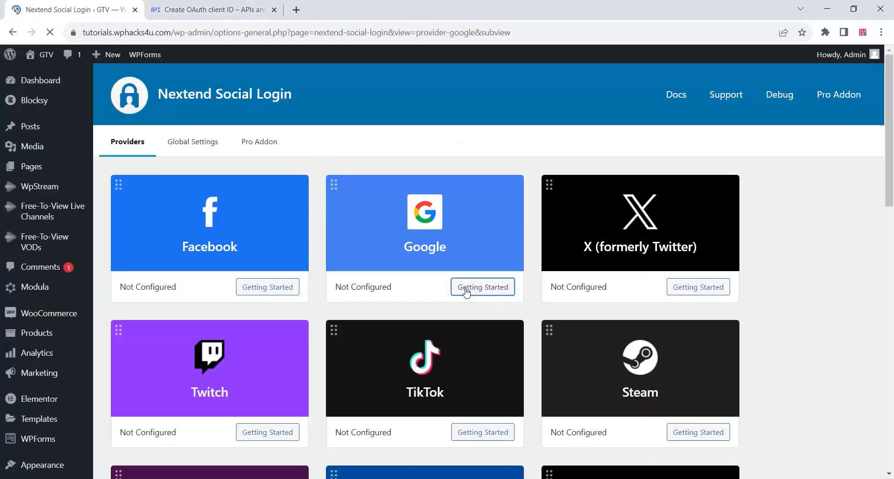
{"action": "left_click", "coordinate": [465, 289]}
{"action": "scroll", "coordinate": [372, 279], "scroll_direction": "down", "scroll_amount": 8}
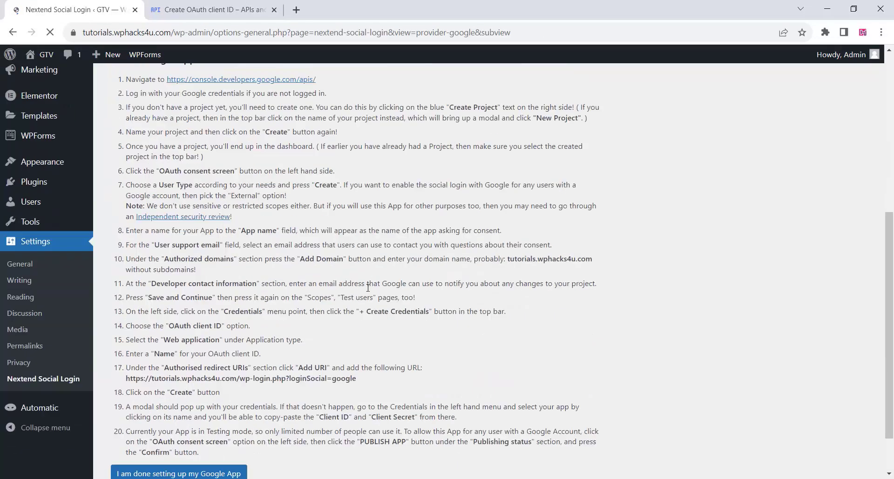
{"action": "left_click_drag", "start_coordinate": [358, 323], "coordinate": [125, 325]}
{"action": "right_click", "coordinate": [139, 324]}
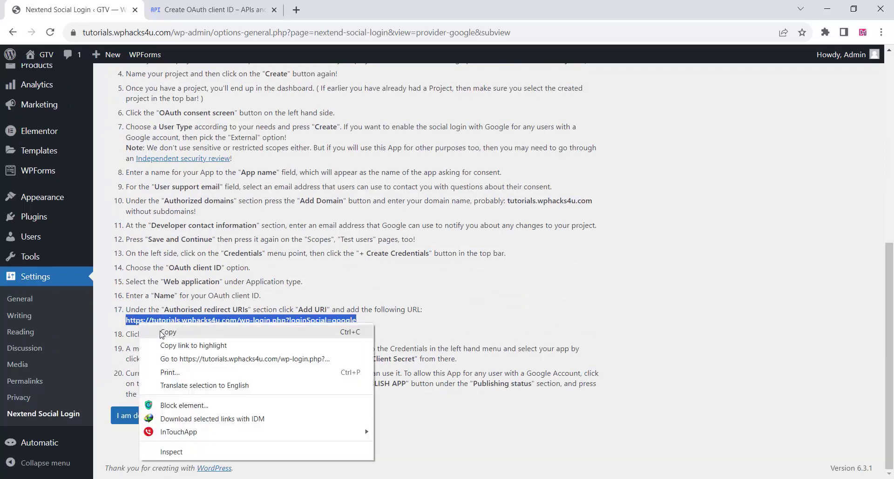
{"action": "left_click", "coordinate": [163, 332]}
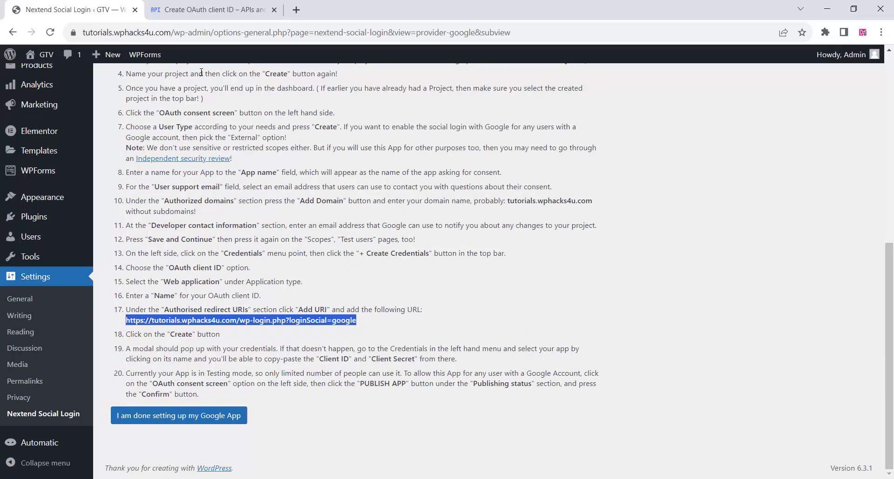
{"action": "left_click", "coordinate": [209, 10]}
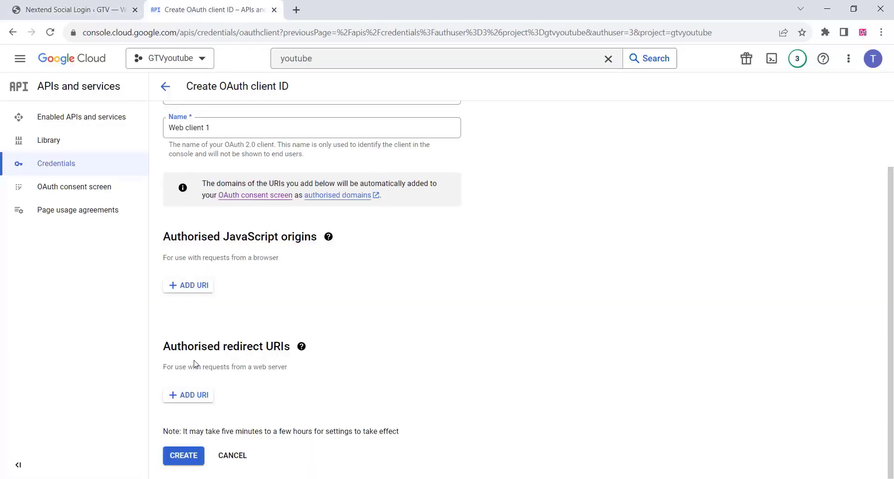
{"action": "left_click", "coordinate": [193, 397]}
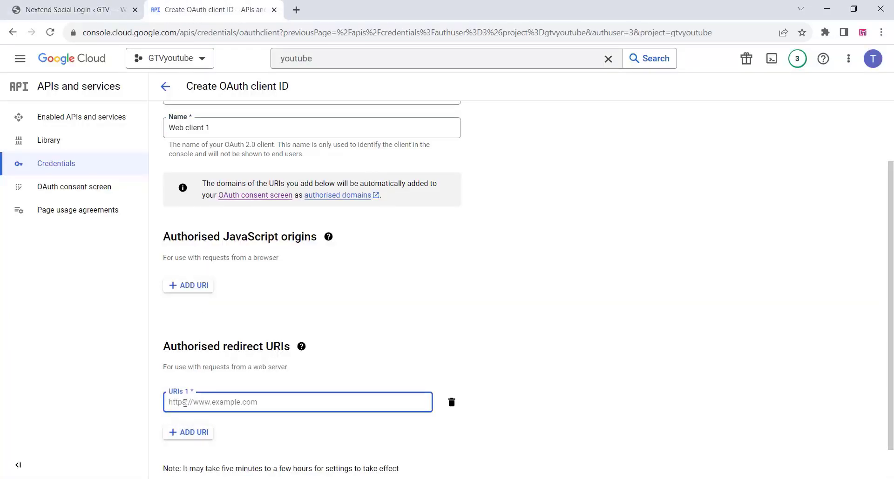
{"action": "right_click", "coordinate": [185, 402]}
{"action": "left_click", "coordinate": [215, 282]}
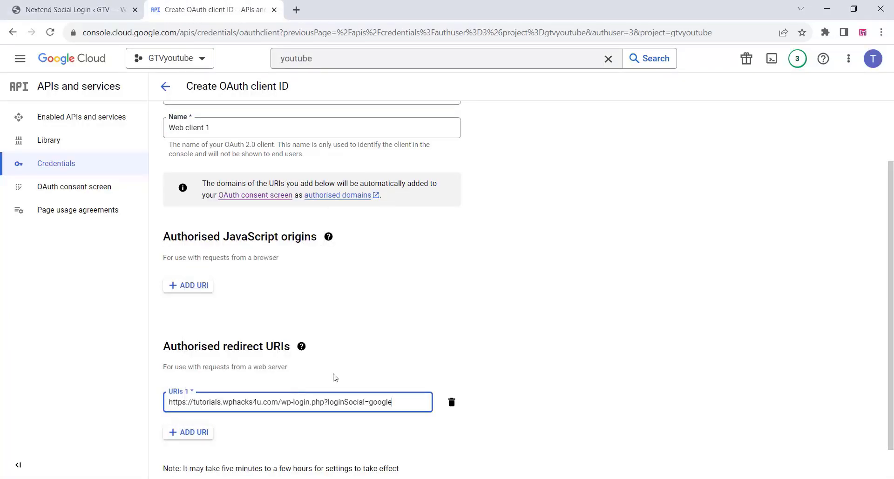
{"action": "left_click", "coordinate": [396, 362]}
{"action": "scroll", "coordinate": [391, 360], "scroll_direction": "down", "scroll_amount": 1}
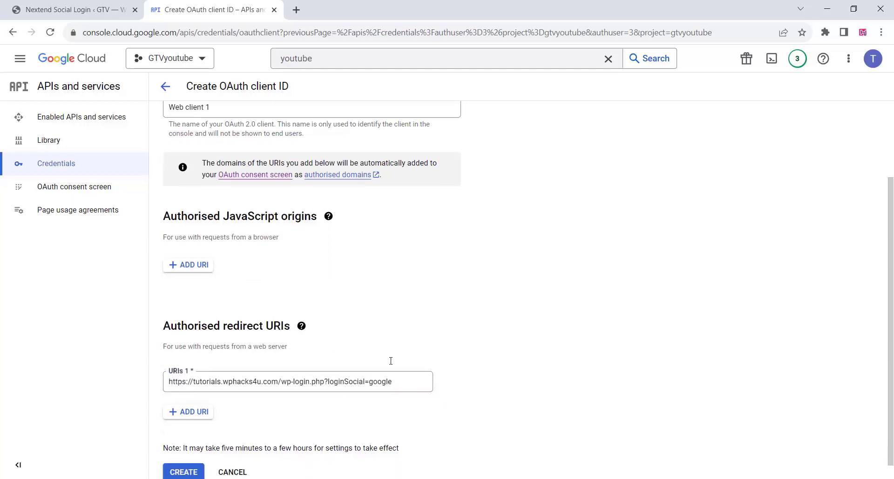
{"action": "left_click", "coordinate": [186, 459]}
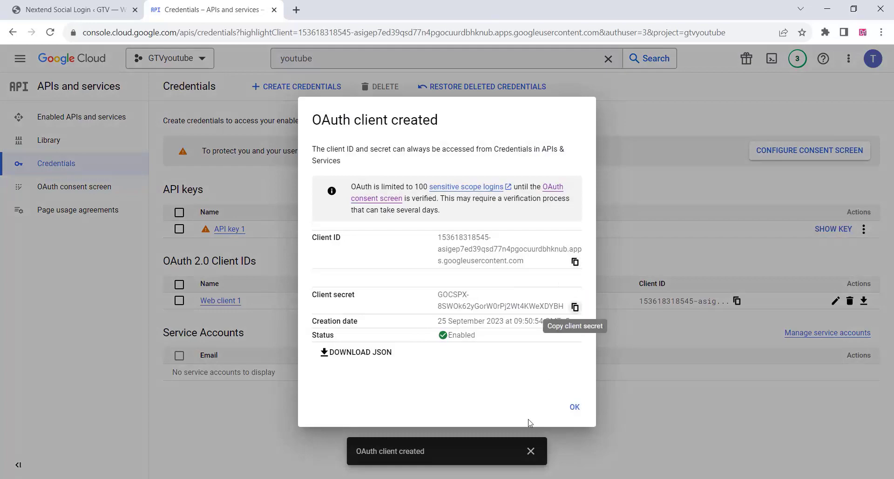
Step: In WordPress, finish the Google app setup guide and paste the OAuth client ID into the Google provider settings
{"action": "left_click", "coordinate": [68, 6]}
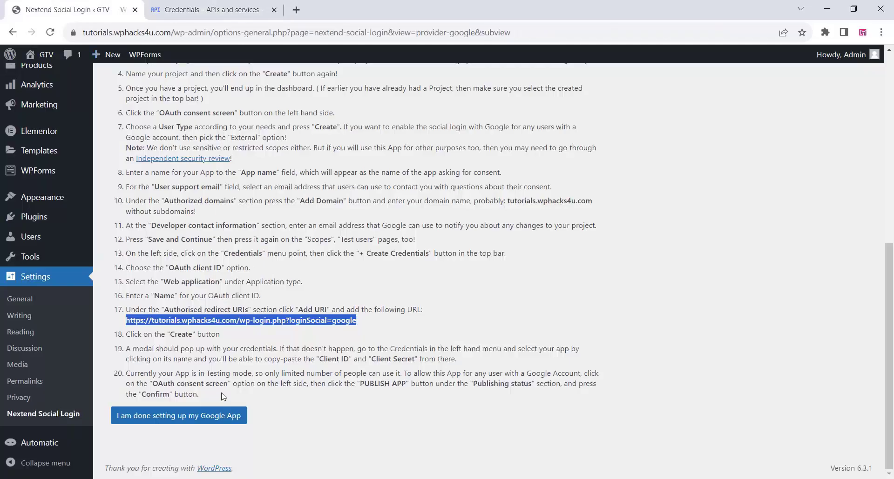
{"action": "left_click", "coordinate": [187, 420]}
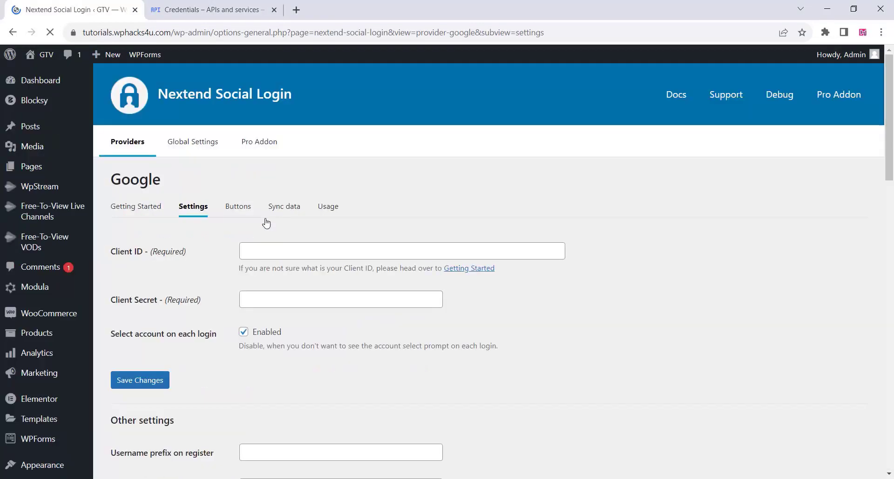
{"action": "left_click", "coordinate": [260, 254]}
{"action": "right_click", "coordinate": [241, 254]}
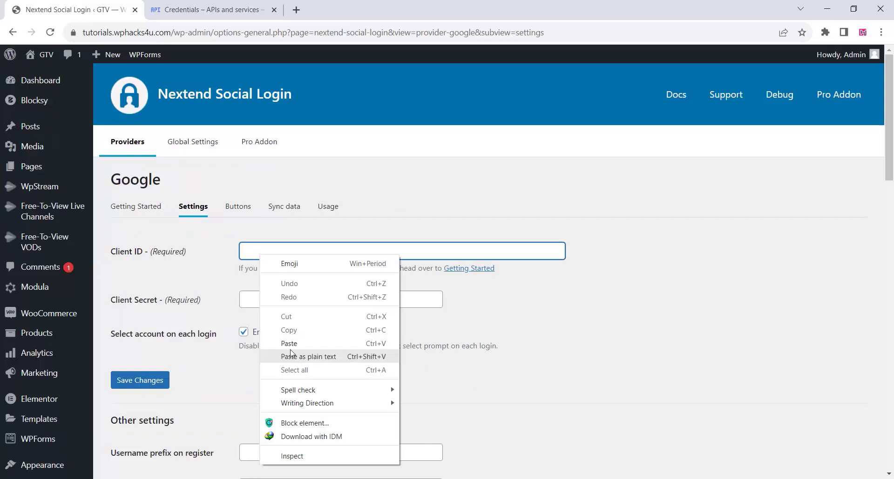
{"action": "left_click", "coordinate": [292, 354]}
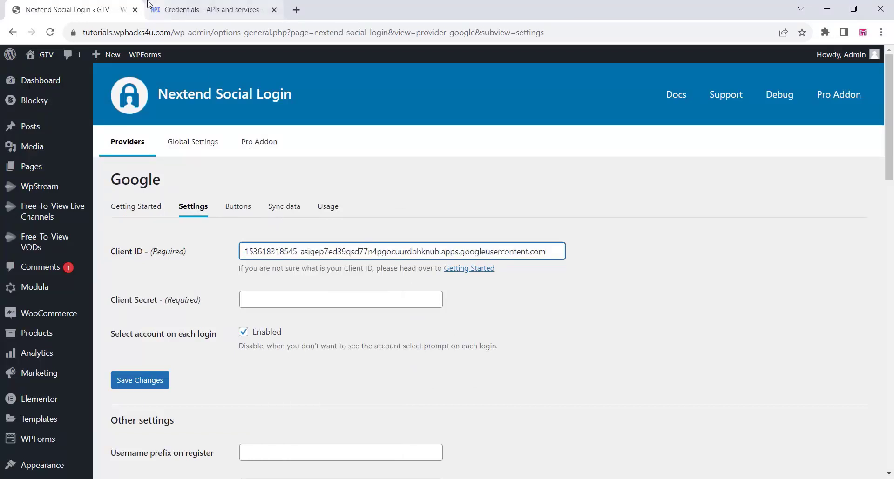
Step: Copy the client secret from Google Cloud, paste it into the Google provider's Client Secret field in WordPress and save the settings
{"action": "left_click", "coordinate": [203, 7]}
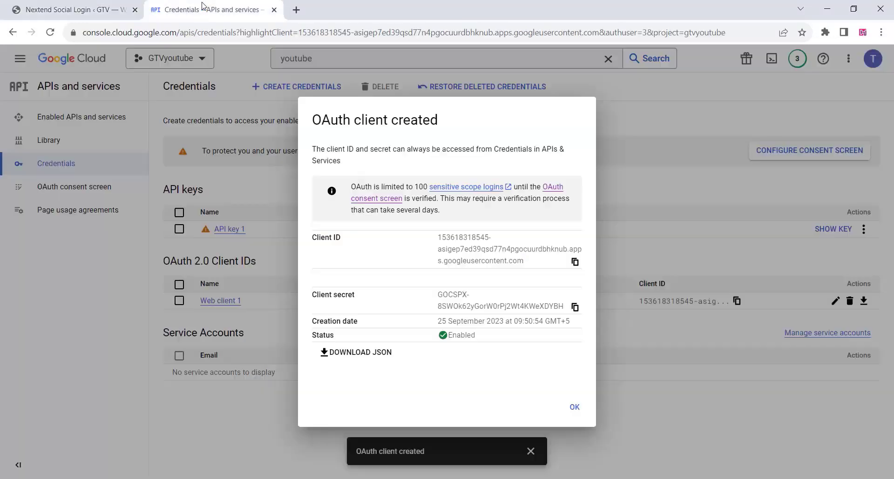
{"action": "left_click", "coordinate": [575, 308]}
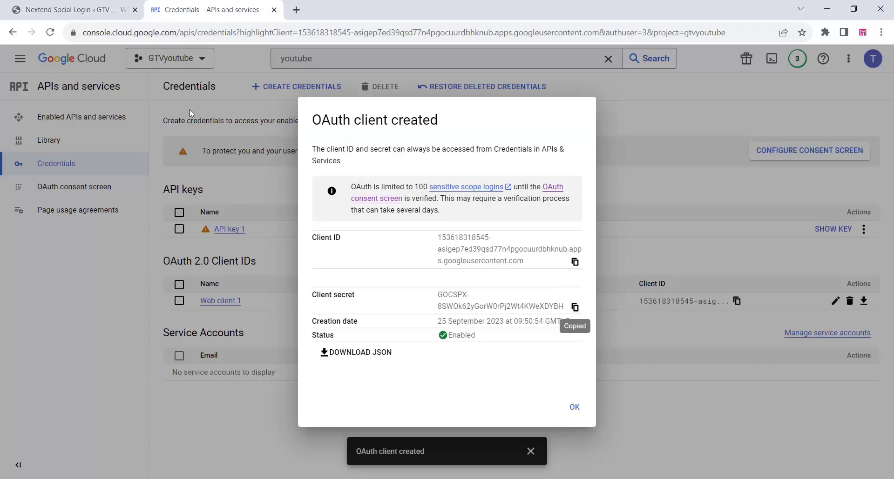
{"action": "left_click", "coordinate": [70, 9]}
{"action": "left_click", "coordinate": [262, 301]}
{"action": "right_click", "coordinate": [262, 300]}
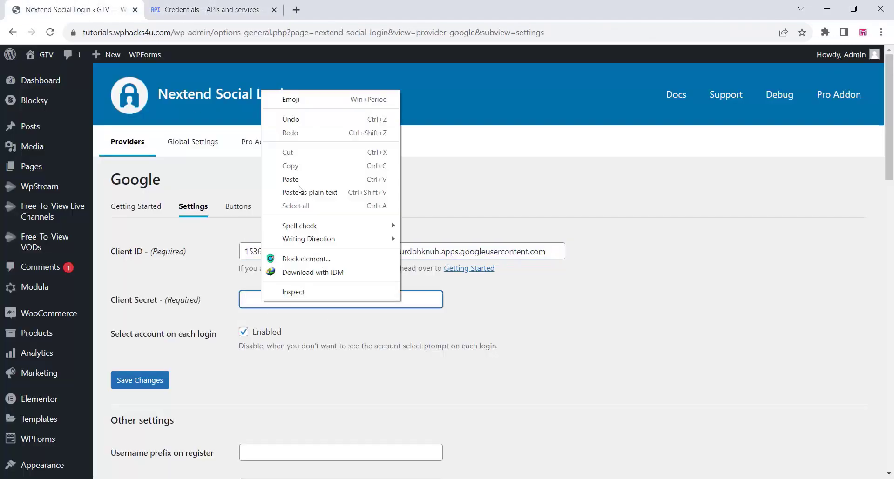
{"action": "left_click", "coordinate": [290, 179]}
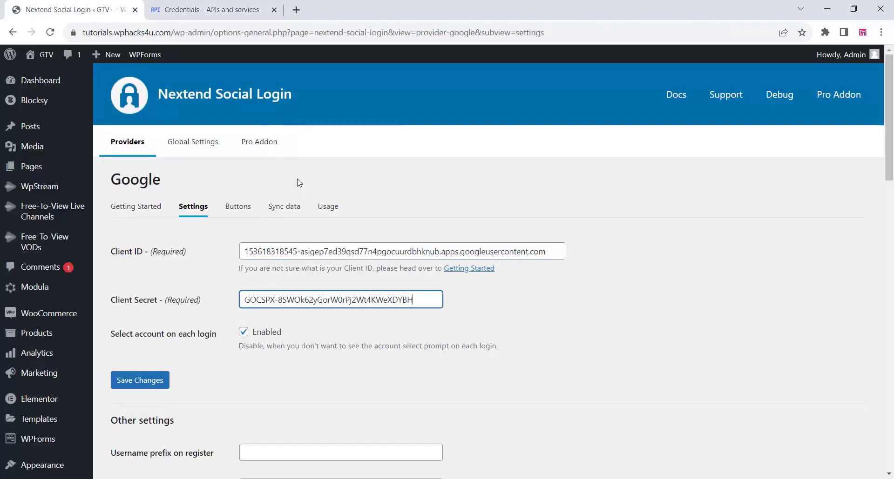
{"action": "left_click", "coordinate": [146, 389]}
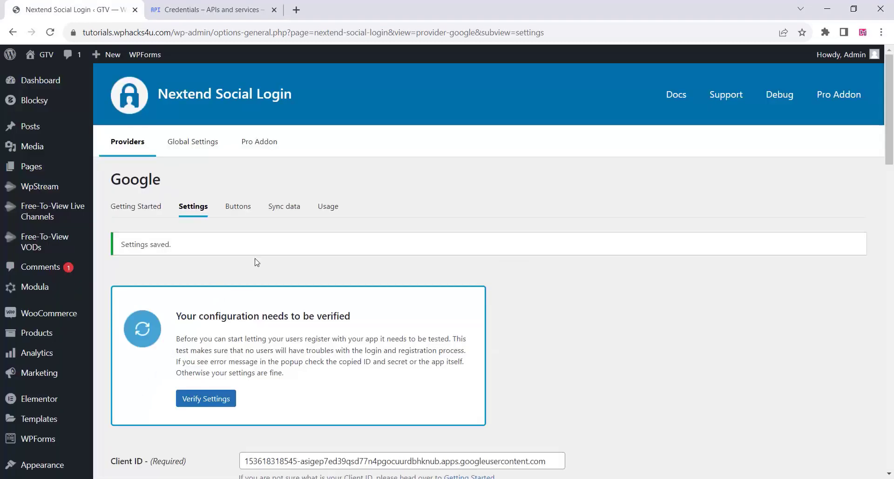
Step: Verify the Google provider's configuration and enable Google login for the site
{"action": "scroll", "coordinate": [257, 263], "scroll_direction": "down", "scroll_amount": 4}
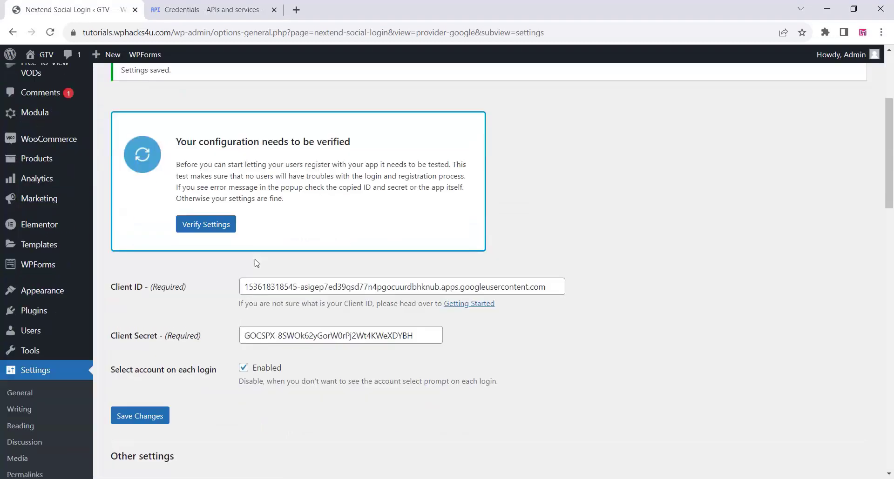
{"action": "left_click", "coordinate": [207, 228]}
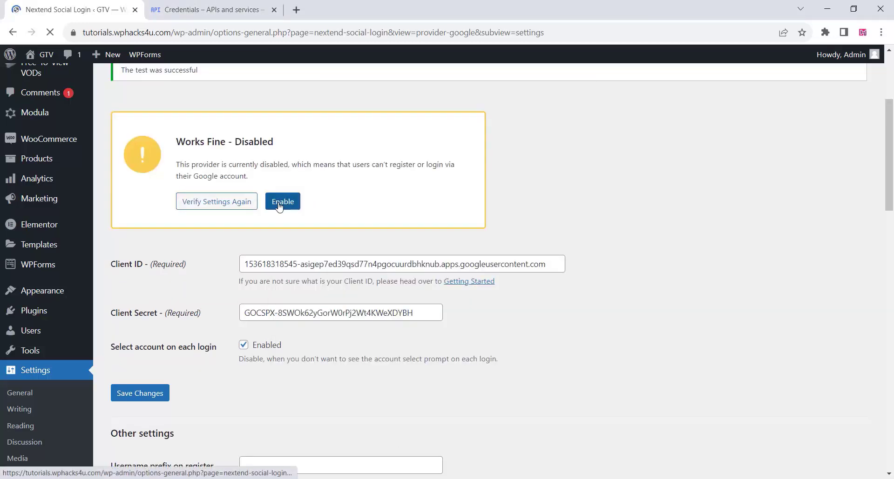
{"action": "left_click", "coordinate": [279, 206]}
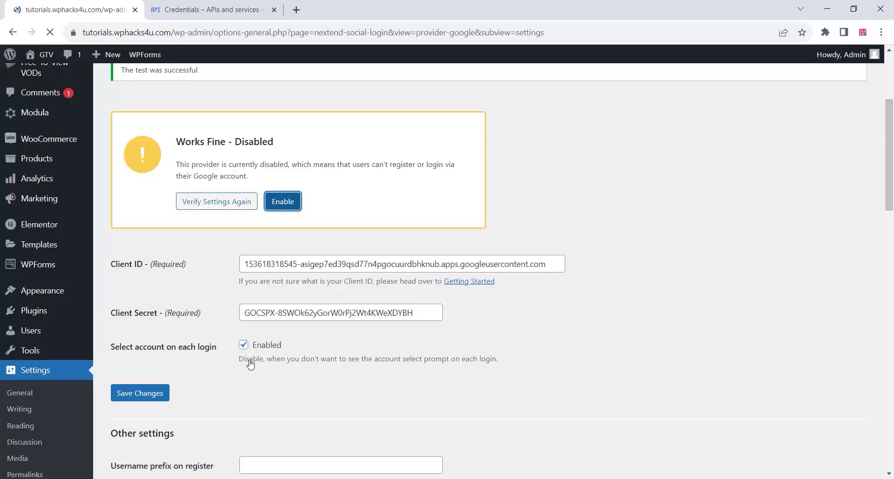
Step: Review the Google provider's settings and the general options in the Nextend Social Login global settings
{"action": "scroll", "coordinate": [251, 363], "scroll_direction": "down", "scroll_amount": 5}
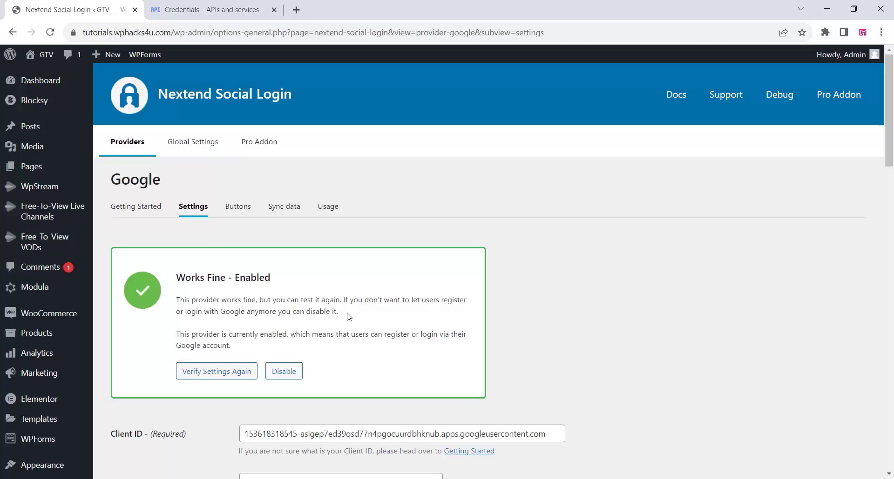
{"action": "scroll", "coordinate": [349, 317], "scroll_direction": "down", "scroll_amount": 8}
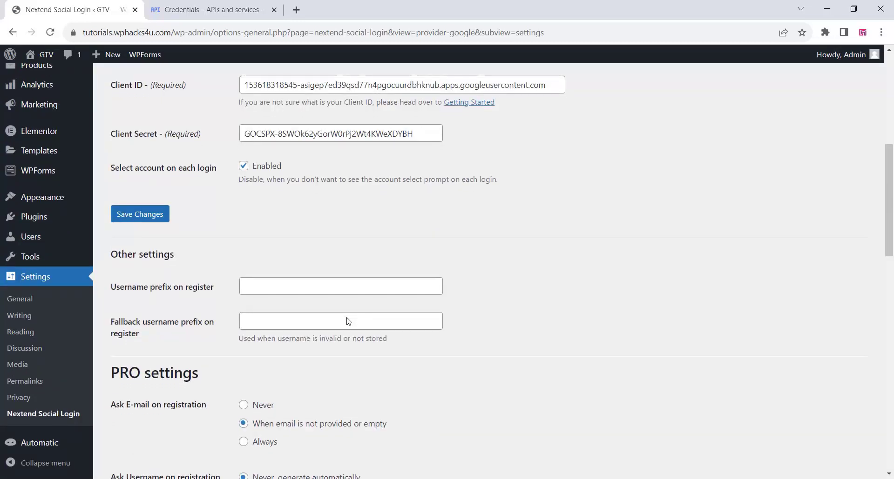
{"action": "scroll", "coordinate": [347, 321], "scroll_direction": "up", "scroll_amount": 8}
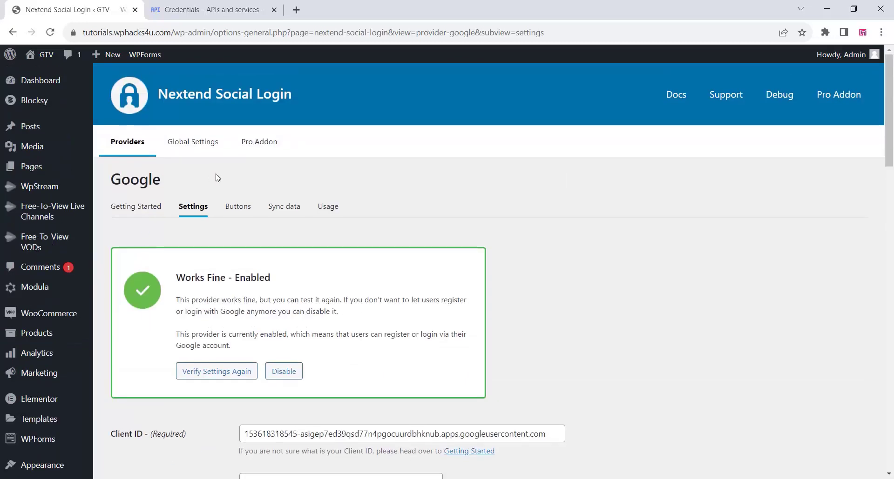
{"action": "left_click", "coordinate": [196, 143]}
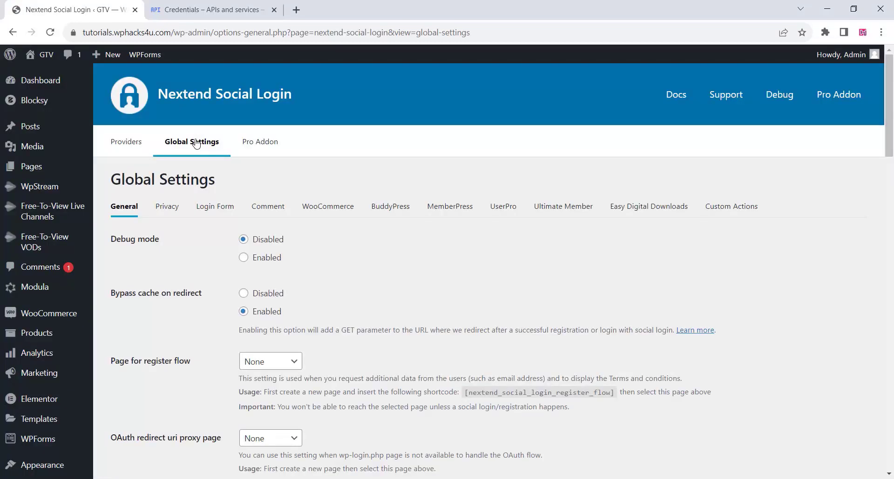
{"action": "scroll", "coordinate": [342, 276], "scroll_direction": "down", "scroll_amount": 7}
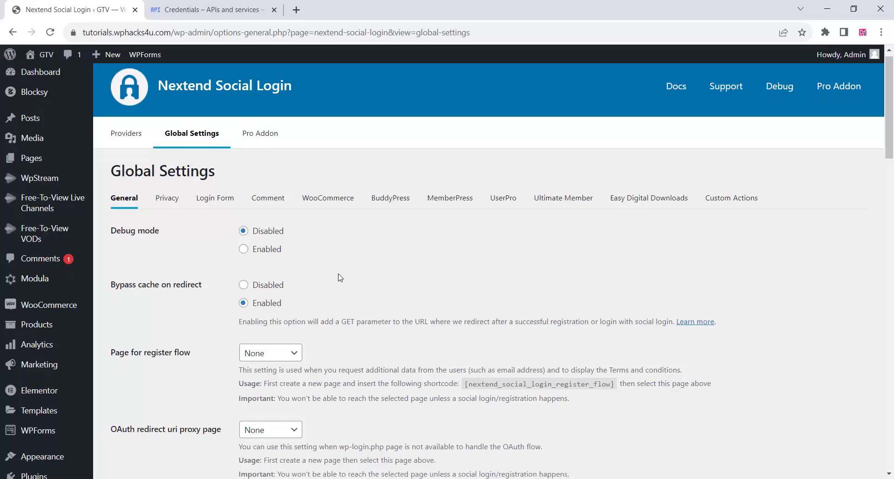
{"action": "scroll", "coordinate": [338, 281], "scroll_direction": "up", "scroll_amount": 7}
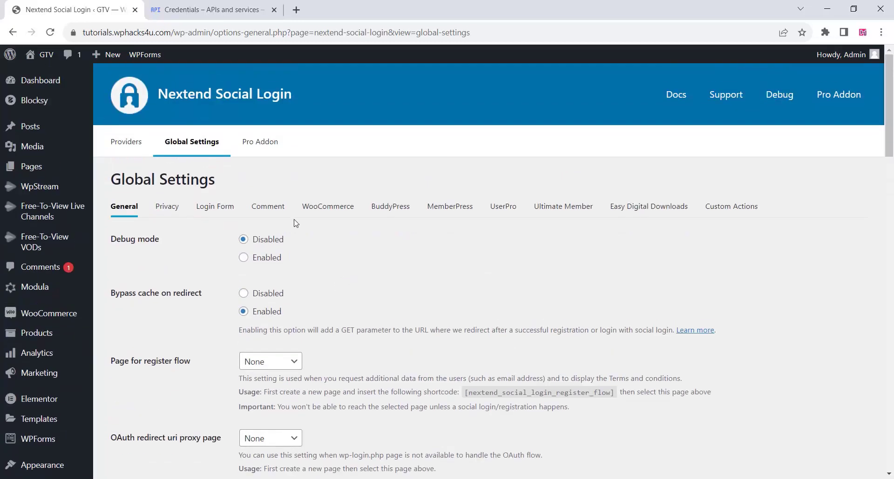
Step: In the social login's global WooCommerce settings, set the button style to Fullwidth and save the changes
{"action": "left_click", "coordinate": [323, 210]}
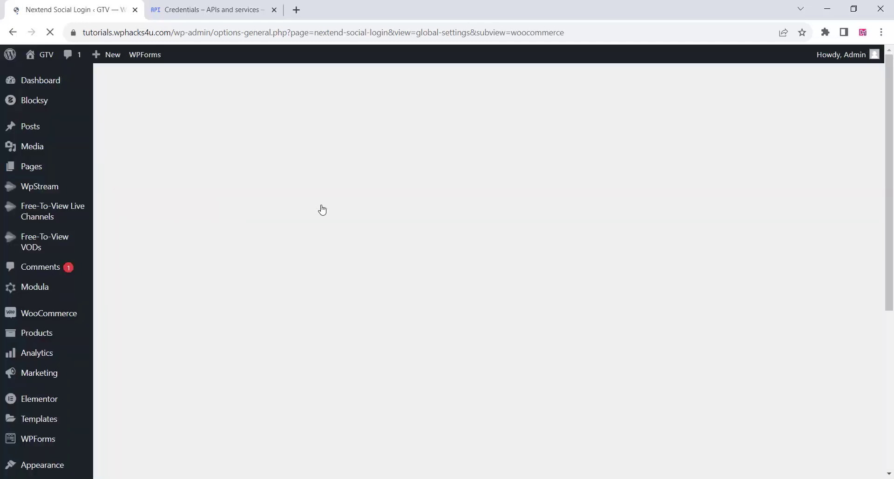
{"action": "scroll", "coordinate": [307, 251], "scroll_direction": "down", "scroll_amount": 1}
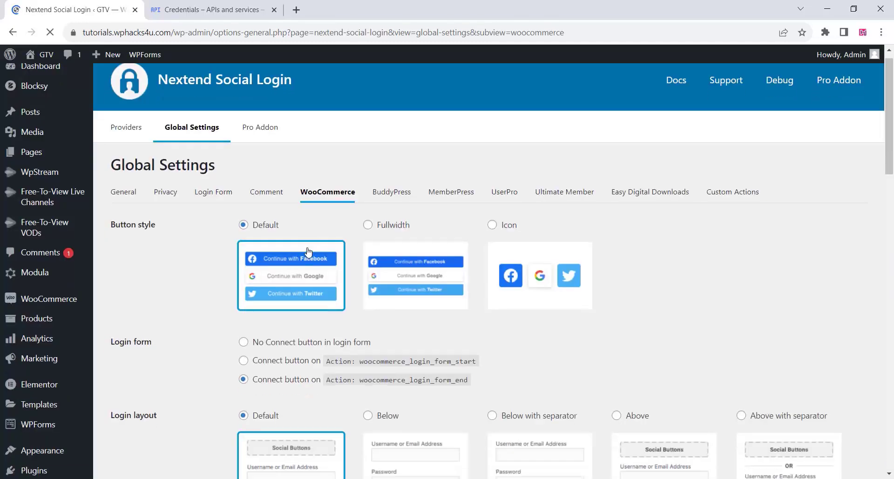
{"action": "left_click", "coordinate": [366, 181]}
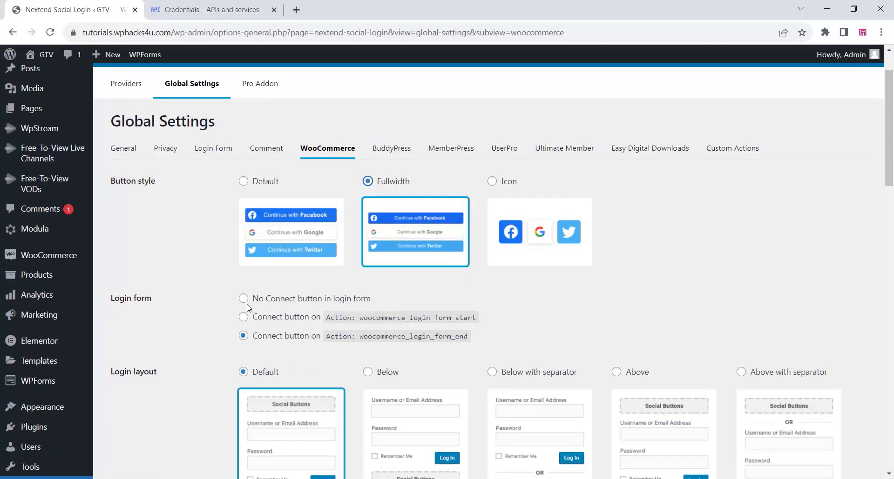
{"action": "scroll", "coordinate": [246, 308], "scroll_direction": "down", "scroll_amount": 1}
{"action": "scroll", "coordinate": [245, 308], "scroll_direction": "down", "scroll_amount": 2}
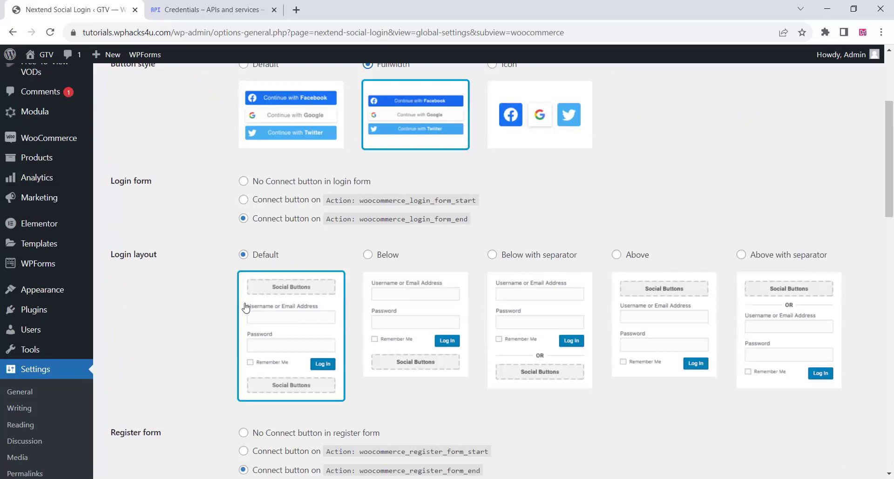
{"action": "scroll", "coordinate": [245, 307], "scroll_direction": "down", "scroll_amount": 3}
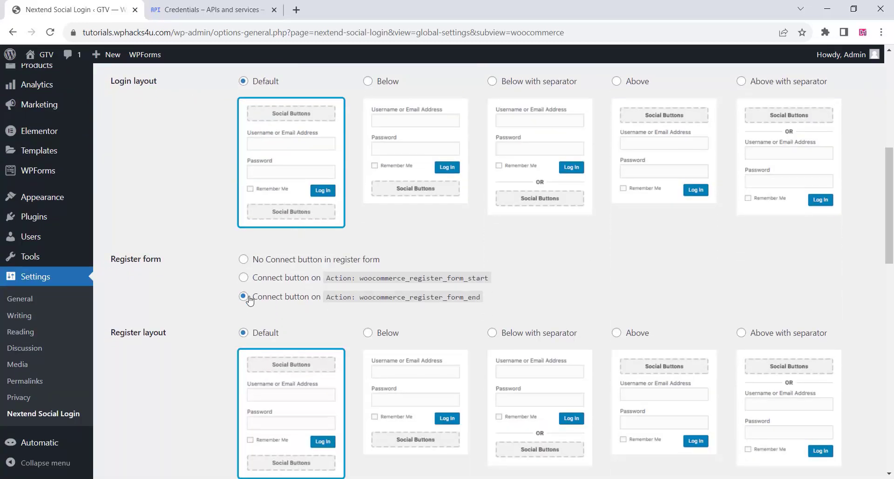
{"action": "scroll", "coordinate": [250, 300], "scroll_direction": "down", "scroll_amount": 6}
{"action": "scroll", "coordinate": [250, 302], "scroll_direction": "down", "scroll_amount": 5}
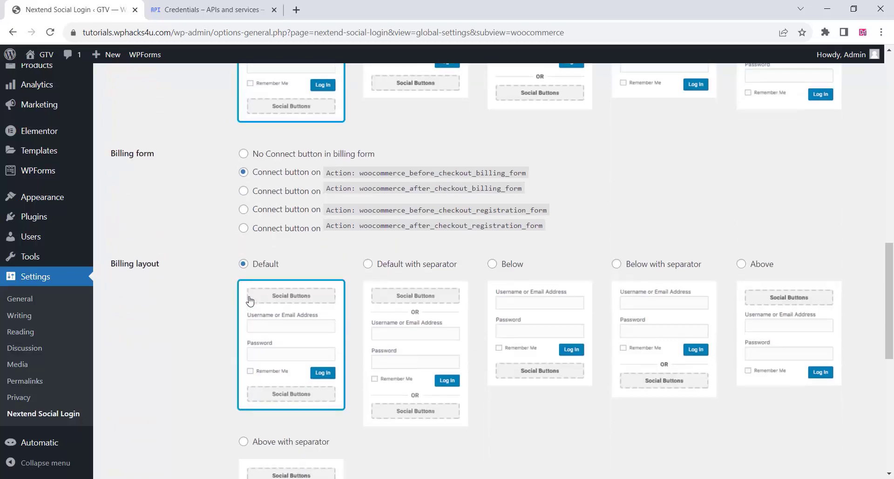
{"action": "scroll", "coordinate": [250, 302], "scroll_direction": "down", "scroll_amount": 2}
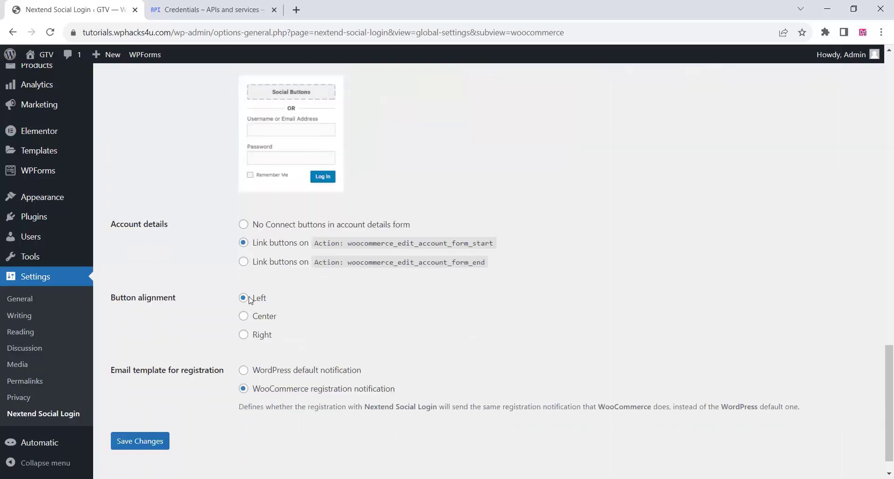
{"action": "left_click", "coordinate": [155, 428]}
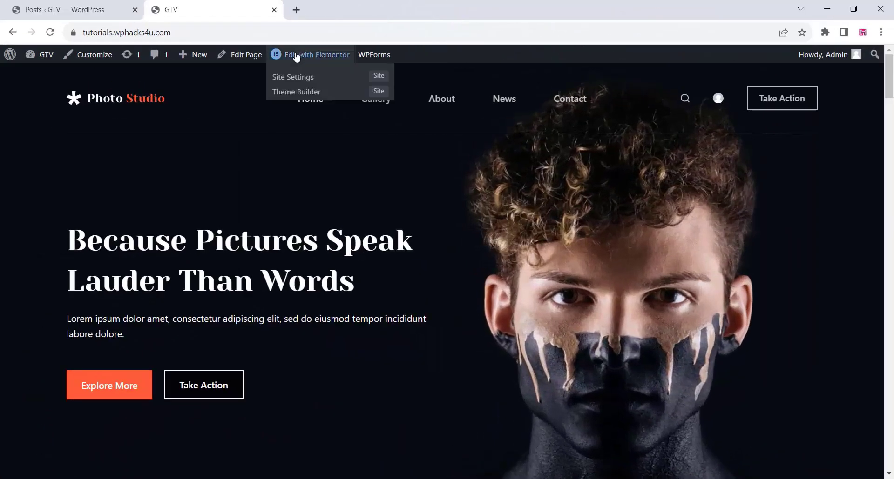
Step: Open the home page in Elementor, upload the football_fire_shoe_4k image and set it as the hero container's background
{"action": "left_click", "coordinate": [296, 57]}
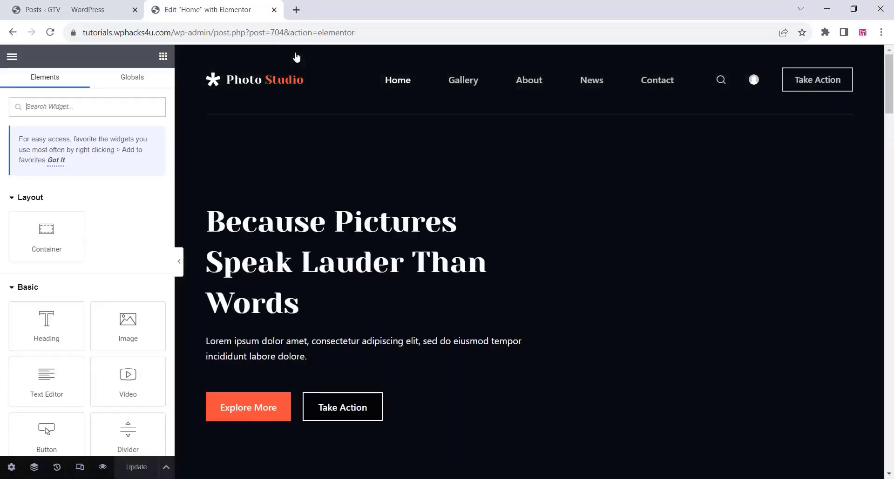
{"action": "right_click", "coordinate": [519, 130]}
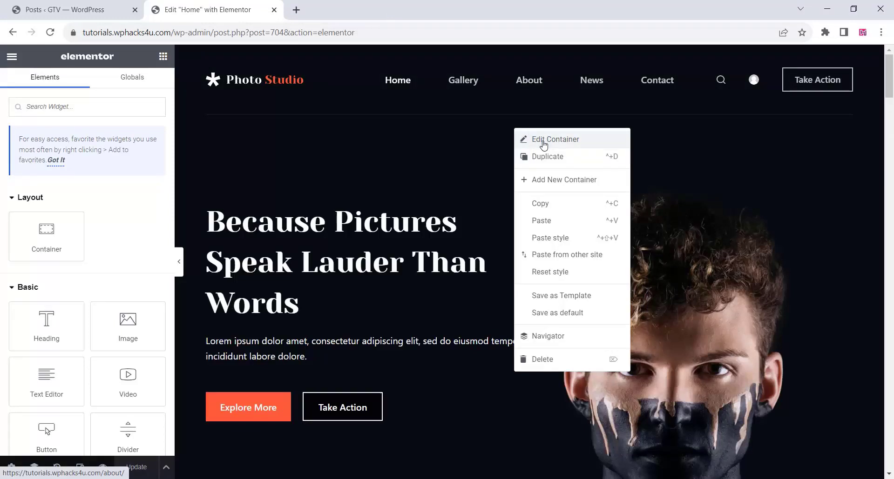
{"action": "left_click", "coordinate": [544, 145]}
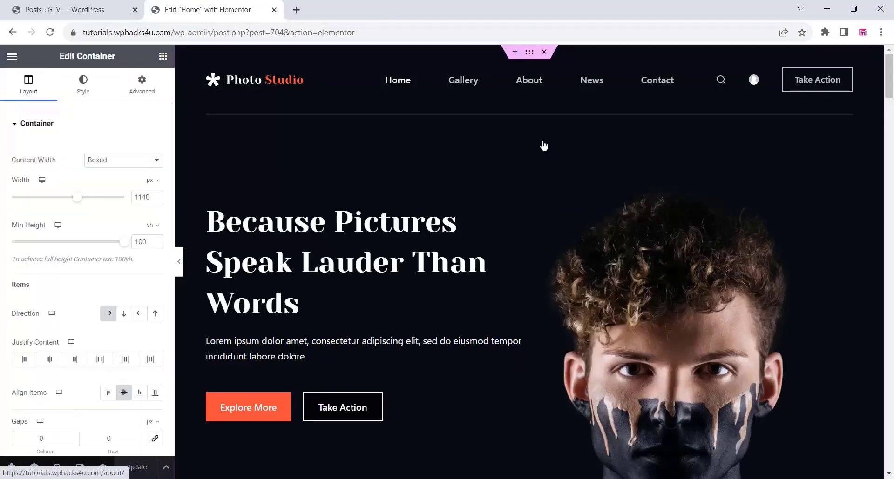
{"action": "left_click", "coordinate": [84, 90]}
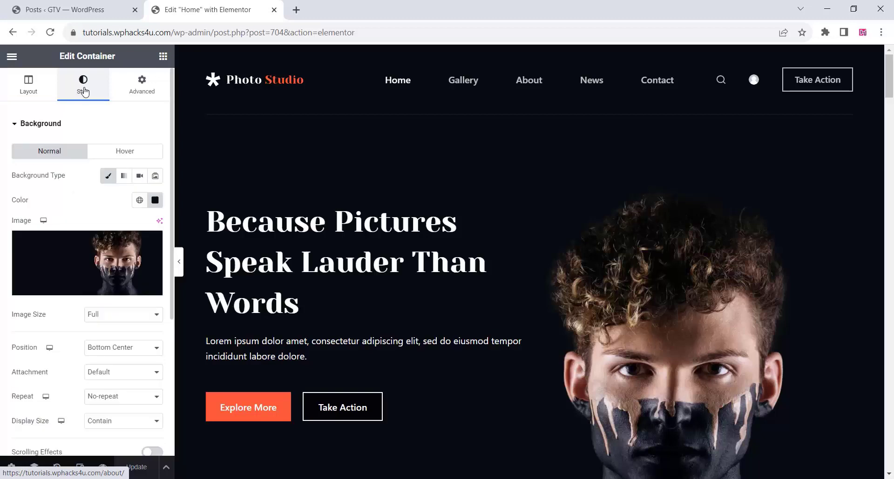
{"action": "left_click", "coordinate": [78, 267]}
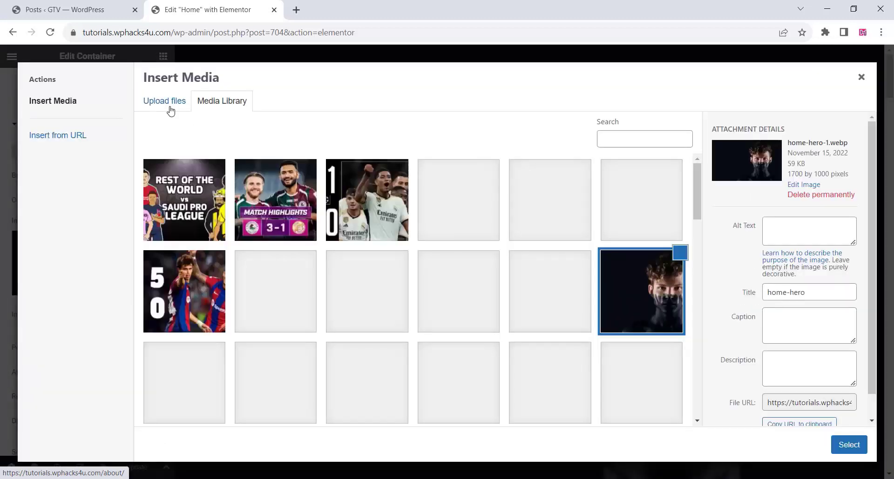
{"action": "left_click", "coordinate": [170, 110]}
{"action": "left_click", "coordinate": [512, 273]}
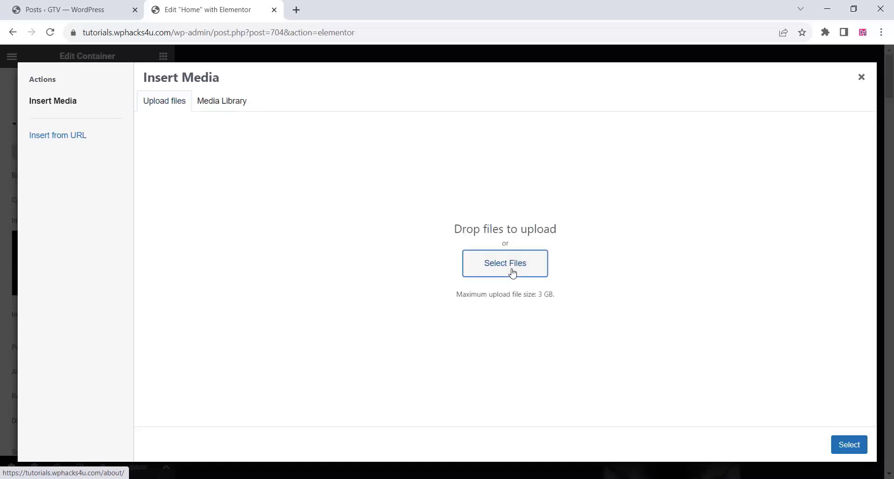
{"action": "left_click", "coordinate": [307, 263]}
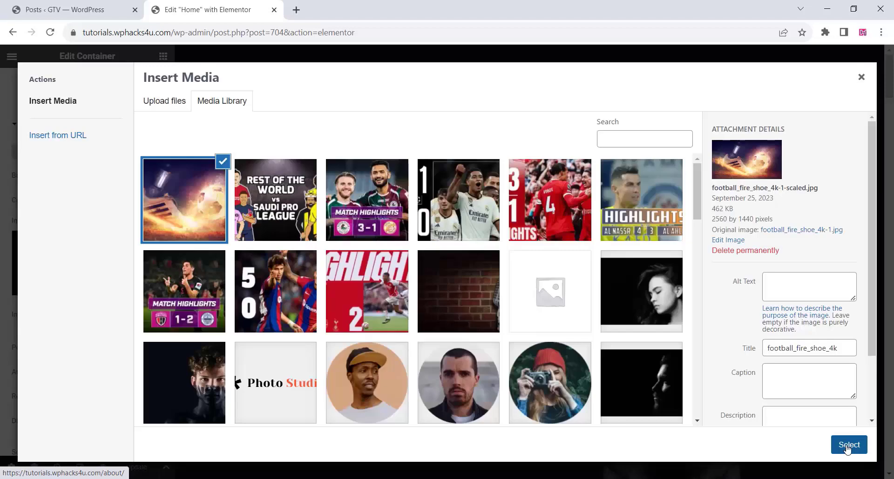
{"action": "left_click", "coordinate": [848, 445]}
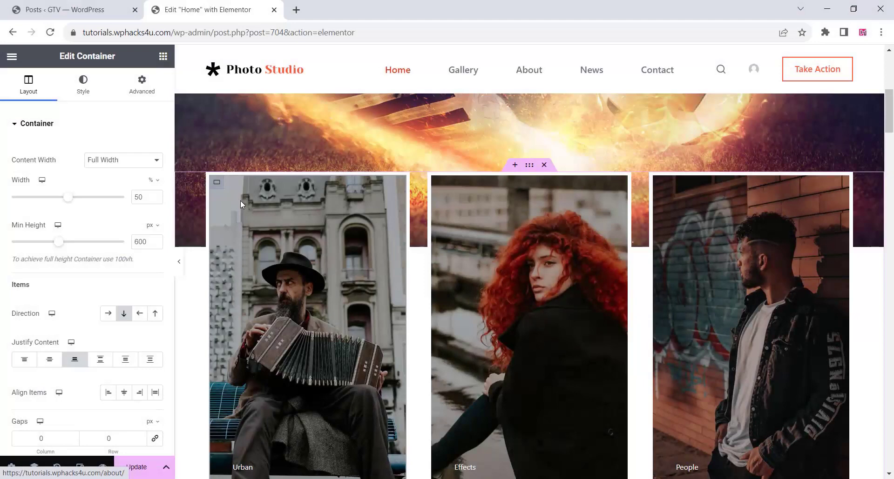
Step: Upload three player images and set the one of the footballer in the Barcelona kit as the Urban card's background
{"action": "right_click", "coordinate": [241, 204]}
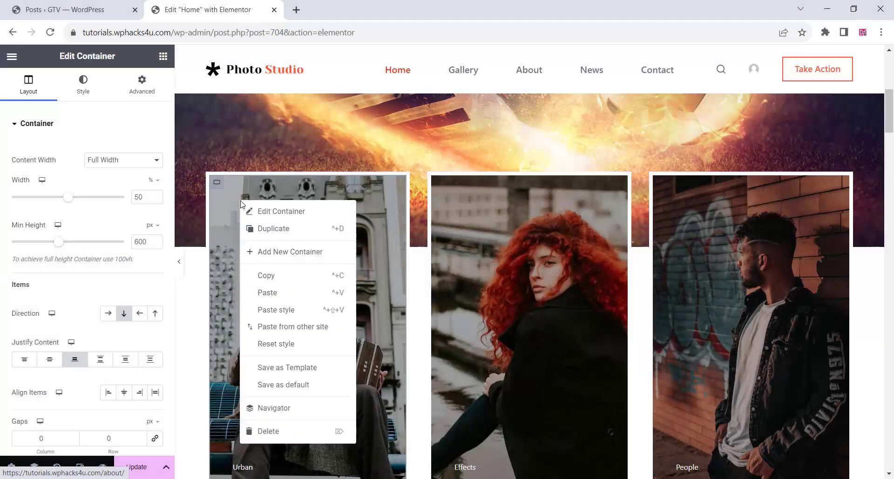
{"action": "left_click", "coordinate": [267, 212]}
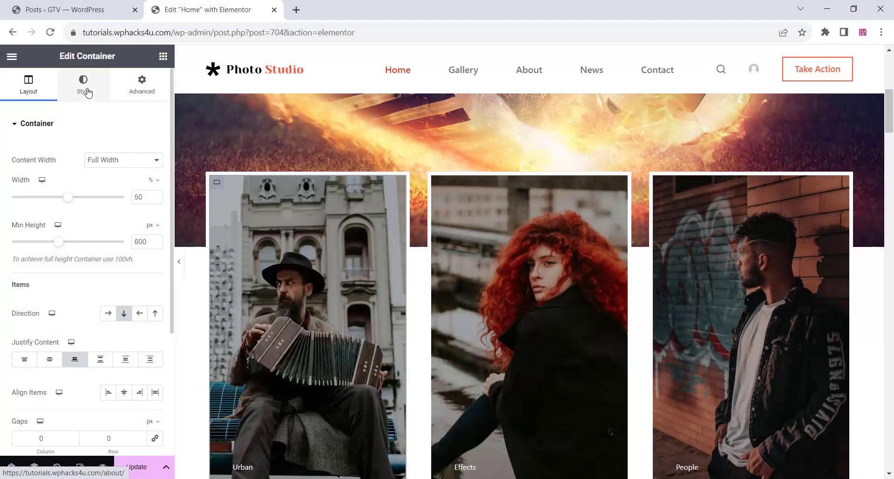
{"action": "left_click", "coordinate": [86, 93]}
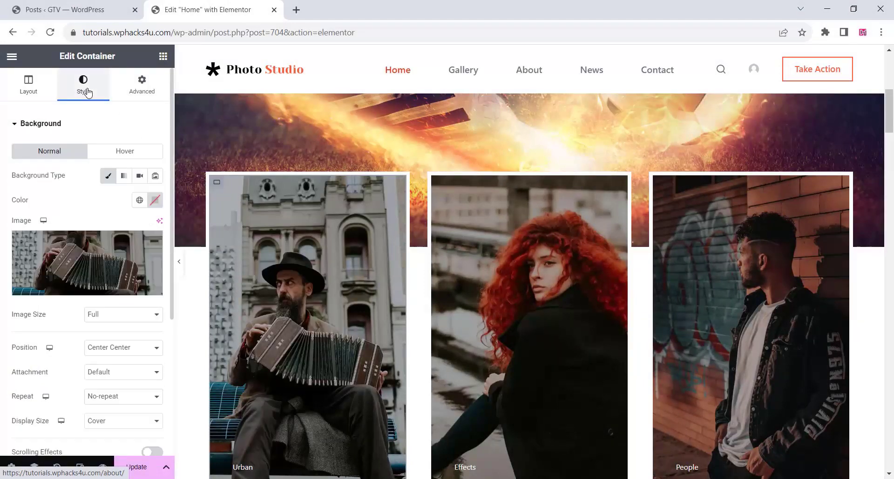
{"action": "left_click", "coordinate": [93, 263]}
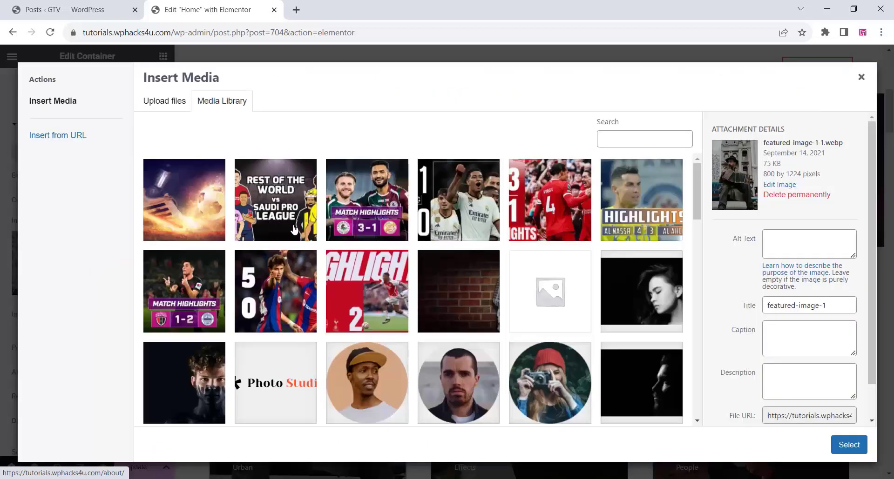
{"action": "left_click", "coordinate": [164, 101]}
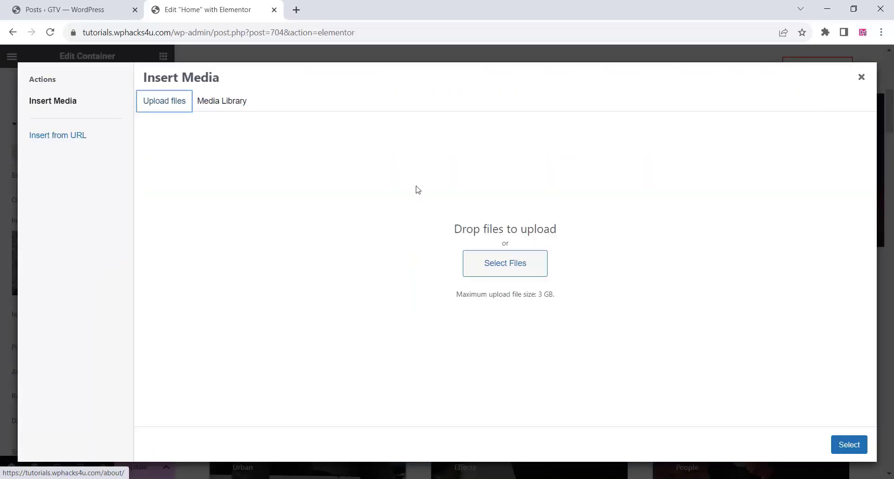
{"action": "left_click_drag", "start_coordinate": [415, 190], "coordinate": [540, 257]}
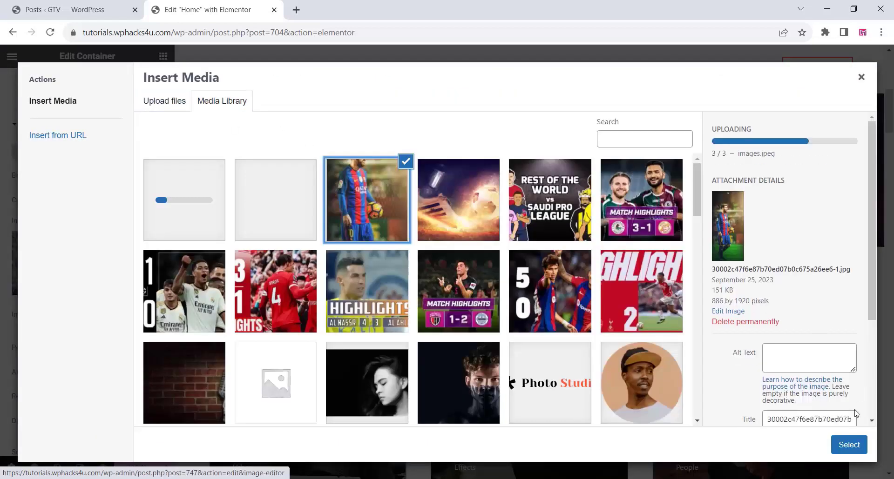
{"action": "left_click", "coordinate": [850, 445]}
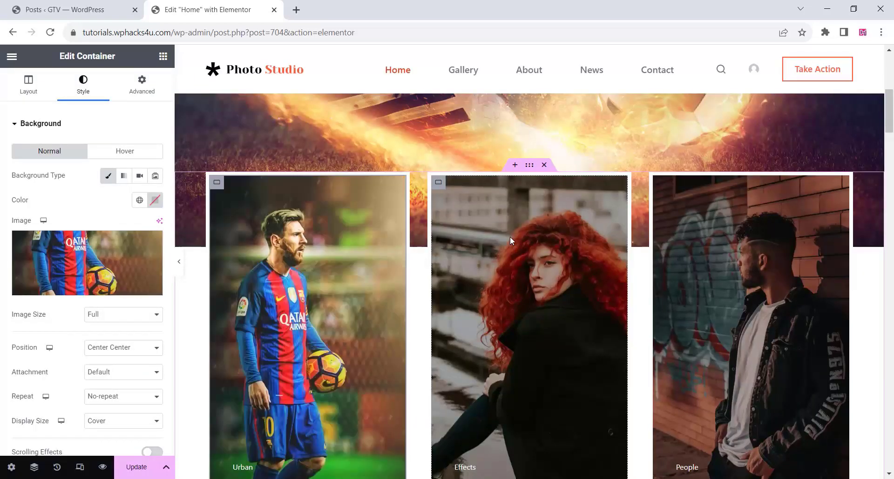
Step: Replace the Effects card's background with the uploaded Ronaldo number 7 image from the media library
{"action": "left_click", "coordinate": [438, 184]}
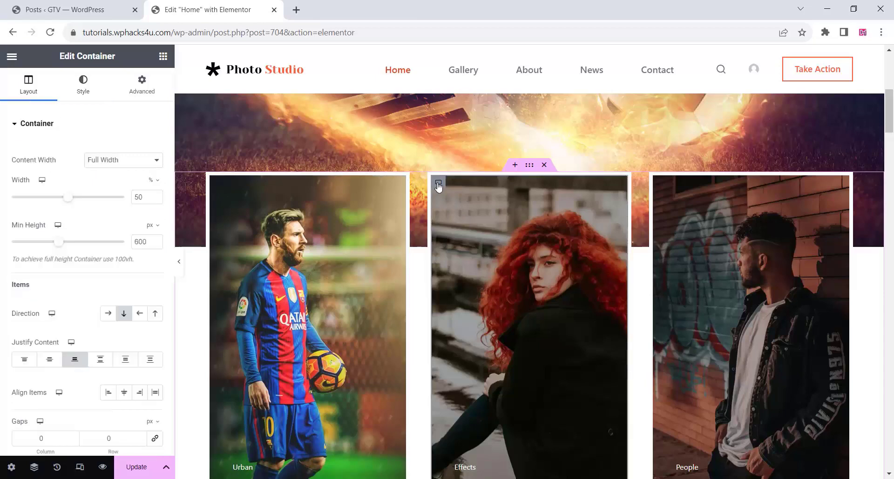
{"action": "left_click", "coordinate": [88, 84]}
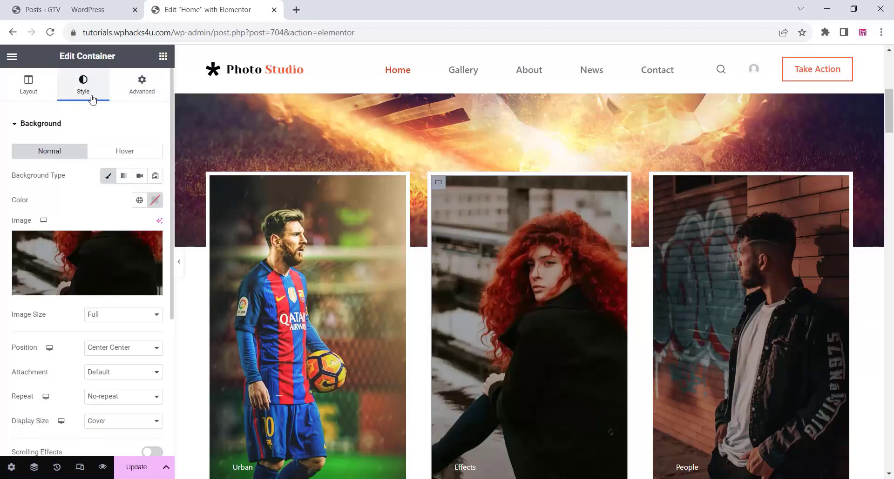
{"action": "left_click", "coordinate": [84, 268]}
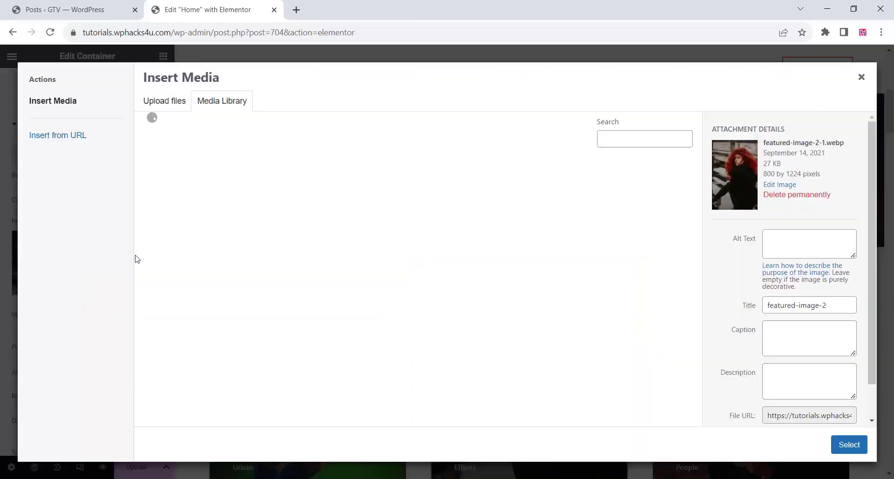
{"action": "left_click", "coordinate": [271, 204]}
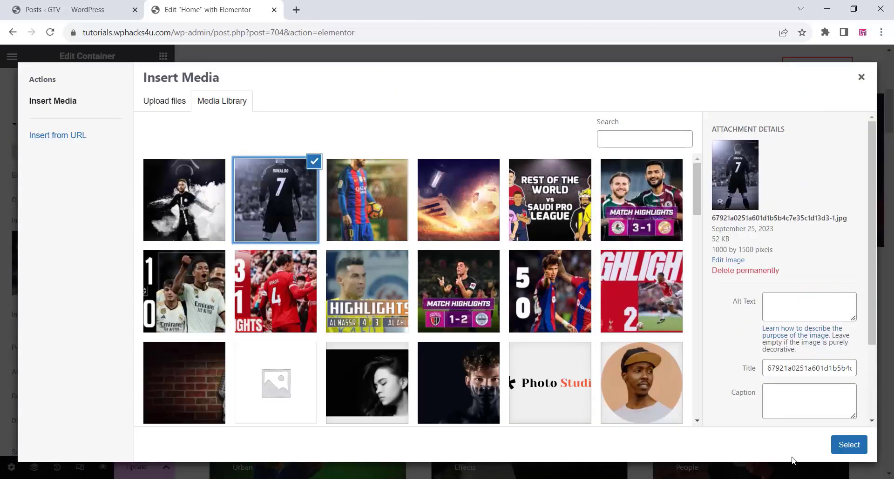
{"action": "left_click", "coordinate": [849, 445]}
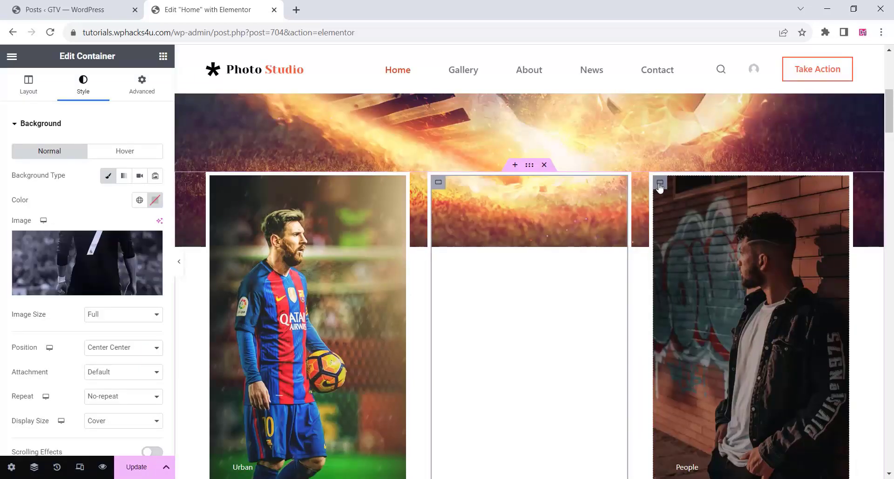
Step: Replace the People card's background with the uploaded black-and-white footballer image from the media library
{"action": "left_click", "coordinate": [659, 183]}
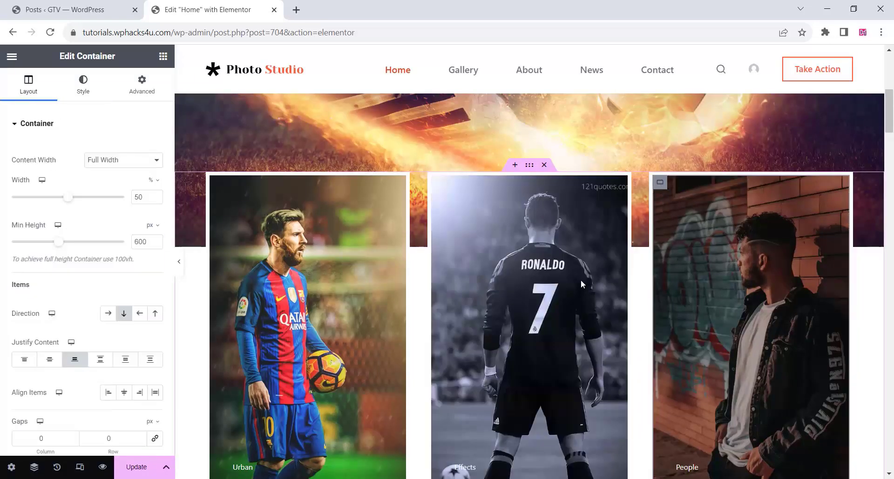
{"action": "left_click", "coordinate": [80, 84]}
{"action": "left_click", "coordinate": [65, 269]}
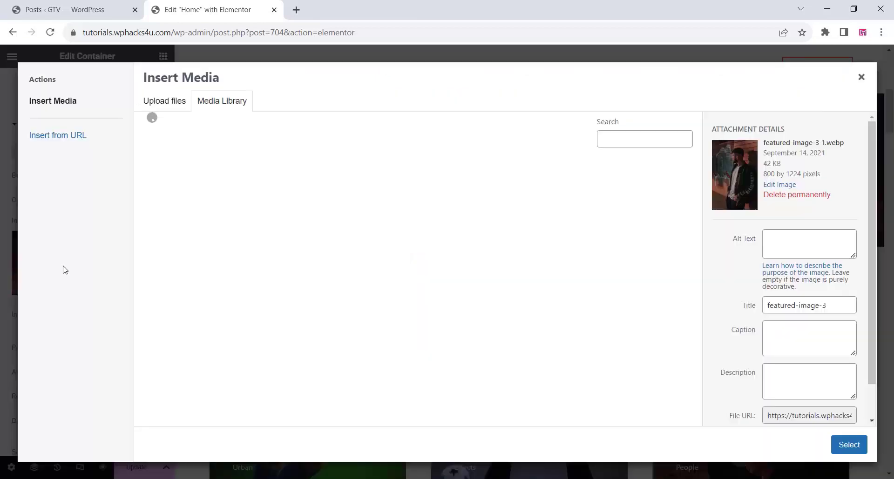
{"action": "left_click", "coordinate": [186, 205]}
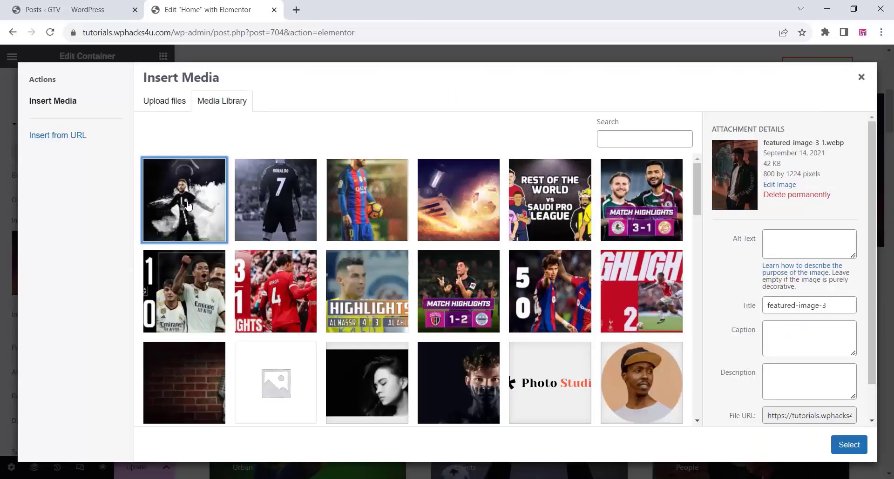
{"action": "left_click", "coordinate": [854, 449]}
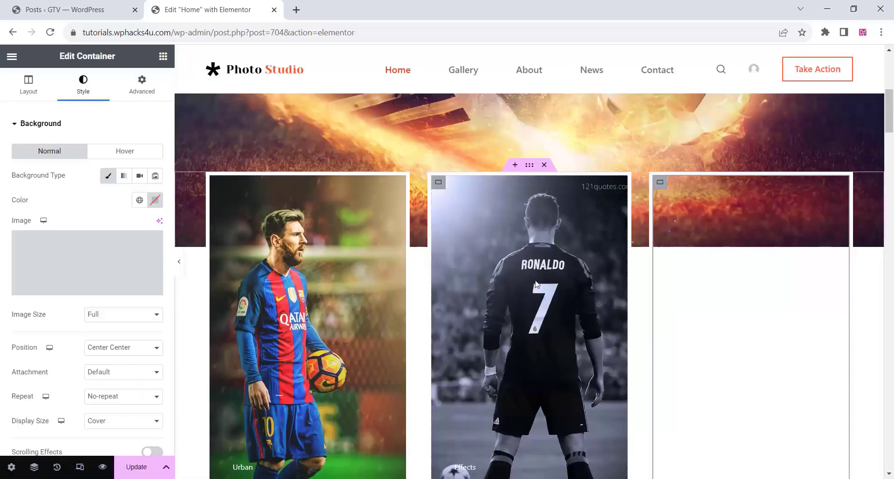
Step: Delete the photo gallery beneath the Popular Works heading and its description text
{"action": "scroll", "coordinate": [517, 303], "scroll_direction": "down", "scroll_amount": 5}
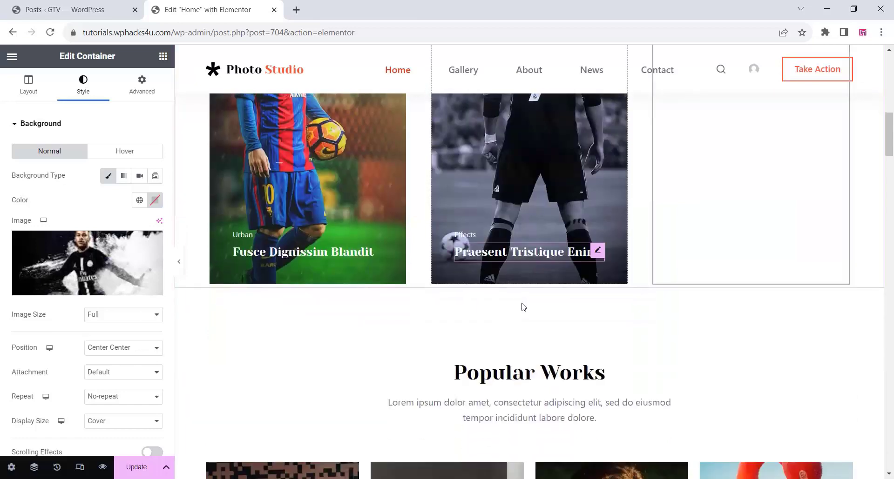
{"action": "left_click", "coordinate": [529, 382]}
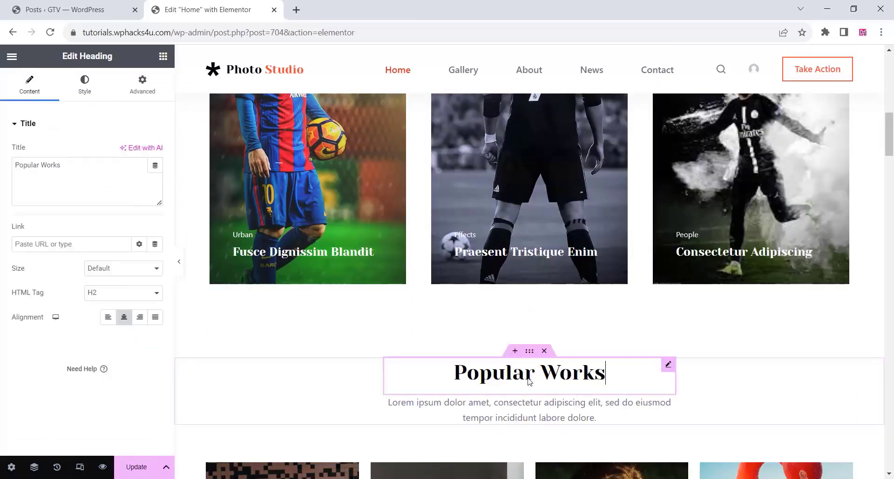
{"action": "left_click", "coordinate": [529, 418]}
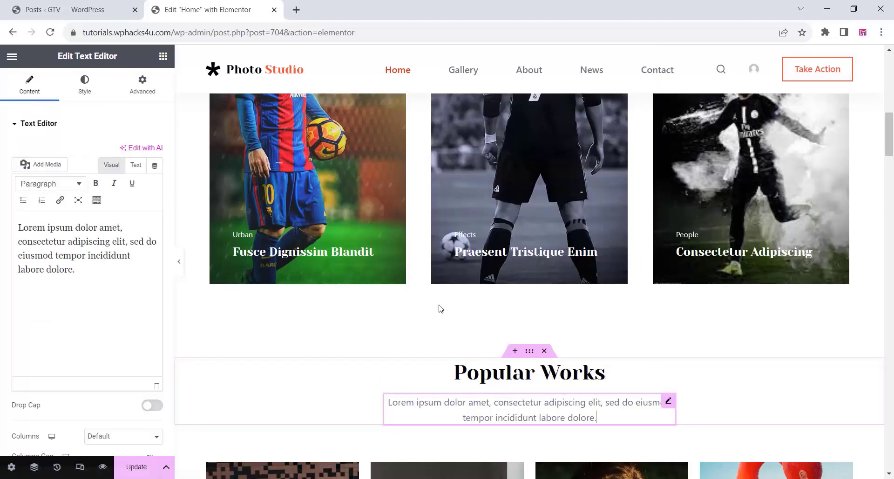
{"action": "scroll", "coordinate": [439, 309], "scroll_direction": "down", "scroll_amount": 3}
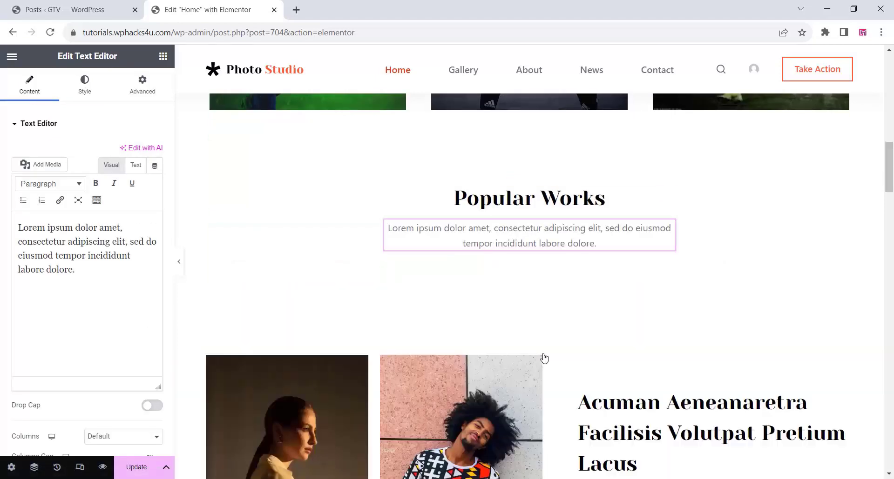
Step: Add an empty row-direction container between the Popular Works section and the section with the two portrait photos
{"action": "mouse_move", "coordinate": [514, 350]}
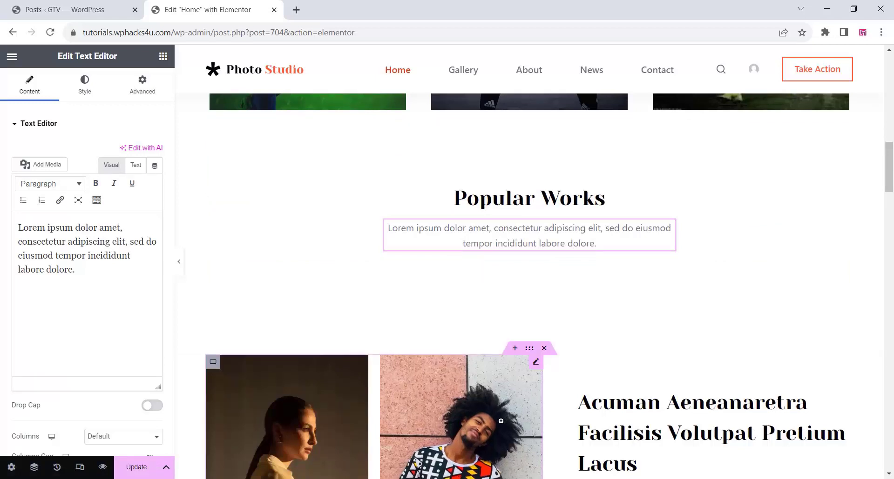
{"action": "left_click", "coordinate": [515, 351]}
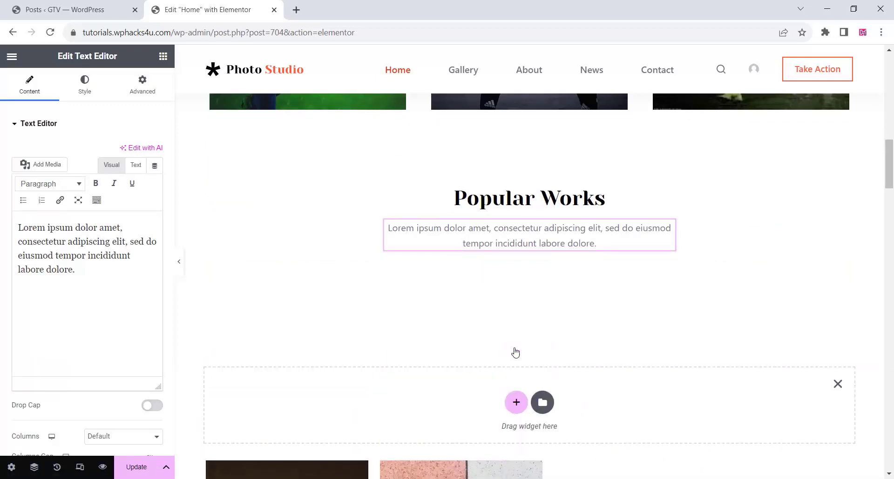
{"action": "left_click", "coordinate": [519, 403]}
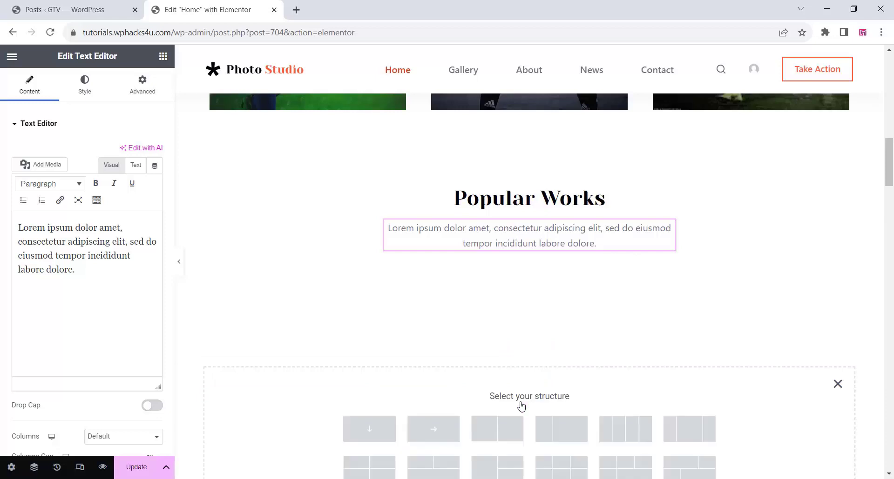
{"action": "scroll", "coordinate": [464, 353], "scroll_direction": "down", "scroll_amount": 3}
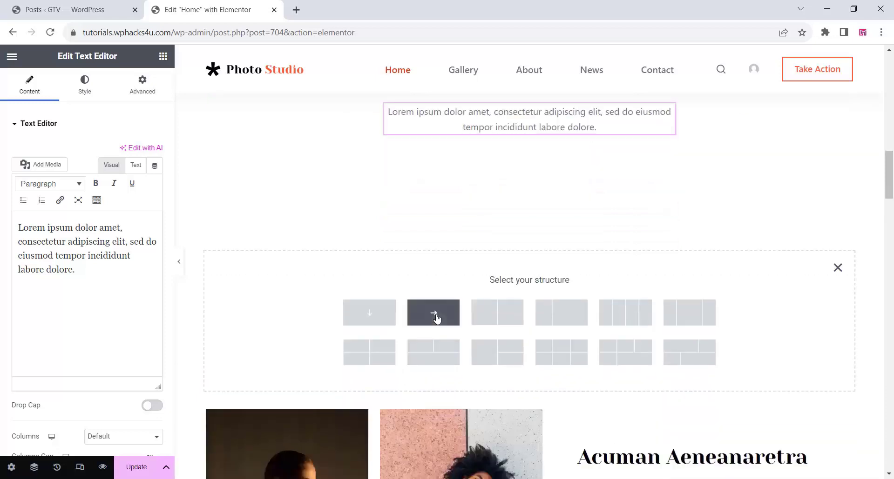
{"action": "left_click", "coordinate": [436, 317]}
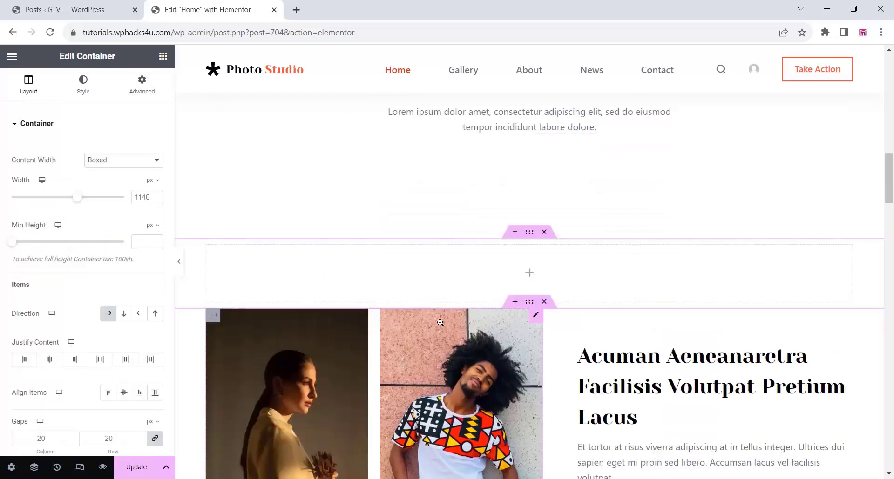
Step: Search the widgets for "pos" and place a Posts widget in the new empty container
{"action": "left_click", "coordinate": [163, 57]}
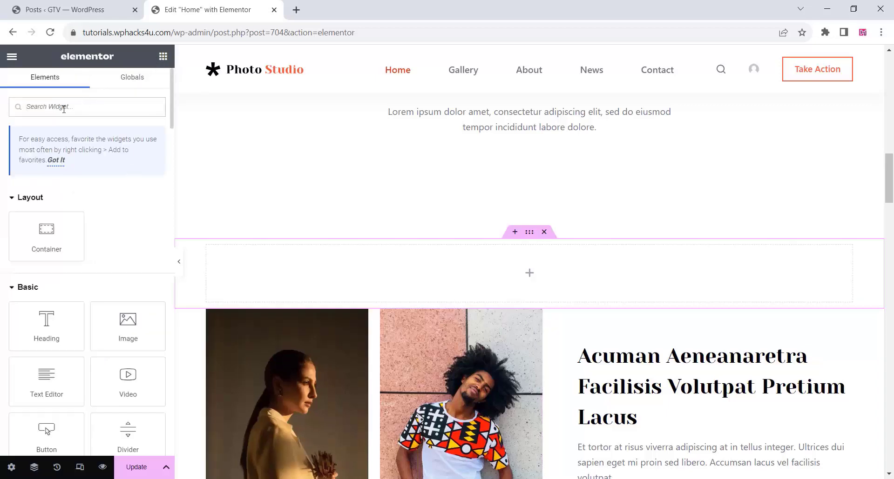
{"action": "type", "text": "pos"}
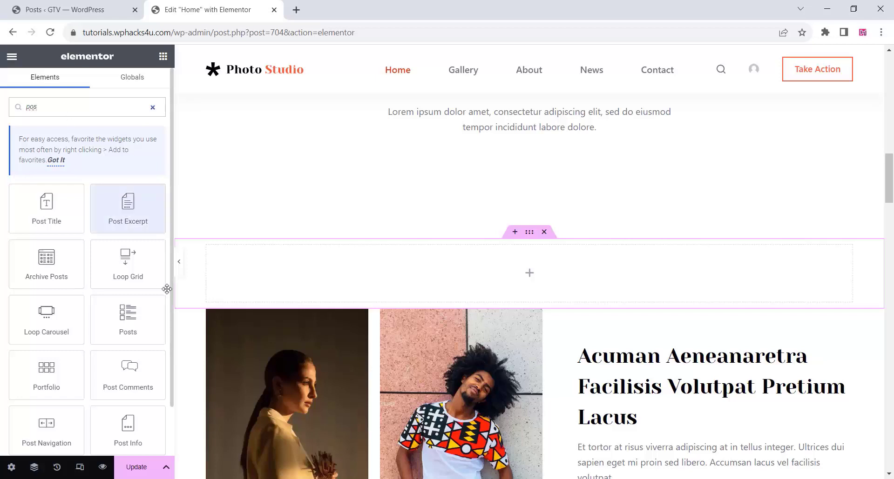
{"action": "left_click_drag", "start_coordinate": [128, 320], "coordinate": [439, 275]}
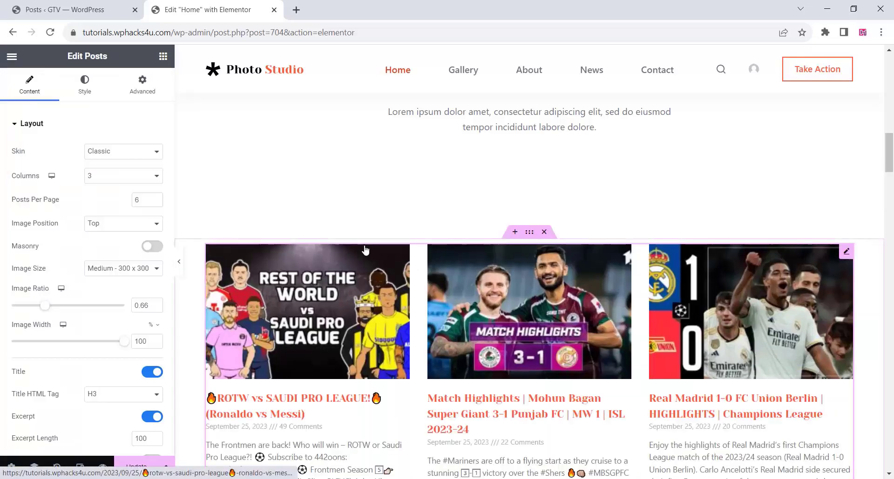
Step: Turn off the excerpt for the Posts widget
{"action": "scroll", "coordinate": [360, 245], "scroll_direction": "down", "scroll_amount": 5}
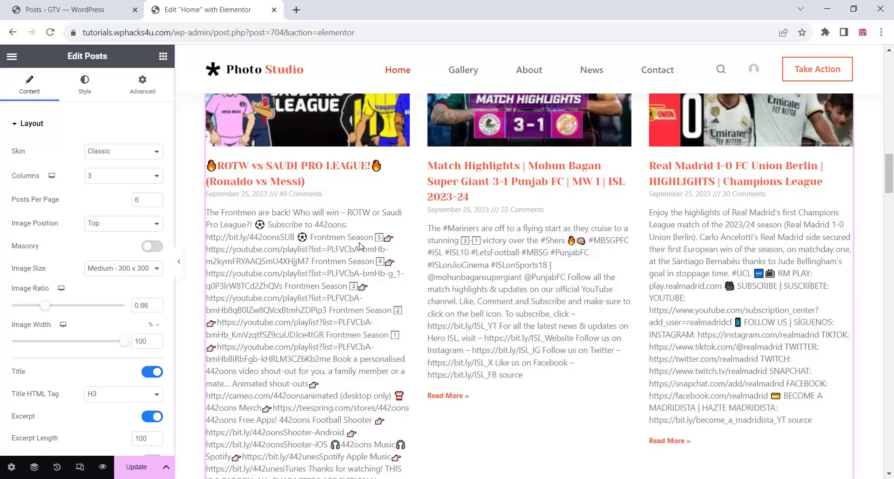
{"action": "scroll", "coordinate": [360, 246], "scroll_direction": "up", "scroll_amount": 4}
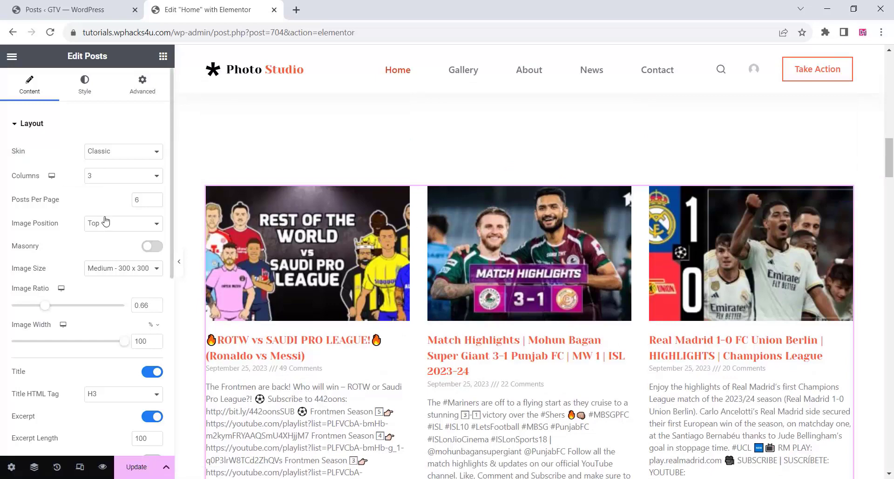
{"action": "scroll", "coordinate": [72, 236], "scroll_direction": "down", "scroll_amount": 3}
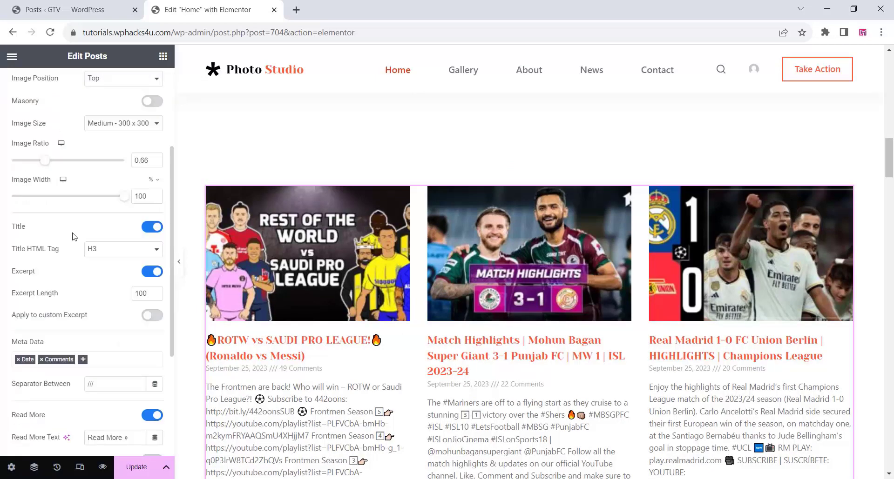
{"action": "scroll", "coordinate": [73, 238], "scroll_direction": "down", "scroll_amount": 3}
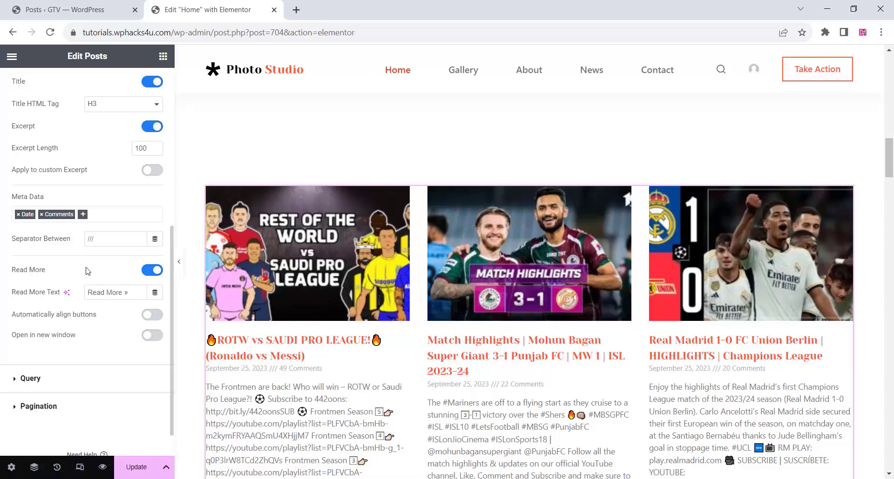
{"action": "scroll", "coordinate": [87, 271], "scroll_direction": "up", "scroll_amount": 2}
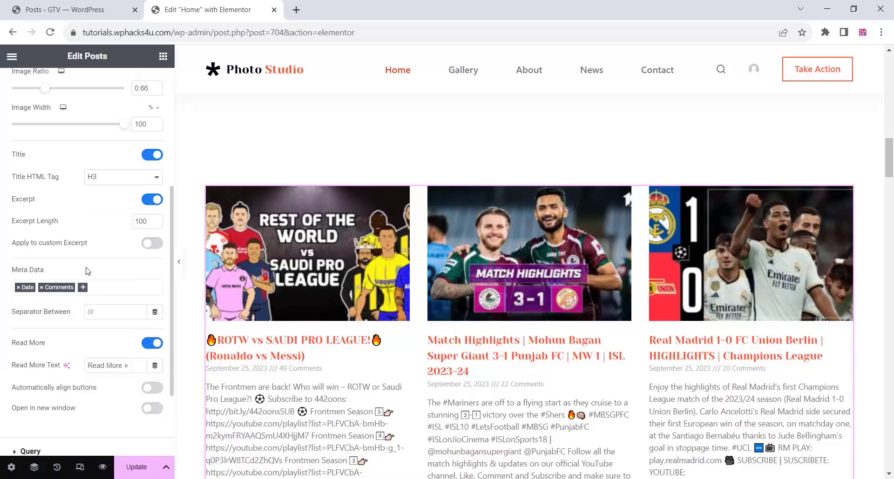
{"action": "left_click", "coordinate": [152, 199]}
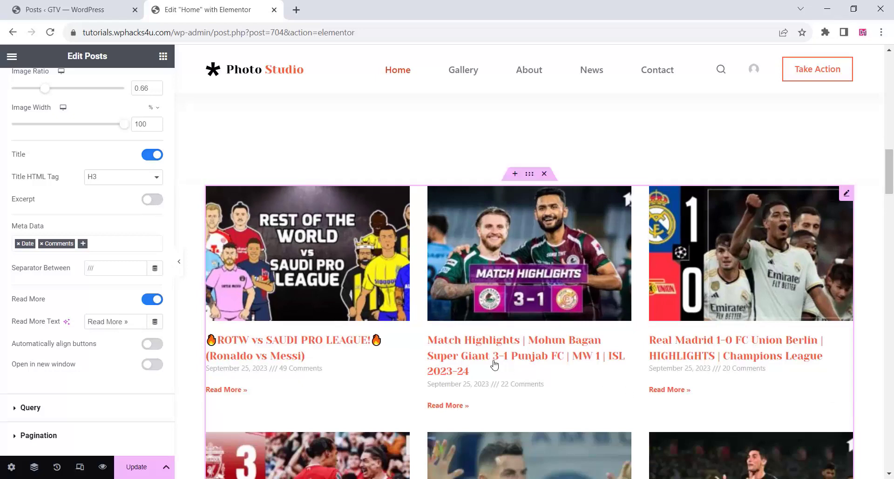
Step: Set the Posts widget's Read More text to "Watch More »"
{"action": "left_click_drag", "start_coordinate": [120, 322], "coordinate": [82, 323]}
{"action": "left_click", "coordinate": [110, 322]}
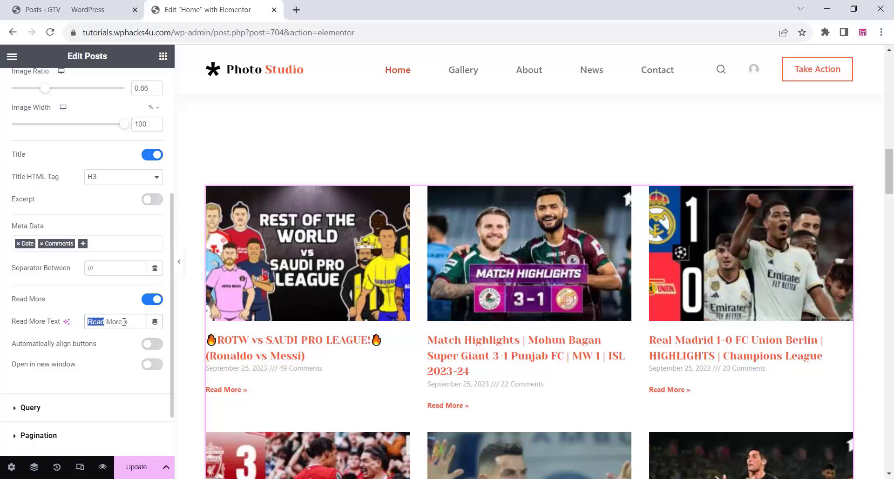
{"action": "type", "text": "Watc"}
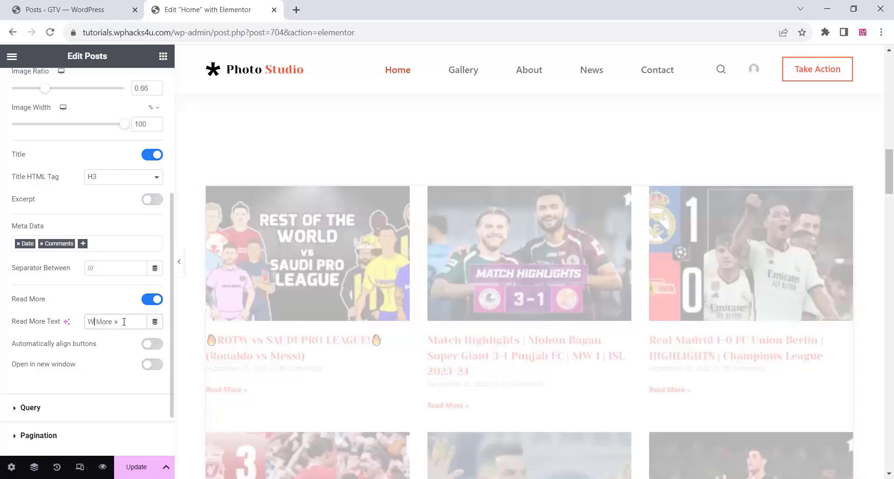
{"action": "type", "text": "h"}
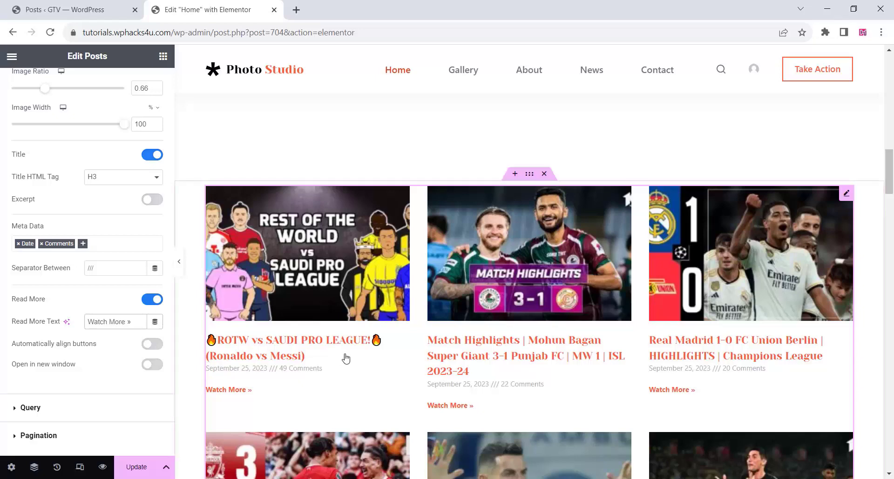
Step: Check which gallery the two-portrait Modula widget uses, and open Home Gallery 2 for editing in the WordPress dashboard
{"action": "scroll", "coordinate": [346, 359], "scroll_direction": "down", "scroll_amount": 5}
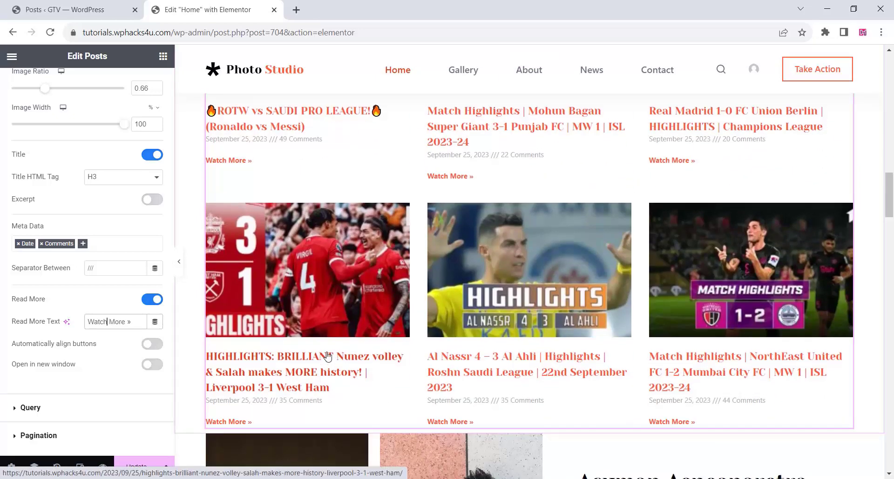
{"action": "scroll", "coordinate": [328, 357], "scroll_direction": "up", "scroll_amount": 5}
{"action": "scroll", "coordinate": [328, 356], "scroll_direction": "up", "scroll_amount": 1}
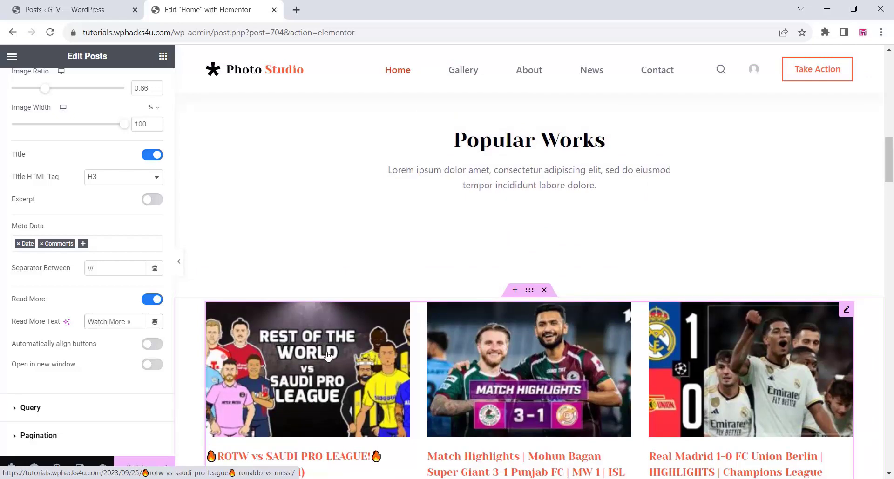
{"action": "scroll", "coordinate": [327, 357], "scroll_direction": "down", "scroll_amount": 12}
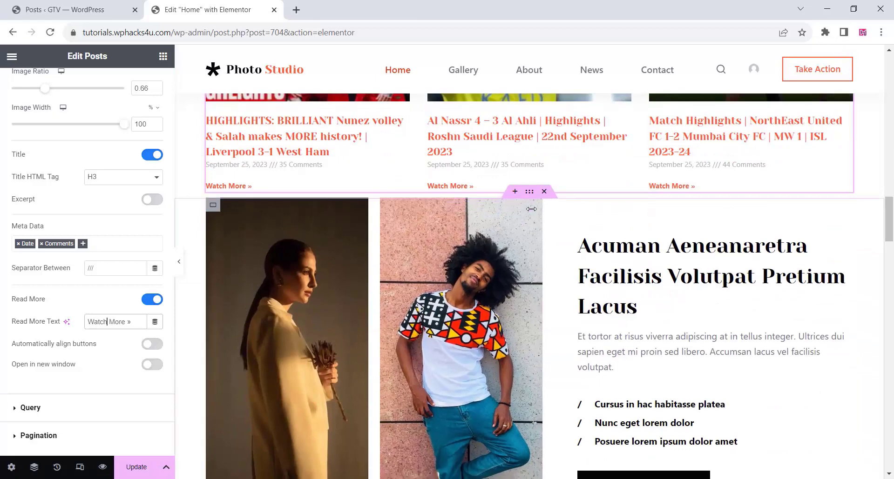
{"action": "left_click", "coordinate": [536, 208]}
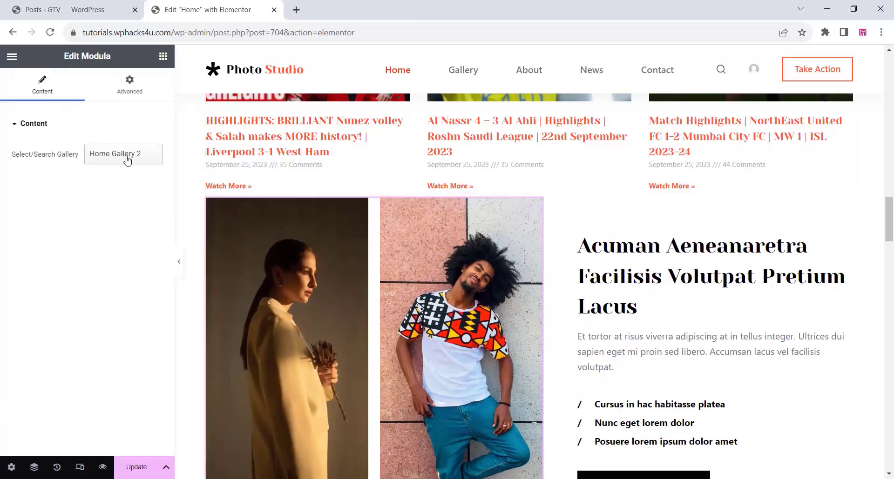
{"action": "left_click", "coordinate": [72, 5]}
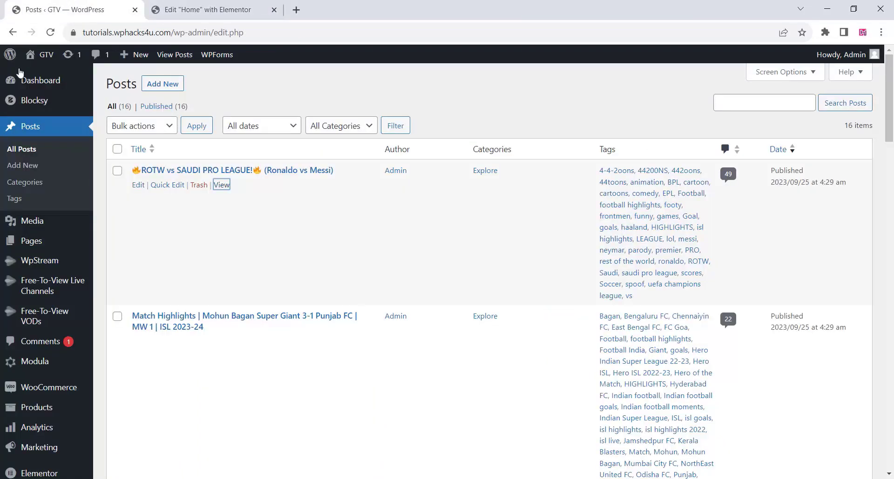
{"action": "mouse_move", "coordinate": [86, 362]}
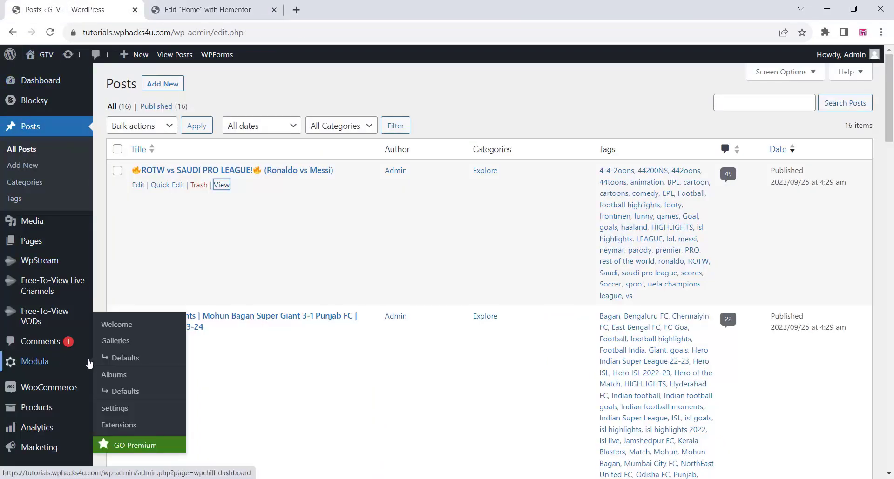
{"action": "left_click", "coordinate": [117, 342]}
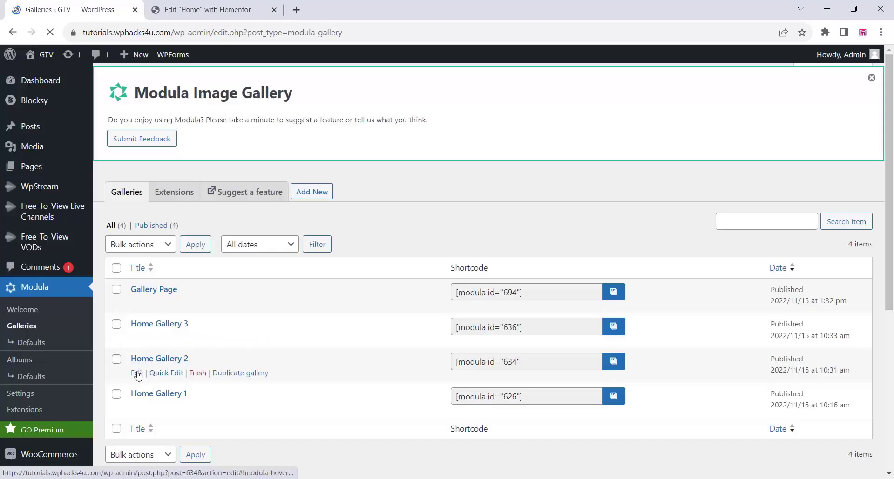
{"action": "left_click", "coordinate": [137, 374]}
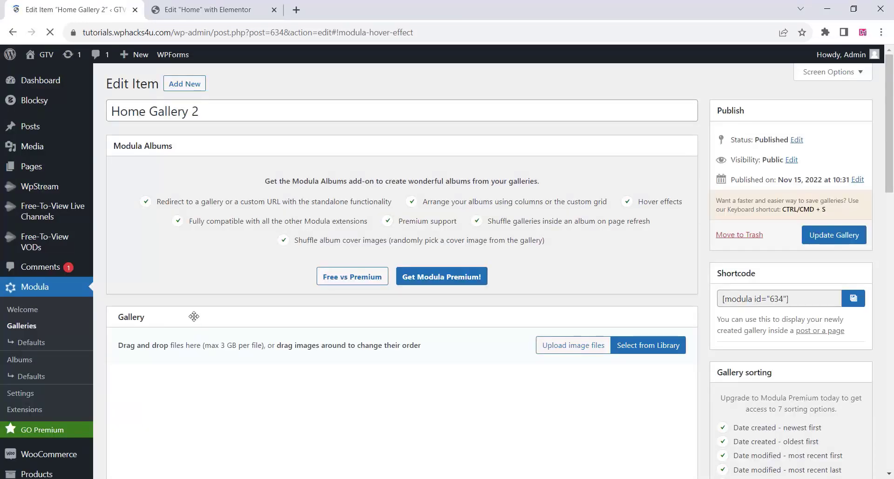
Step: Remove both existing portrait photos from Home Gallery 2
{"action": "scroll", "coordinate": [193, 324], "scroll_direction": "down", "scroll_amount": 3}
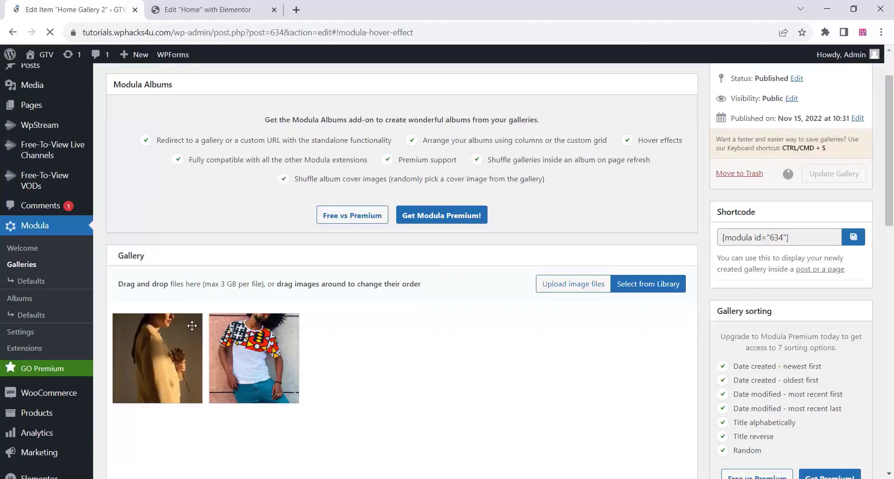
{"action": "left_click", "coordinate": [122, 284]}
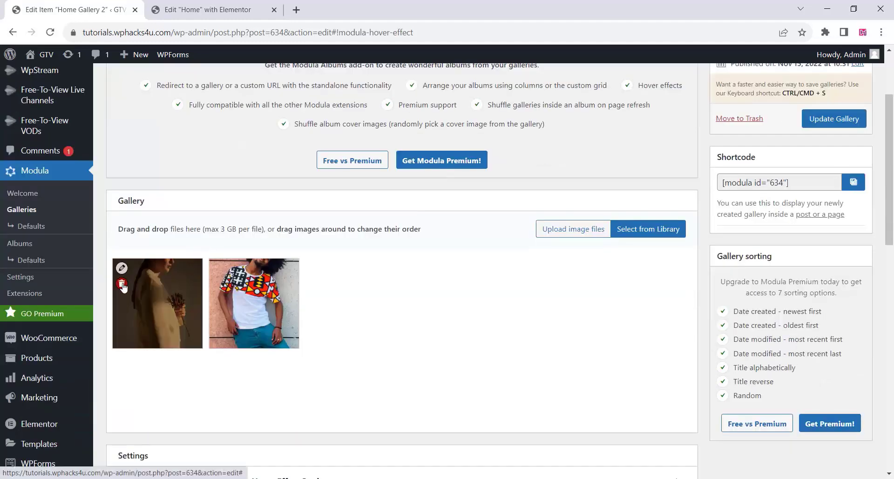
{"action": "left_click", "coordinate": [117, 285]}
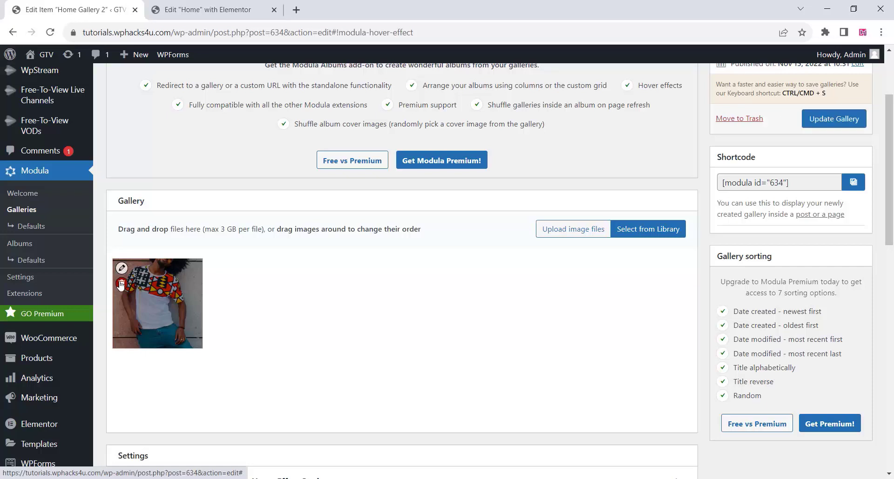
Step: Upload the Barcelona-kit footballer and black number 7 player images from the Live stram folder to Home Gallery 2 and update the gallery
{"action": "left_click", "coordinate": [575, 230]}
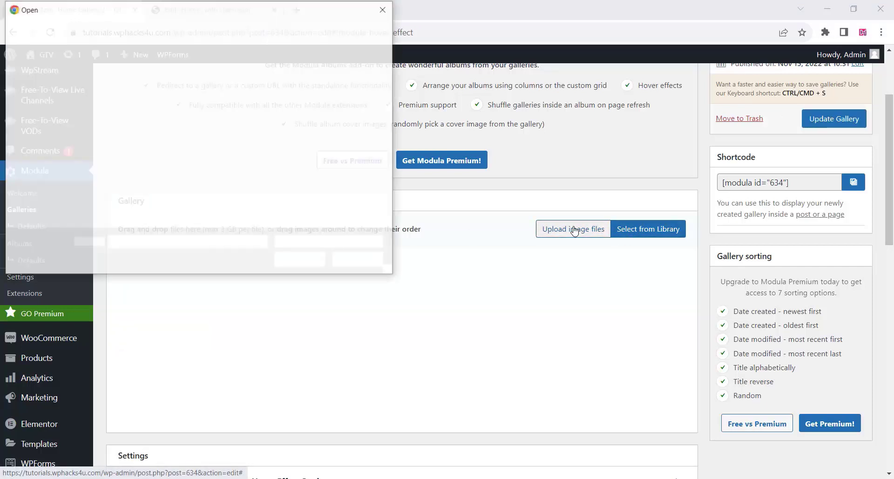
{"action": "left_click", "coordinate": [212, 97]}
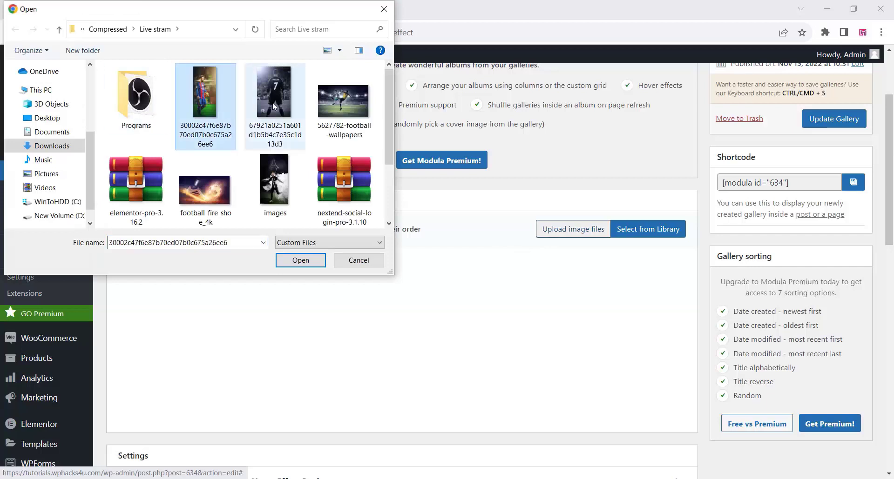
{"action": "left_click", "coordinate": [275, 101], "text": "ctrl"}
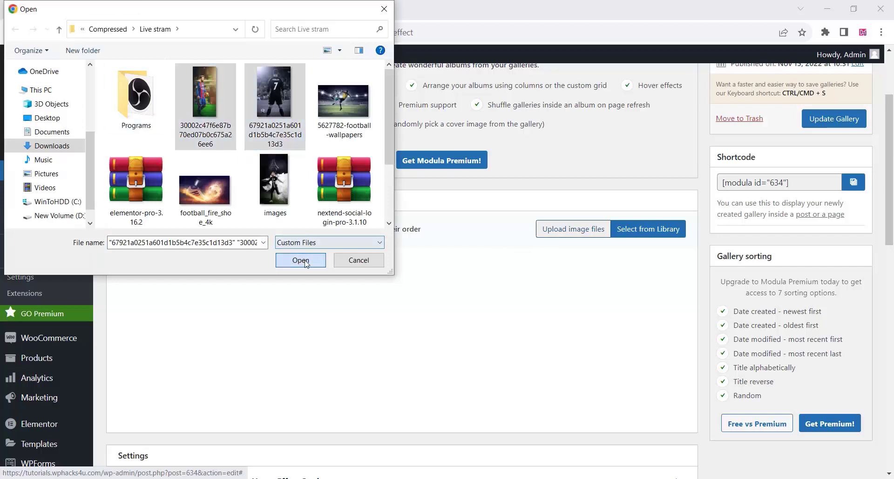
{"action": "left_click", "coordinate": [306, 261]}
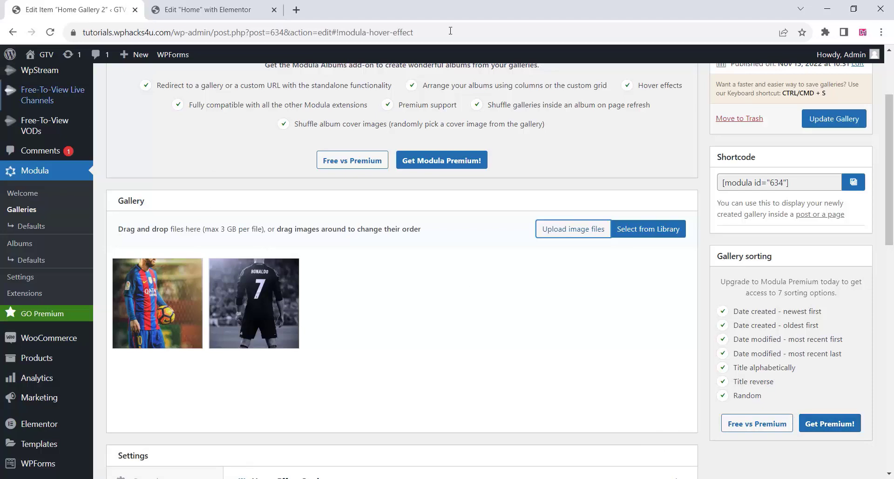
{"action": "left_click", "coordinate": [829, 120]}
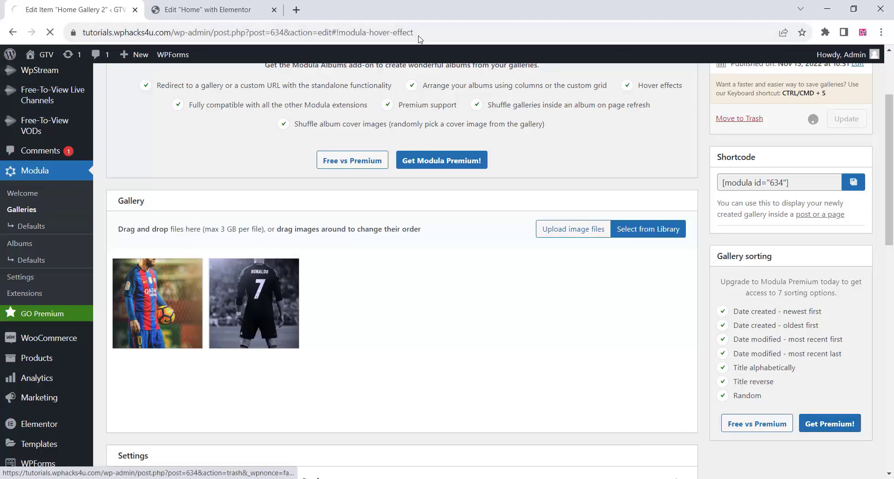
Step: In the Elementor home page, replace the photographer hero container's background image with an upload of 5627782-football-wallpapers
{"action": "left_click", "coordinate": [205, 9]}
{"action": "scroll", "coordinate": [429, 242], "scroll_direction": "down", "scroll_amount": 10}
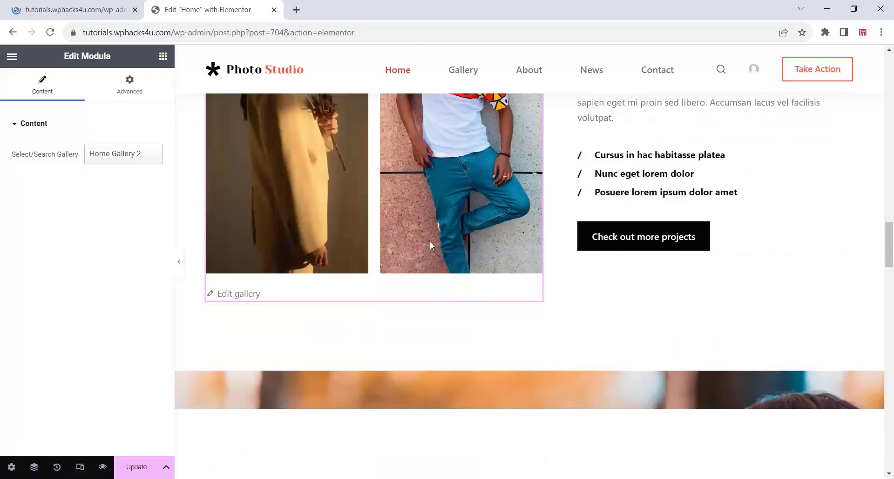
{"action": "scroll", "coordinate": [432, 242], "scroll_direction": "down", "scroll_amount": 2}
{"action": "scroll", "coordinate": [502, 247], "scroll_direction": "up", "scroll_amount": 5}
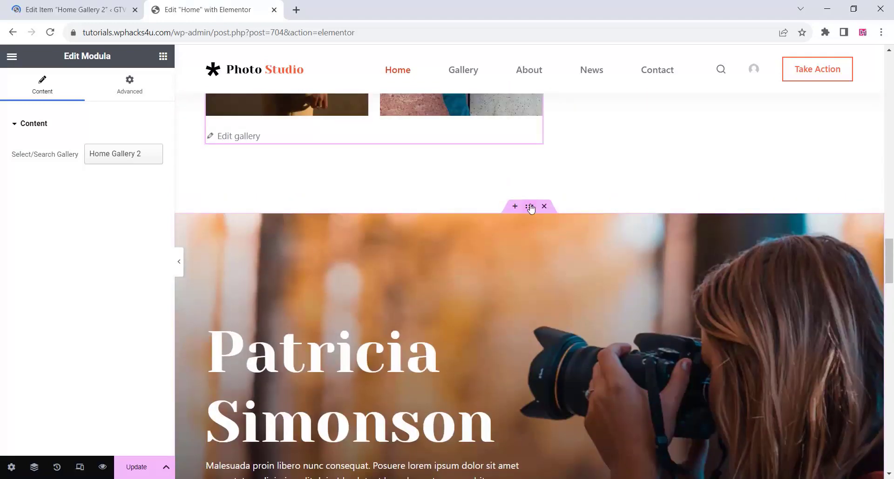
{"action": "left_click", "coordinate": [425, 250]}
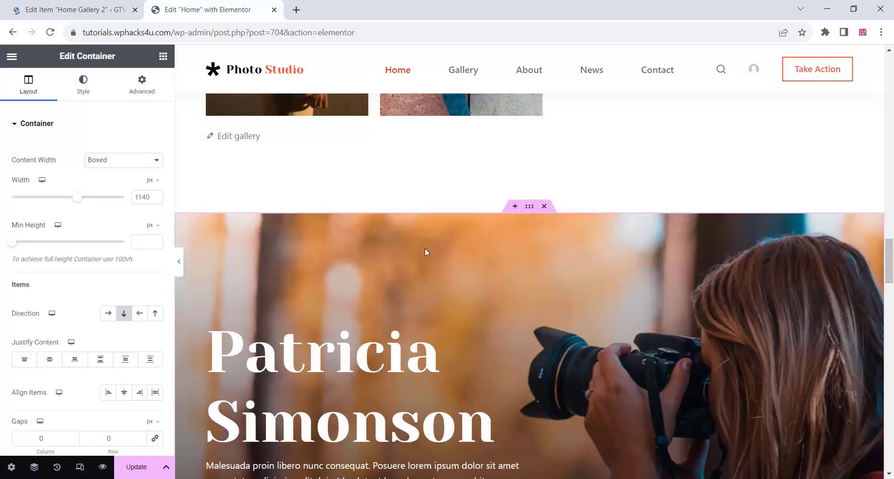
{"action": "right_click", "coordinate": [424, 252]}
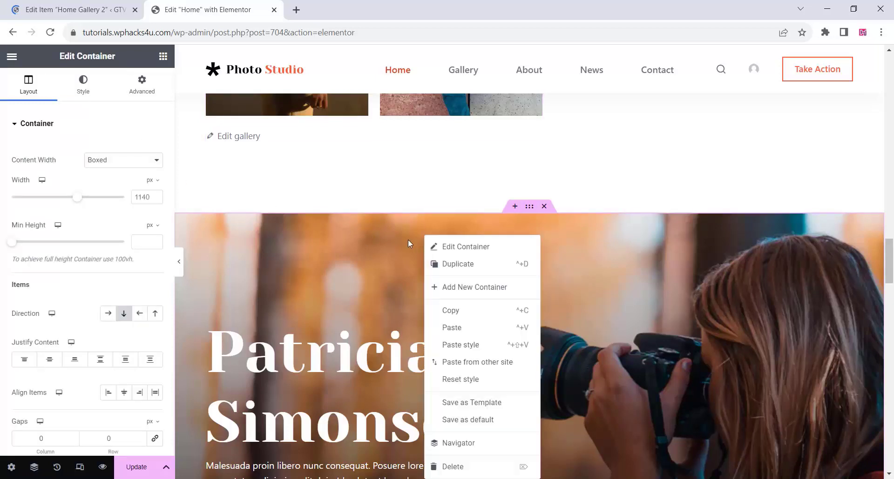
{"action": "left_click", "coordinate": [83, 84]}
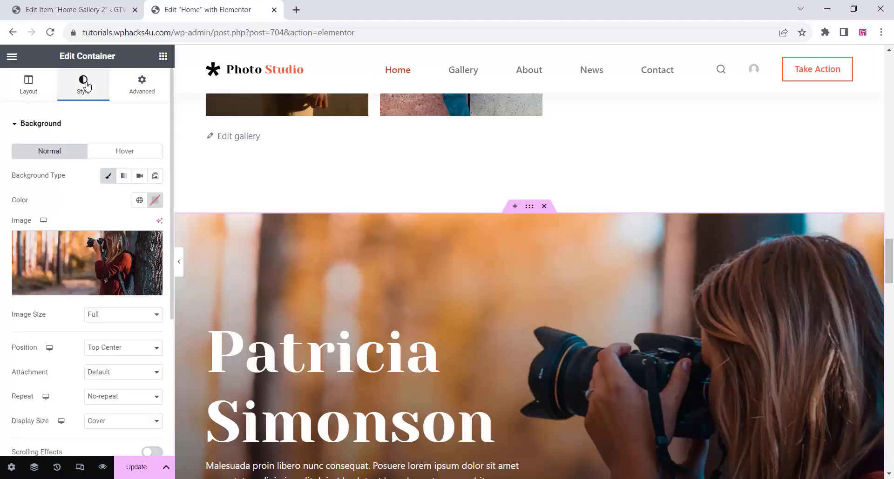
{"action": "left_click", "coordinate": [77, 268]}
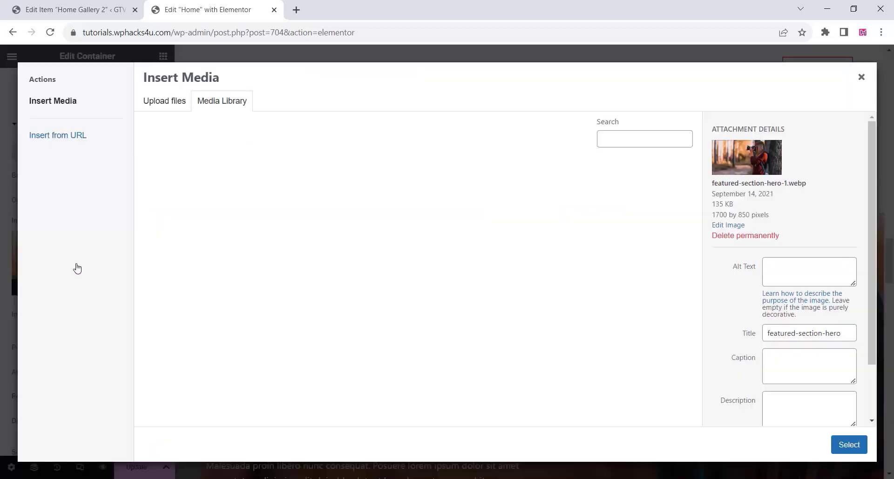
{"action": "left_click", "coordinate": [171, 103]}
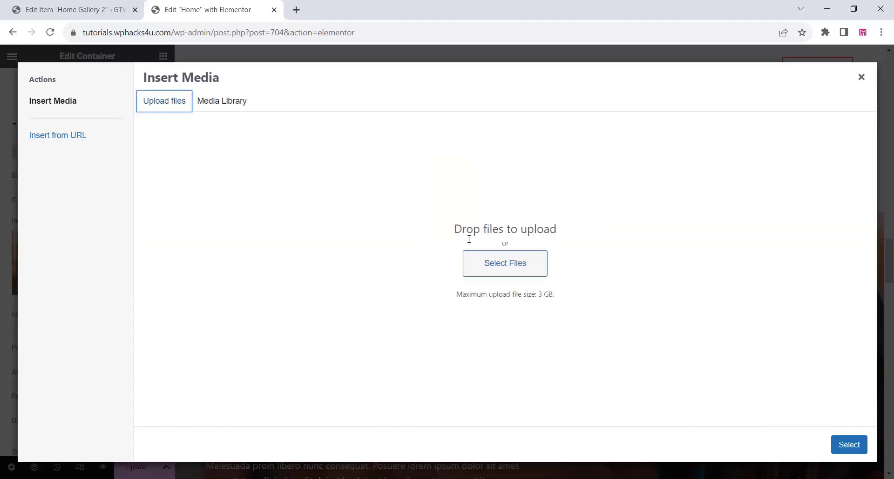
{"action": "left_click", "coordinate": [489, 268]}
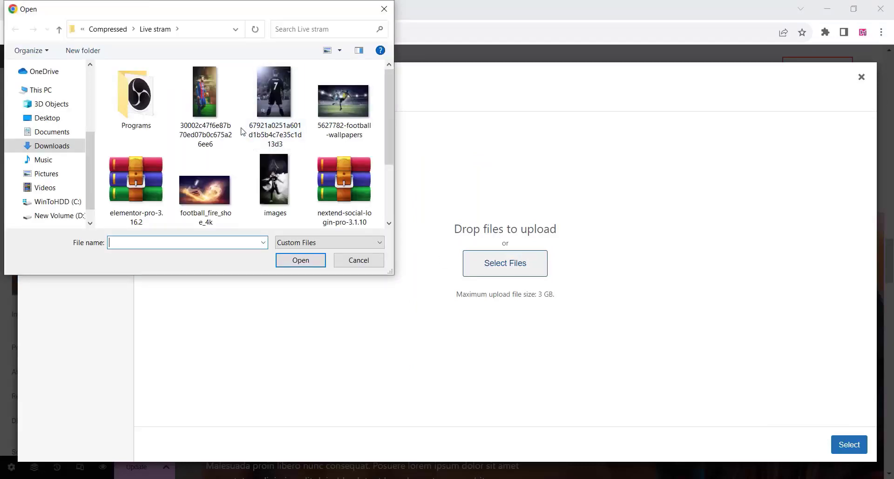
{"action": "left_click", "coordinate": [355, 113]}
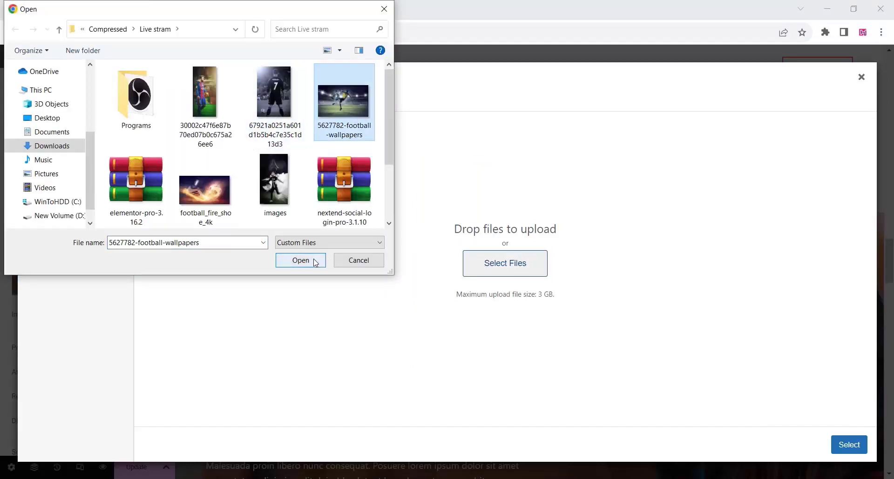
{"action": "left_click", "coordinate": [315, 262]}
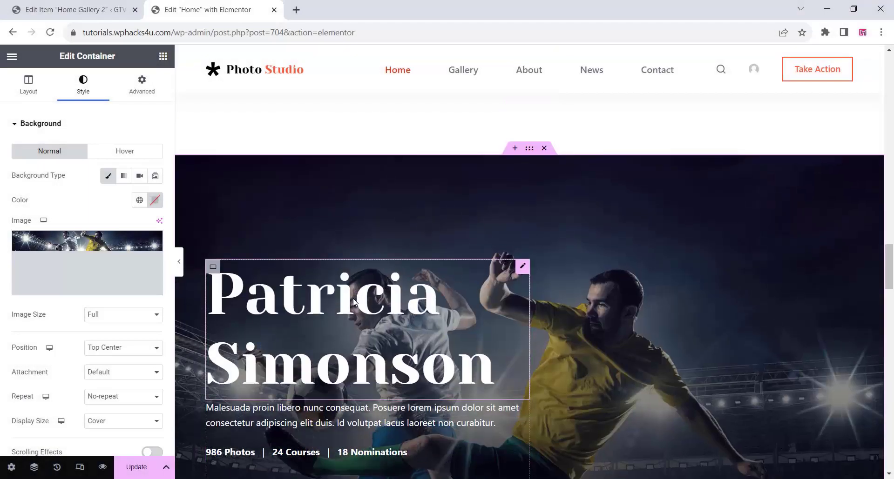
Step: Delete the photo gallery grid container below the statistics counters
{"action": "scroll", "coordinate": [354, 303], "scroll_direction": "down", "scroll_amount": 3}
{"action": "scroll", "coordinate": [321, 198], "scroll_direction": "down", "scroll_amount": 10}
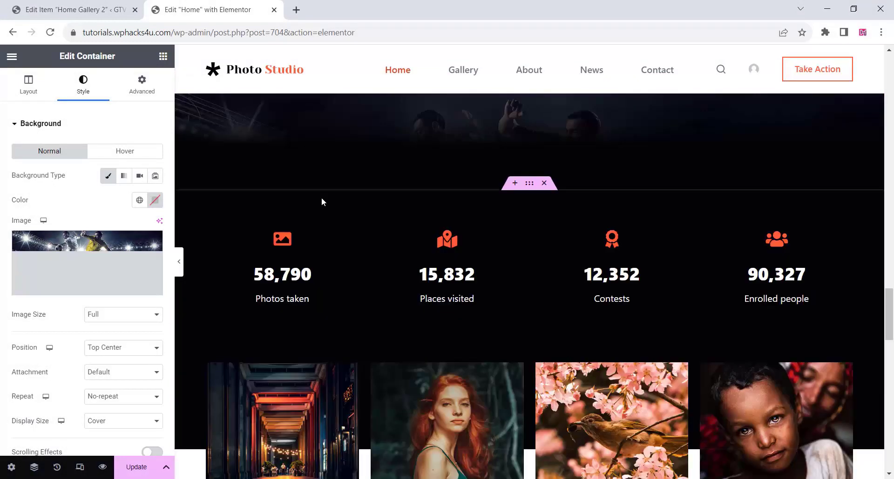
{"action": "scroll", "coordinate": [333, 309], "scroll_direction": "down", "scroll_amount": 4}
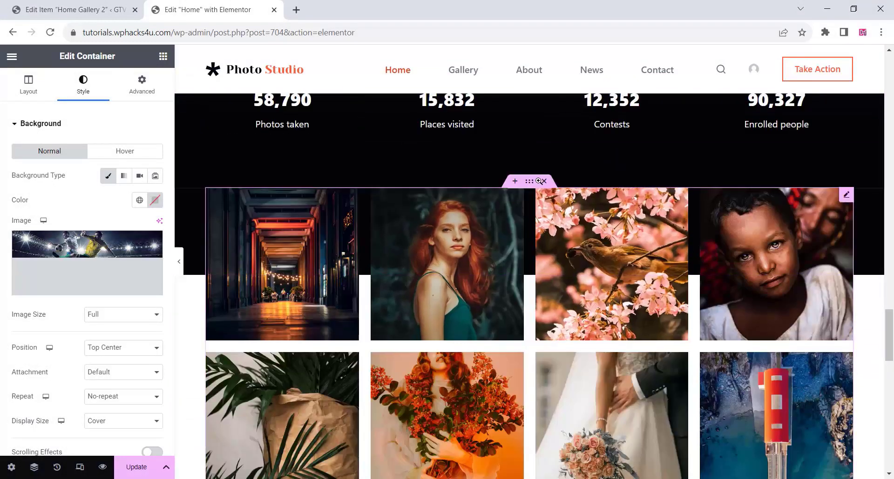
{"action": "left_click", "coordinate": [544, 181]}
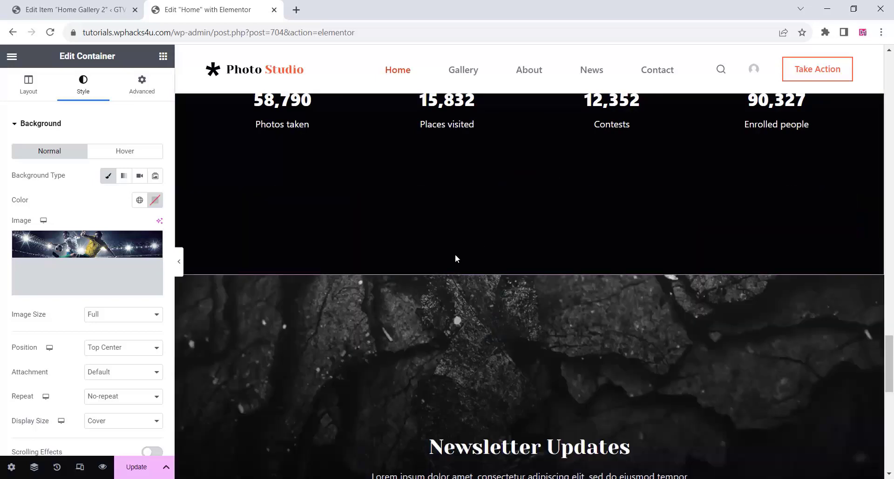
Step: Save the home page changes and return to the top of the page
{"action": "scroll", "coordinate": [449, 257], "scroll_direction": "up", "scroll_amount": 5}
{"action": "scroll", "coordinate": [447, 256], "scroll_direction": "up", "scroll_amount": 3}
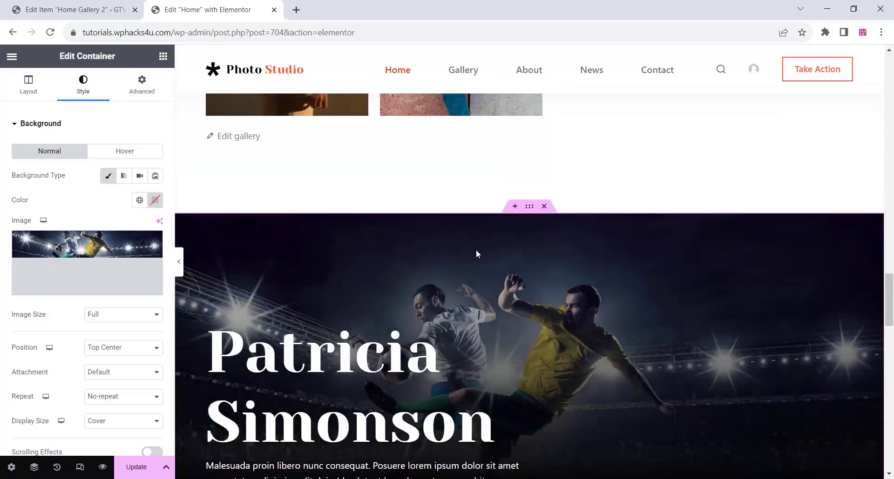
{"action": "left_click", "coordinate": [136, 467]}
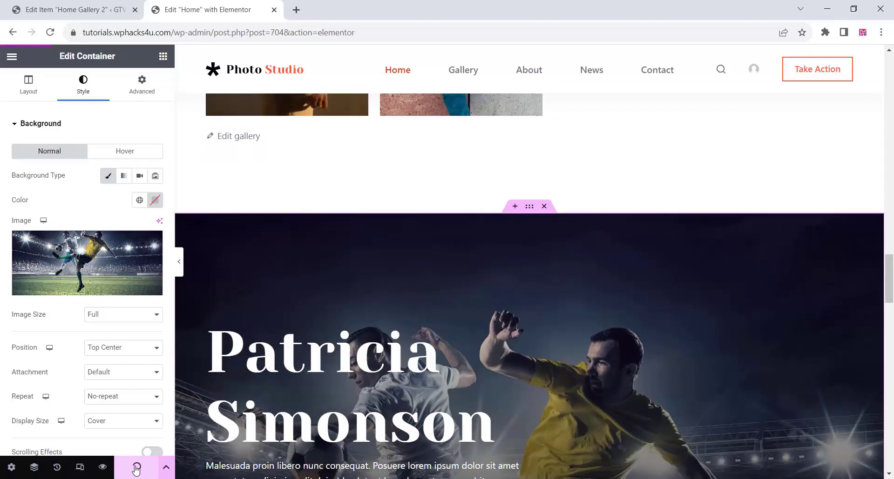
{"action": "scroll", "coordinate": [335, 286], "scroll_direction": "up", "scroll_amount": 10}
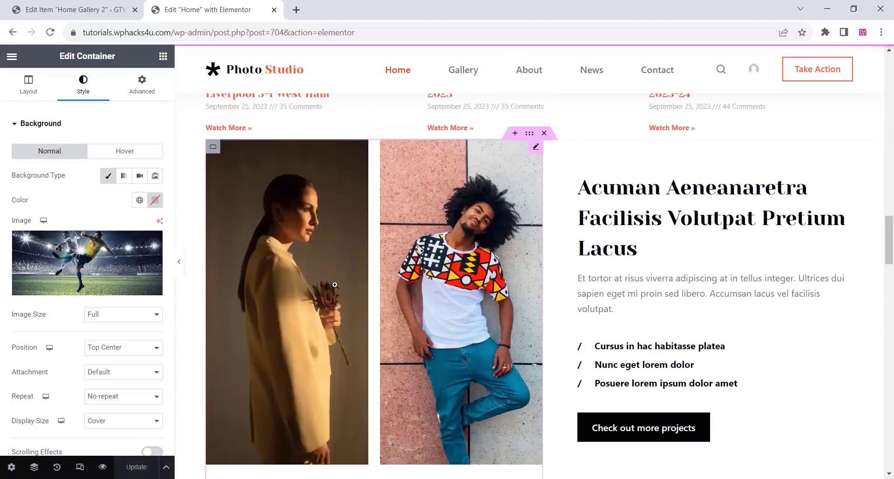
{"action": "scroll", "coordinate": [337, 289], "scroll_direction": "up", "scroll_amount": 10}
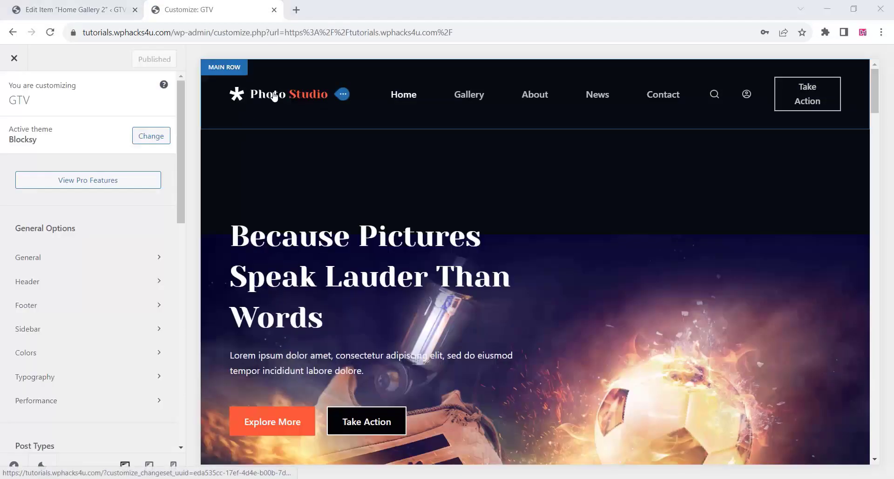
Step: Replace the header's Photo Studio logo with the GTV HD image, including the transparent and sticky state logos
{"action": "left_click", "coordinate": [341, 95]}
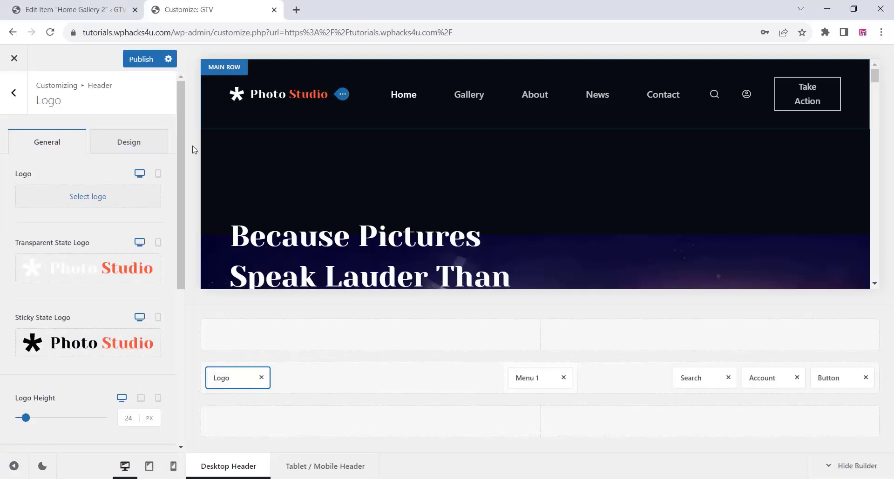
{"action": "left_click", "coordinate": [87, 200]}
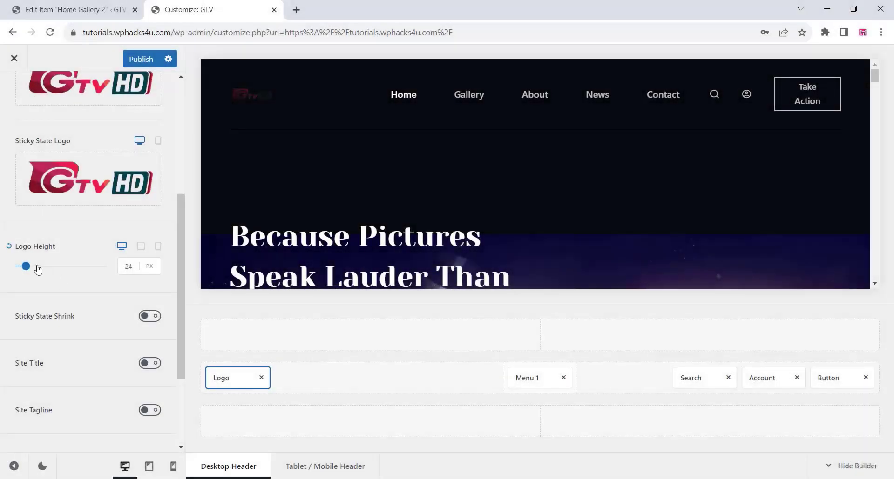
Step: Set the header logo height to 67 px, publish the change and close the customizer
{"action": "left_click", "coordinate": [37, 266]}
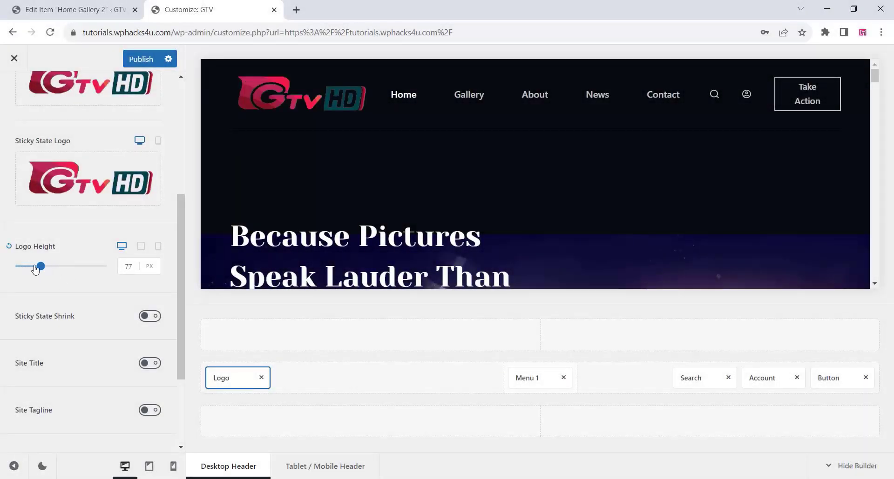
{"action": "left_click", "coordinate": [36, 266]}
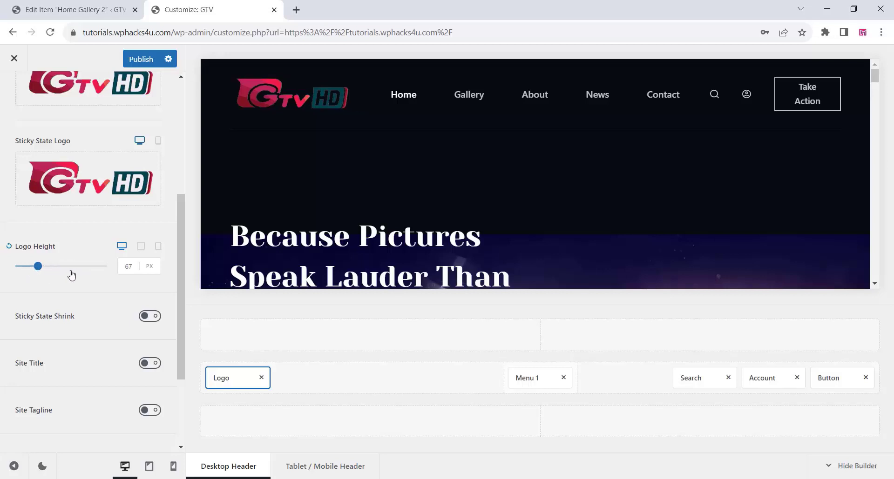
{"action": "left_click", "coordinate": [142, 62]}
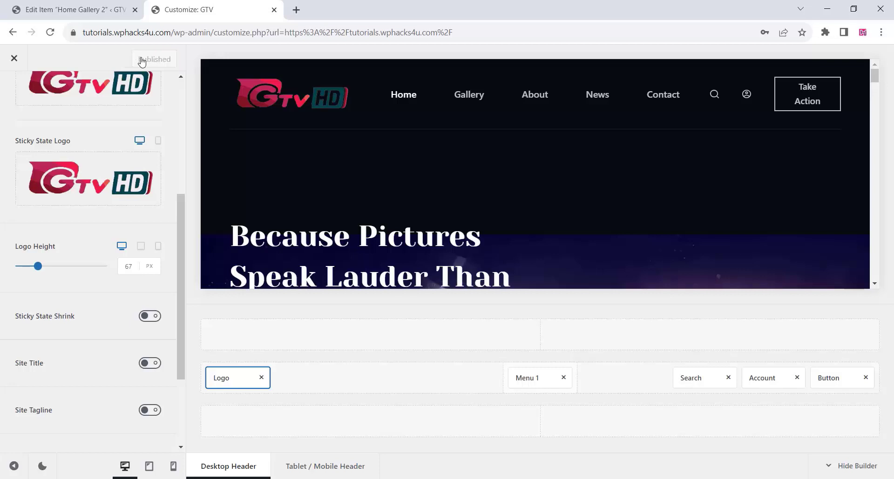
{"action": "left_click", "coordinate": [14, 59]}
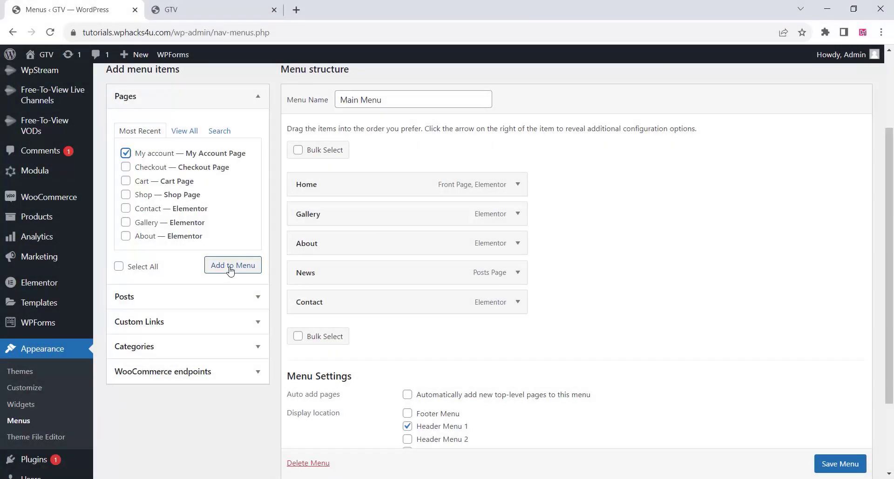
Step: Add the My account page to the Main Menu between About and News, save the menu, and open the page from the live site
{"action": "left_click", "coordinate": [231, 267]}
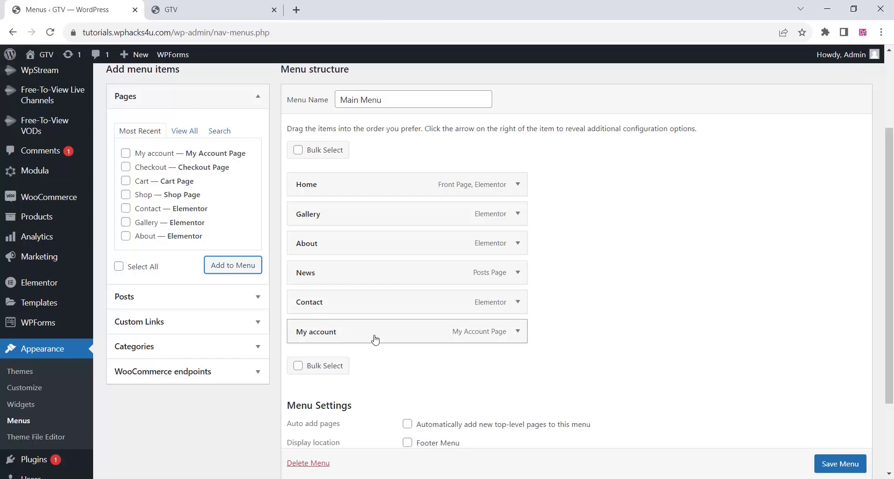
{"action": "left_click_drag", "start_coordinate": [484, 333], "coordinate": [476, 276]}
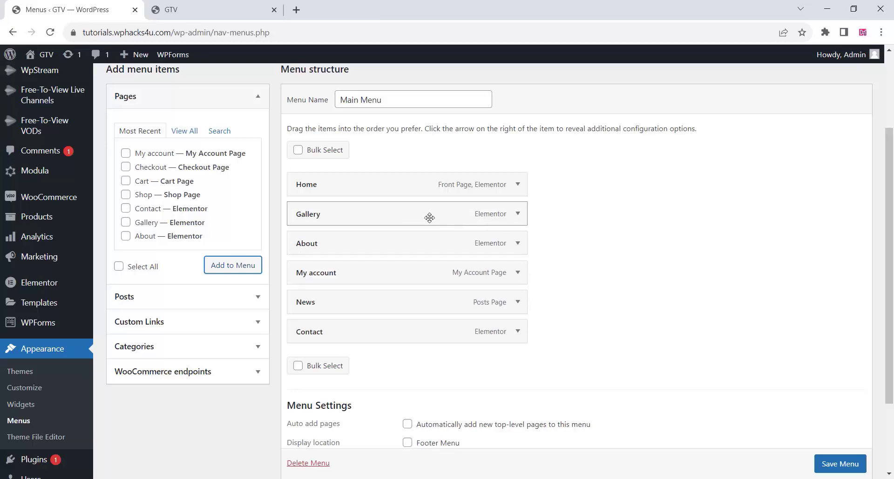
{"action": "mouse_move", "coordinate": [435, 219]}
{"action": "left_mouse_down"}
{"action": "mouse_move", "coordinate": [475, 219]}
{"action": "mouse_move", "coordinate": [429, 220]}
{"action": "left_mouse_up"}
{"action": "scroll", "coordinate": [652, 326], "scroll_direction": "down", "scroll_amount": 1}
{"action": "left_click", "coordinate": [841, 464]}
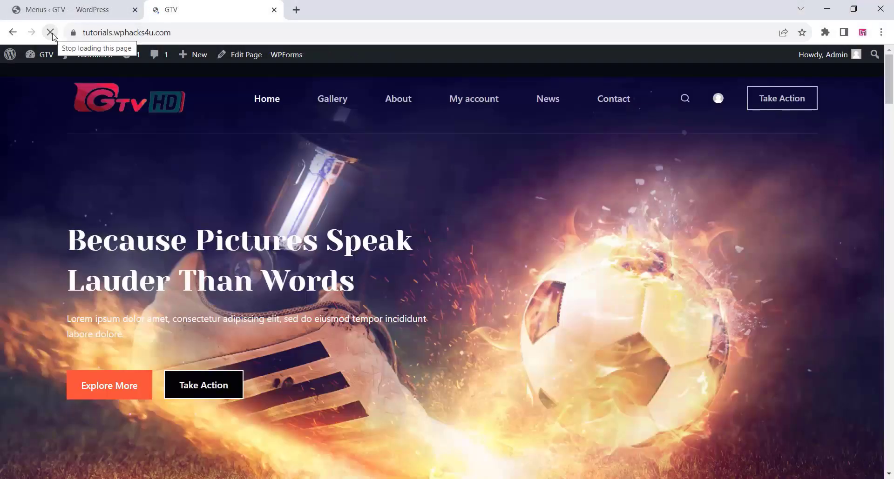
{"action": "left_click", "coordinate": [470, 102]}
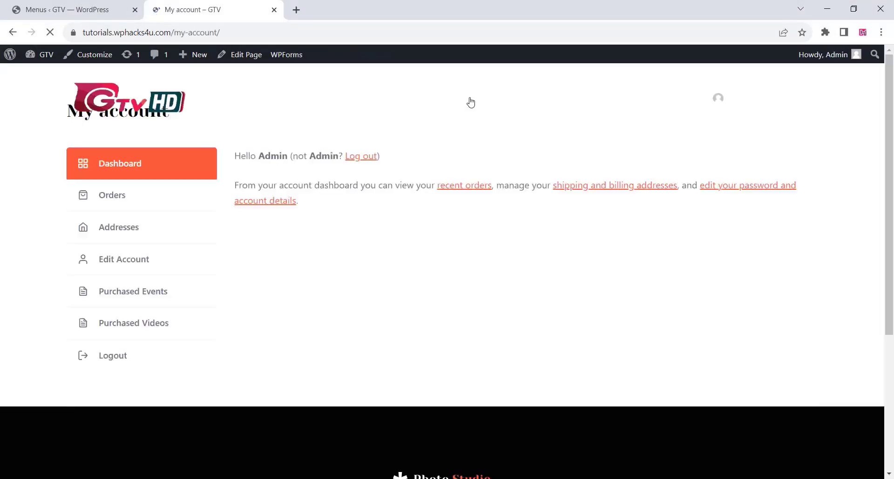